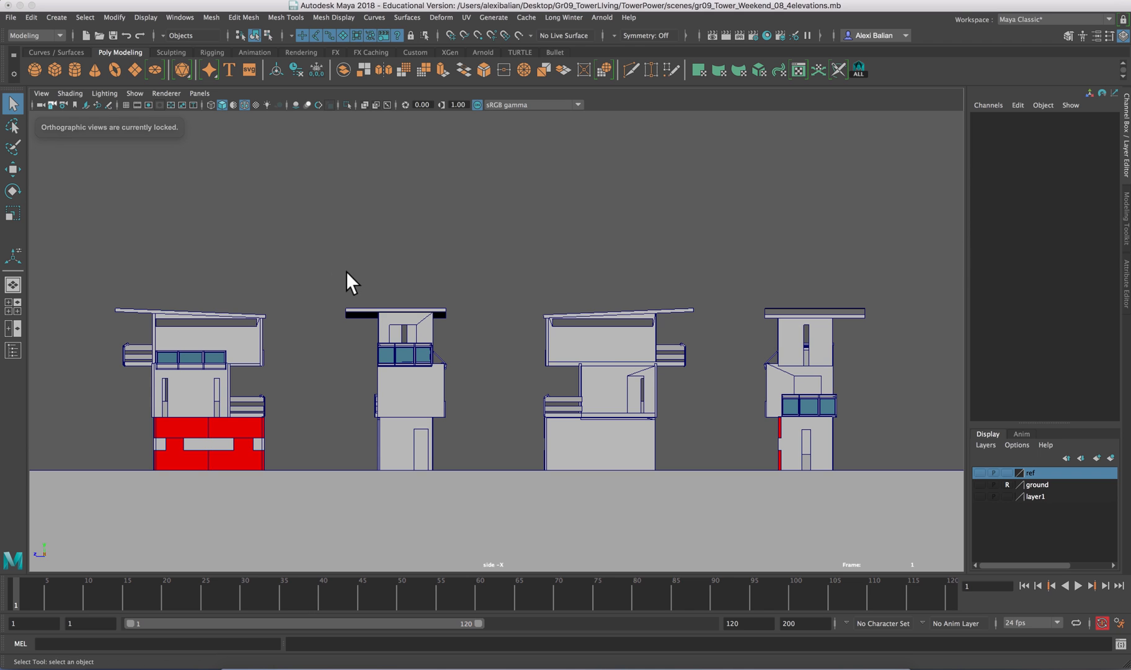
Examine the four tower models on the ground block in perspective view from several angles.
{"action": "key", "text": "space"}
{"action": "left_click_drag", "start_coordinate": [346, 271], "coordinate": [336, 239]}
{"action": "scroll", "coordinate": [398, 313], "scroll_direction": "up", "scroll_amount": 6}
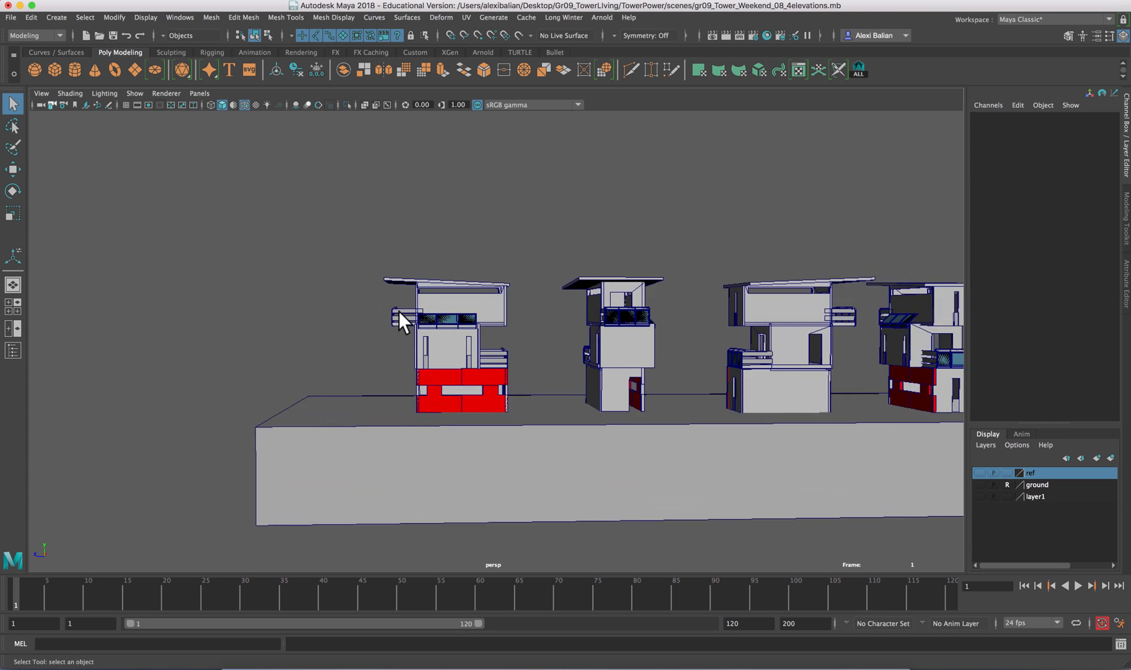
{"action": "left_click_drag", "start_coordinate": [439, 319], "coordinate": [484, 320], "text": "alt"}
{"action": "middle_click_drag", "start_coordinate": [442, 326], "coordinate": [332, 319], "text": "alt"}
{"action": "scroll", "coordinate": [508, 293], "scroll_direction": "up", "scroll_amount": 5}
{"action": "middle_click_drag", "start_coordinate": [508, 293], "coordinate": [398, 262], "text": "alt"}
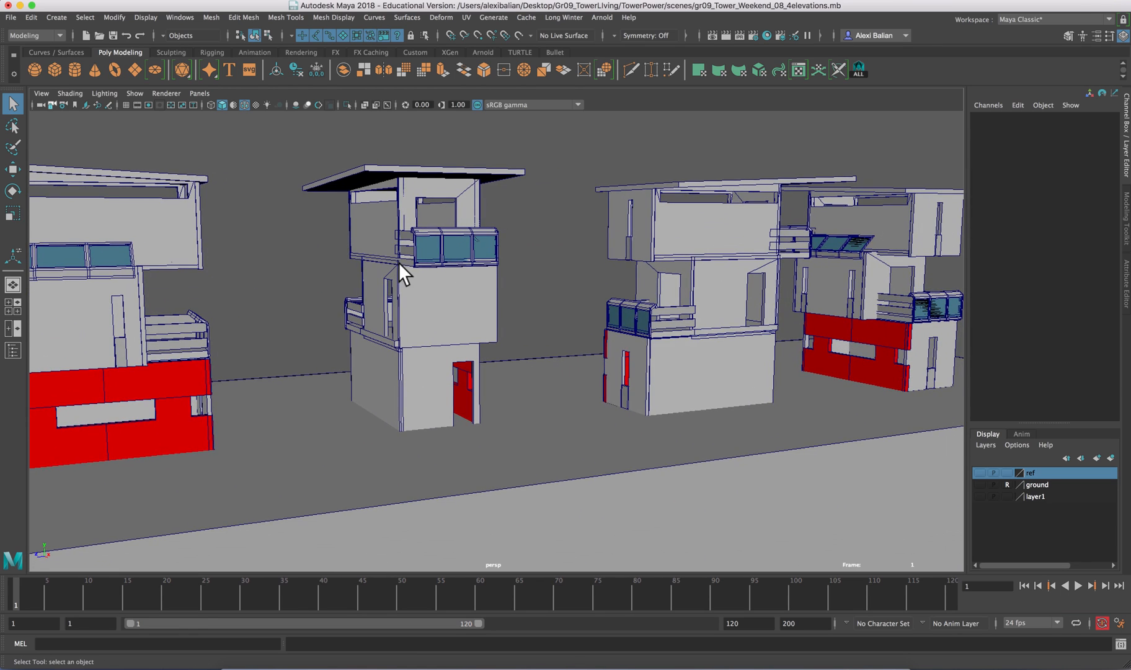
{"action": "scroll", "coordinate": [457, 278], "scroll_direction": "down", "scroll_amount": 8}
{"action": "scroll", "coordinate": [430, 291], "scroll_direction": "up", "scroll_amount": 7}
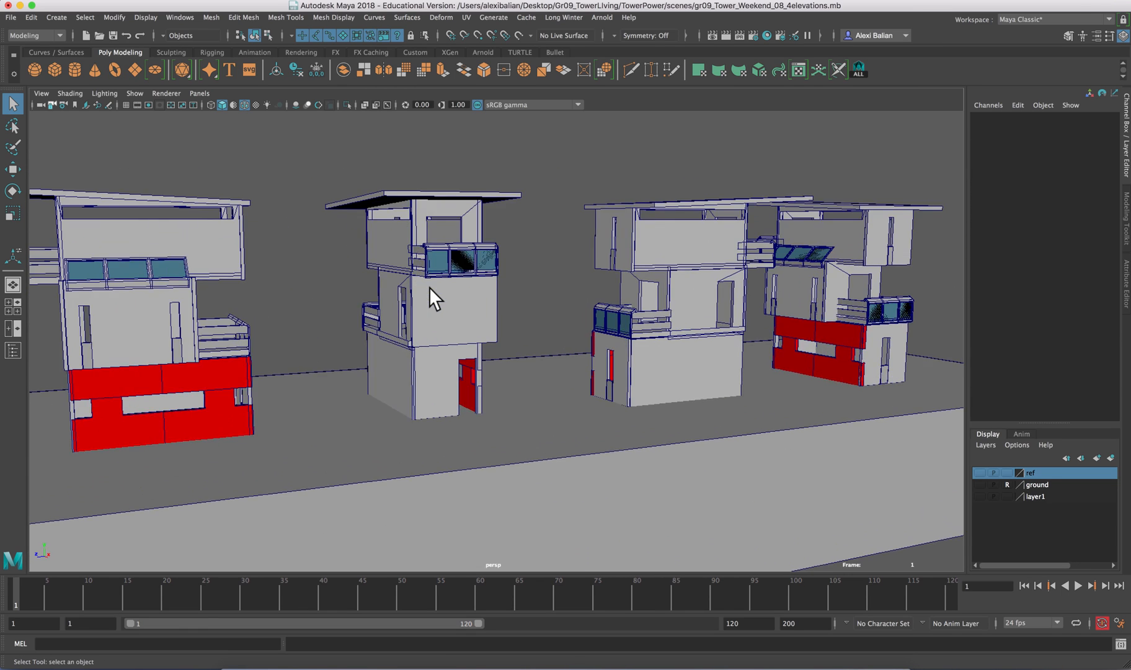
{"action": "left_click_drag", "start_coordinate": [430, 292], "coordinate": [247, 291], "text": "alt"}
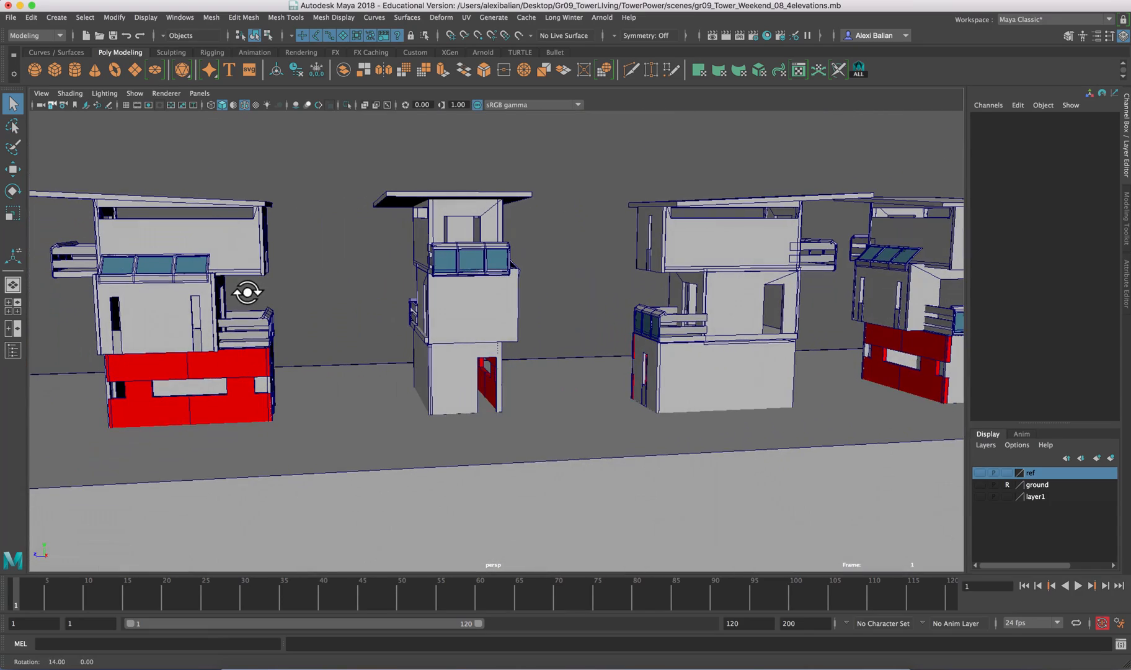
{"action": "left_click_drag", "start_coordinate": [68, 166], "coordinate": [310, 387]}
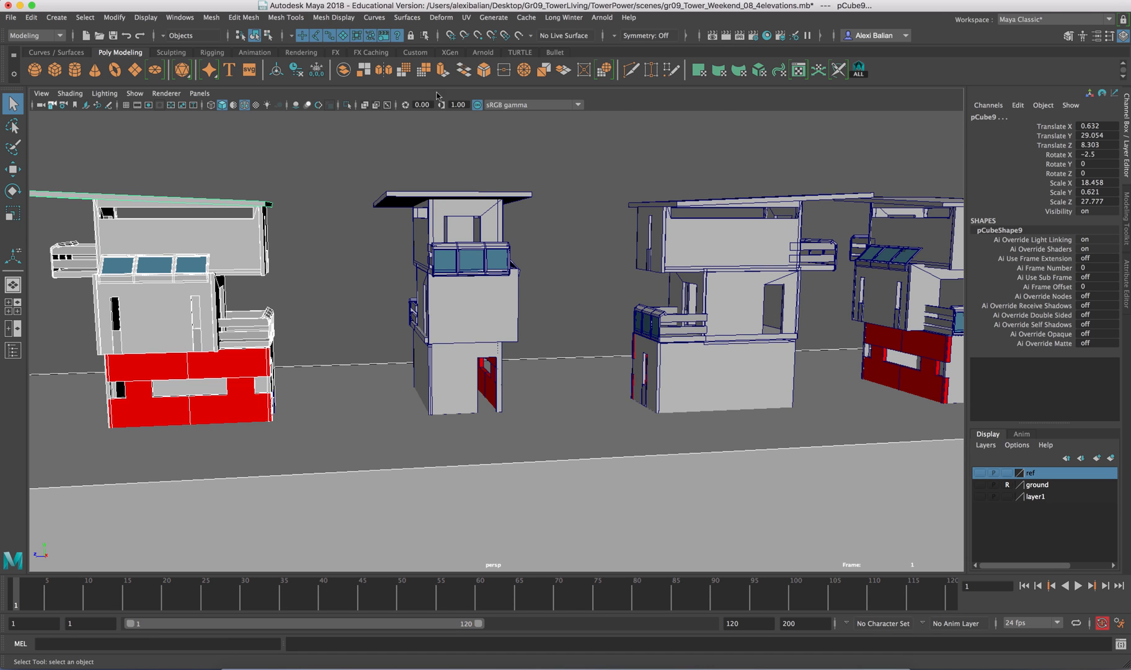
{"action": "left_click", "coordinate": [600, 17]}
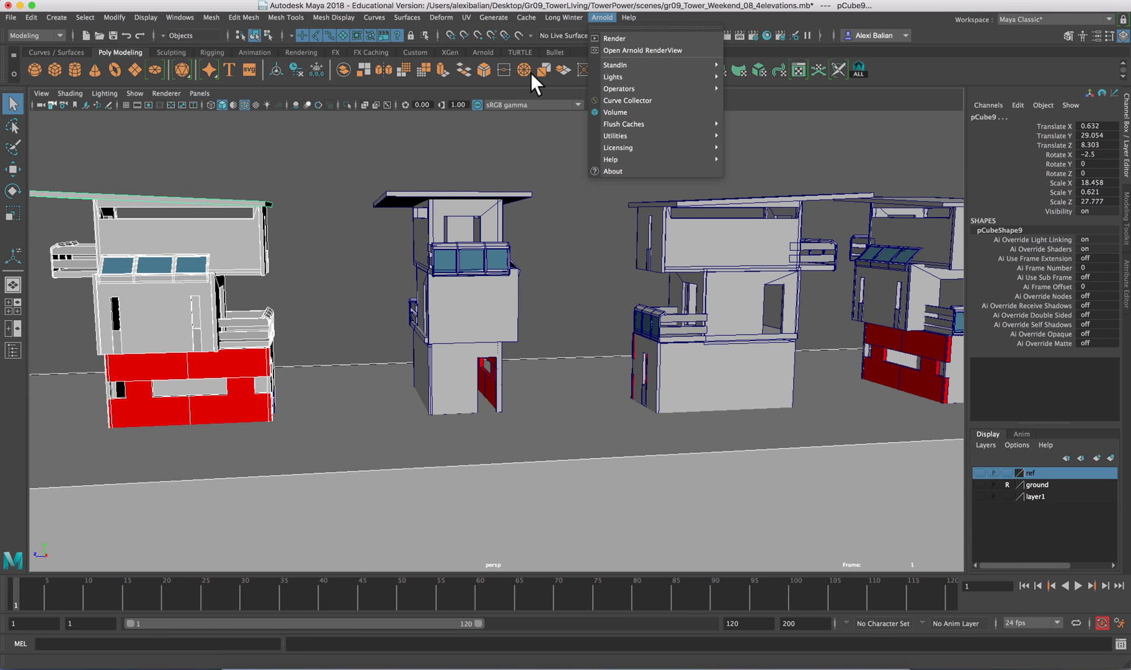
{"action": "left_click", "coordinate": [502, 150]}
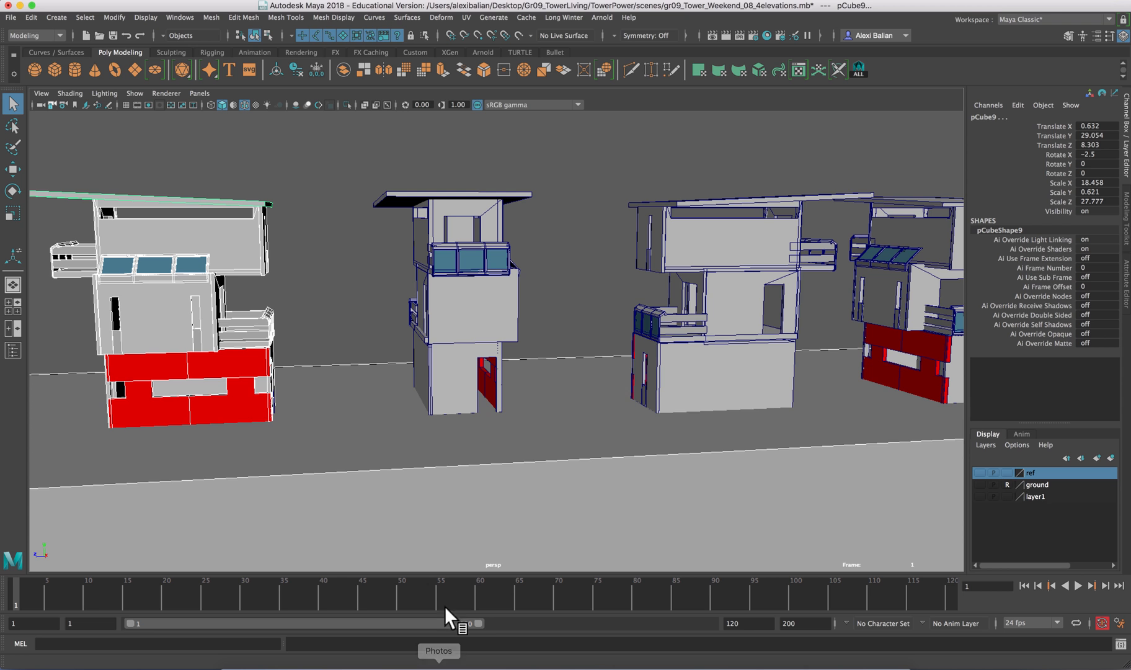
Switch to the tower package PDF in Preview and review its pages, from research and sketches to the 3D elevation studies and 3D view.
{"action": "left_click", "coordinate": [20, 5]}
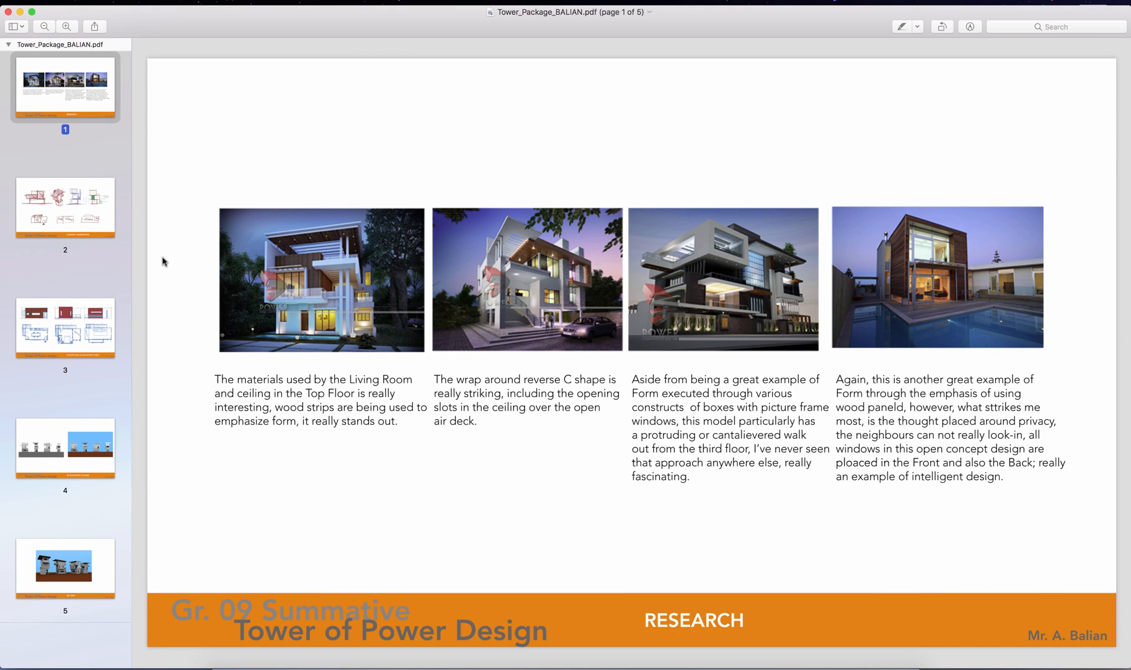
{"action": "key", "text": "Down"}
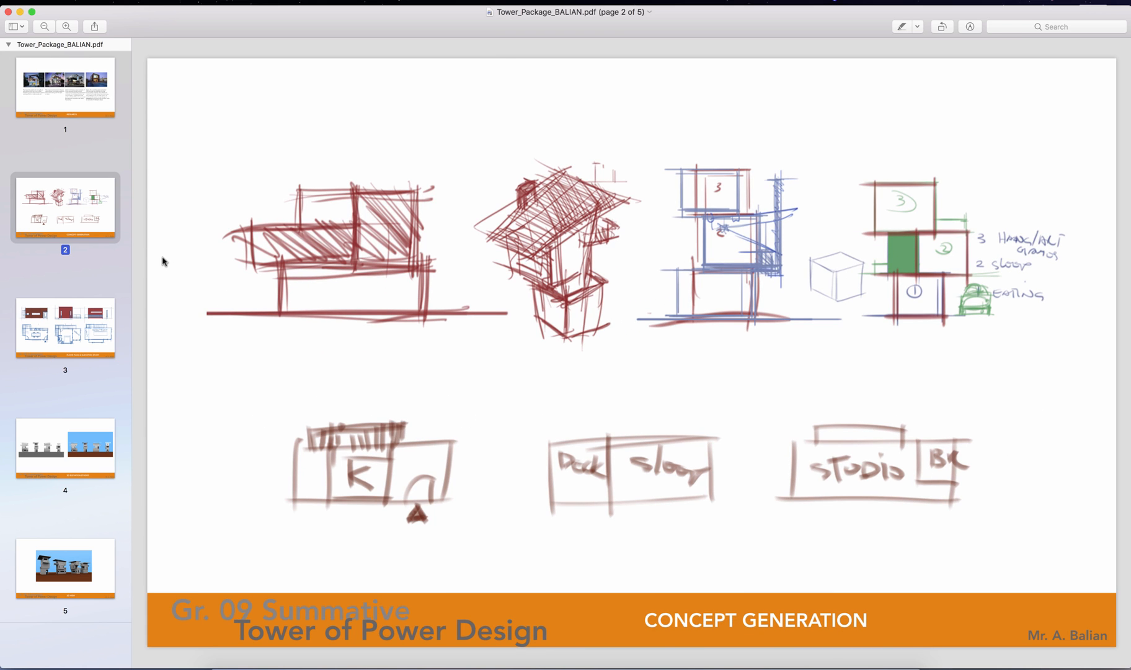
{"action": "key", "text": "Down"}
{"action": "key", "text": "Down"}
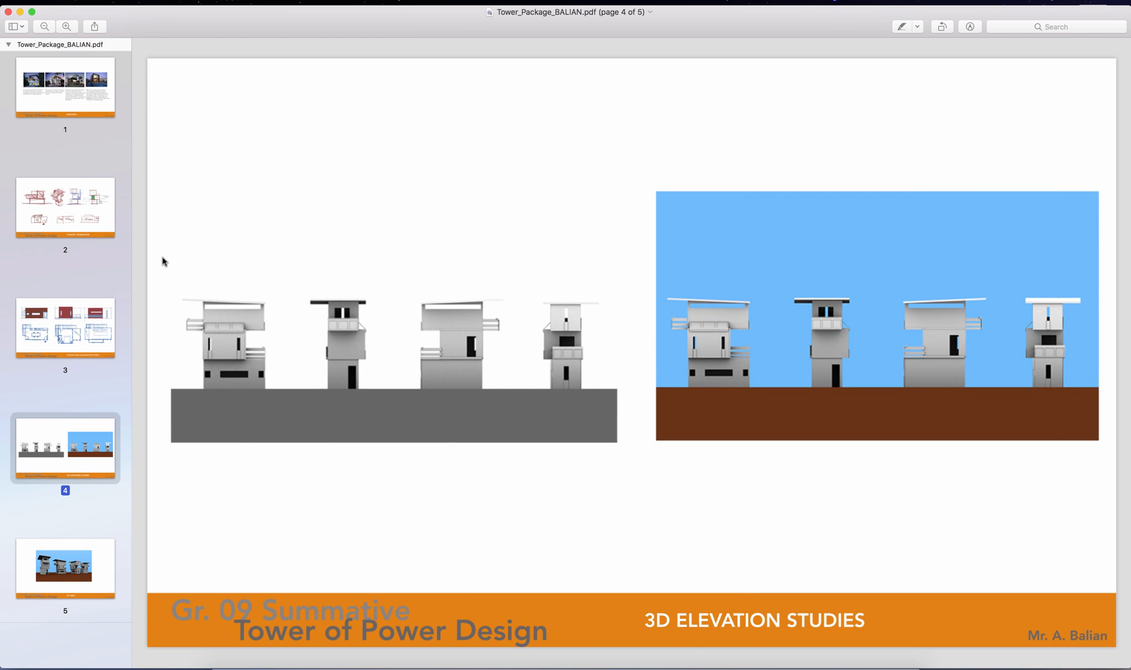
{"action": "key", "text": "Up"}
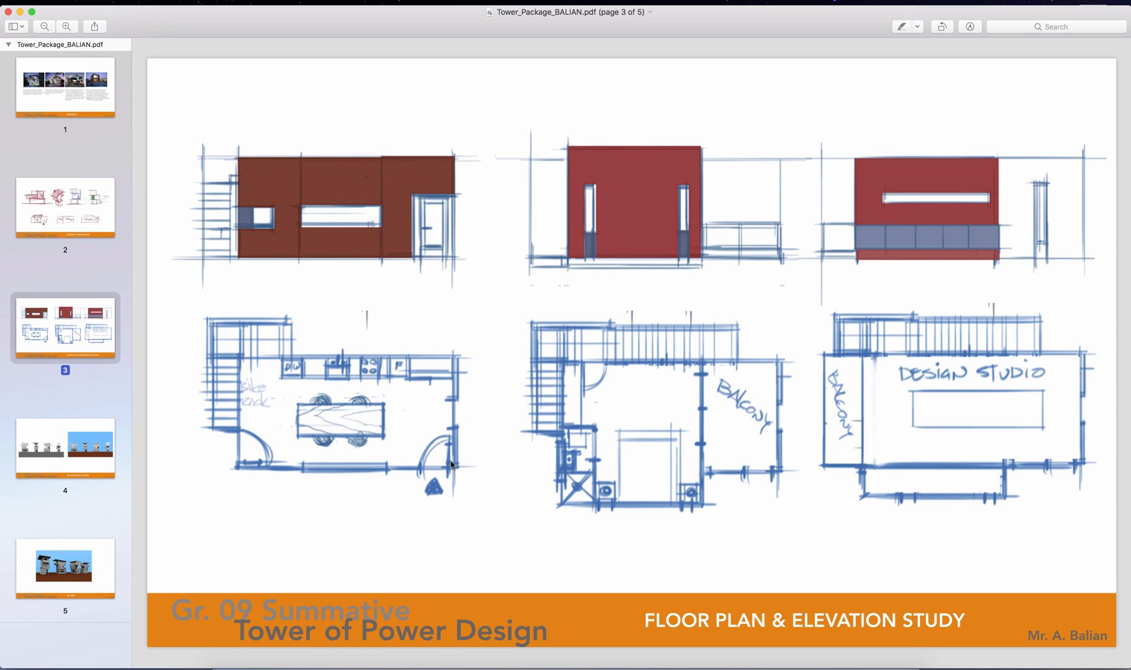
{"action": "key", "text": "Down"}
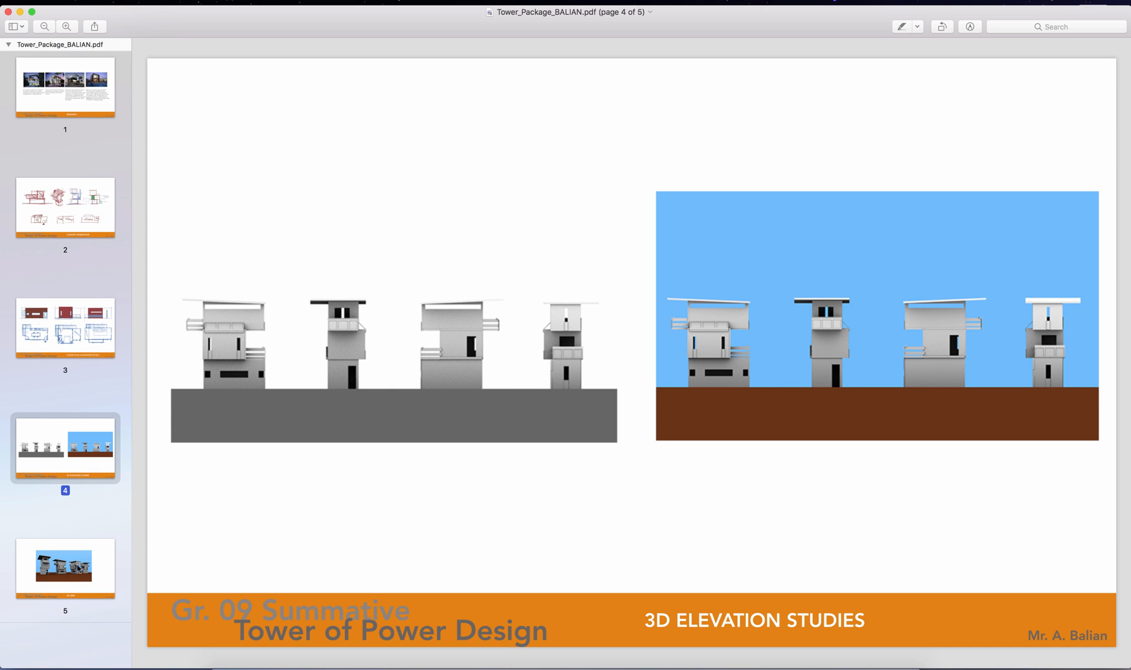
{"action": "key", "text": "Down"}
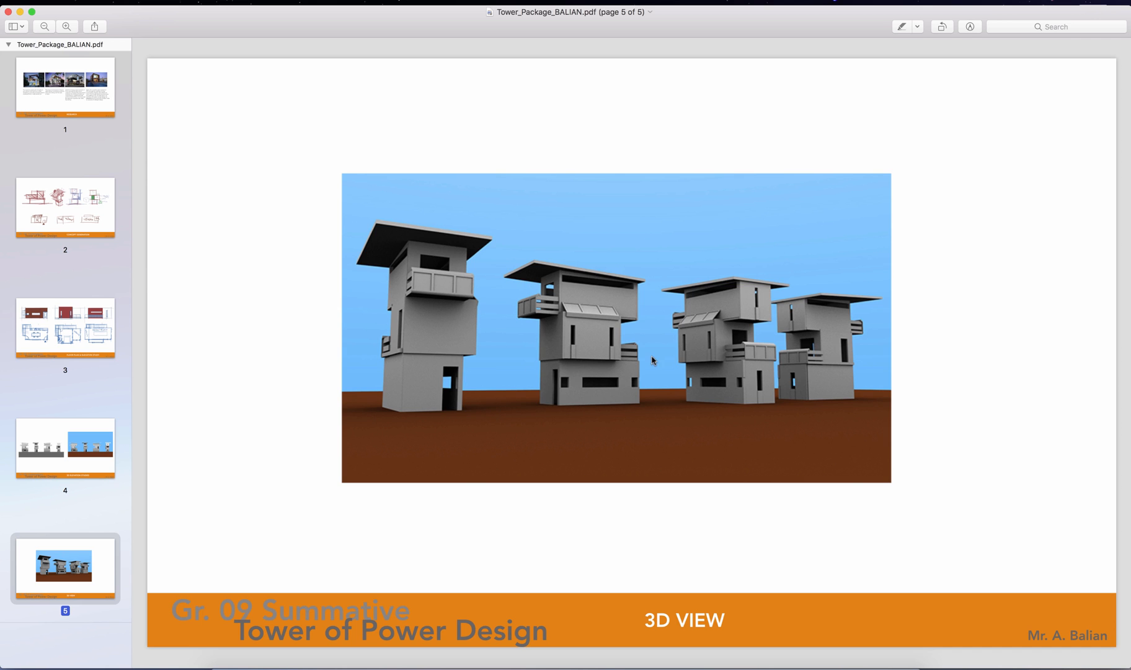
{"action": "key", "text": "Up"}
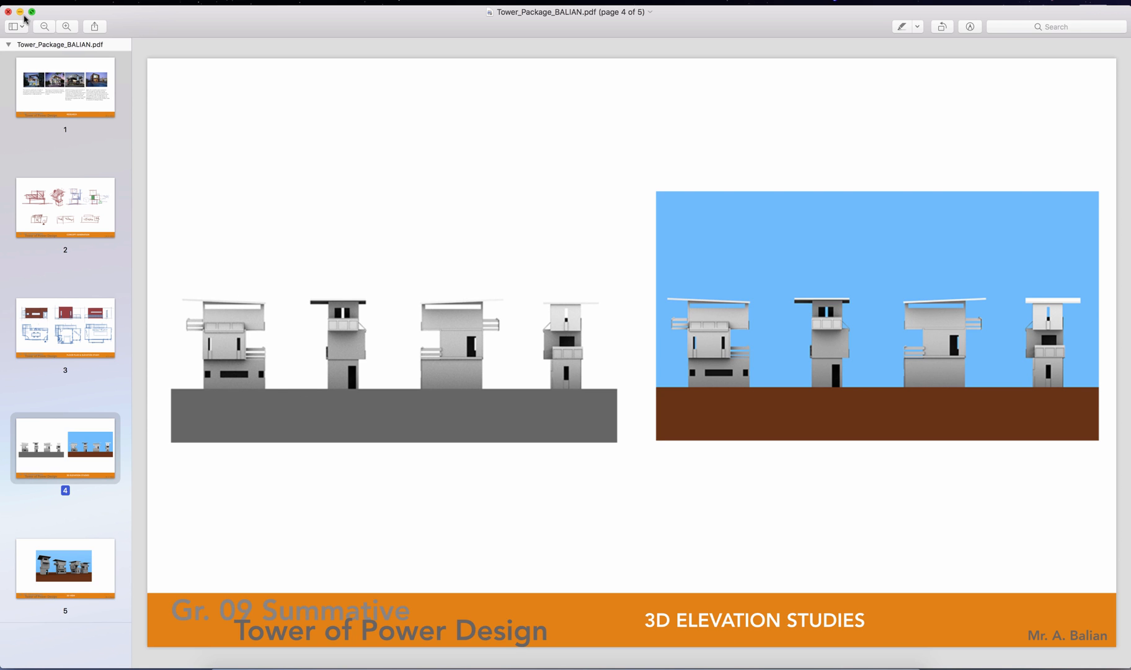
{"action": "left_click_drag", "start_coordinate": [48, 15], "coordinate": [52, 14]}
{"action": "left_click", "coordinate": [810, 0]}
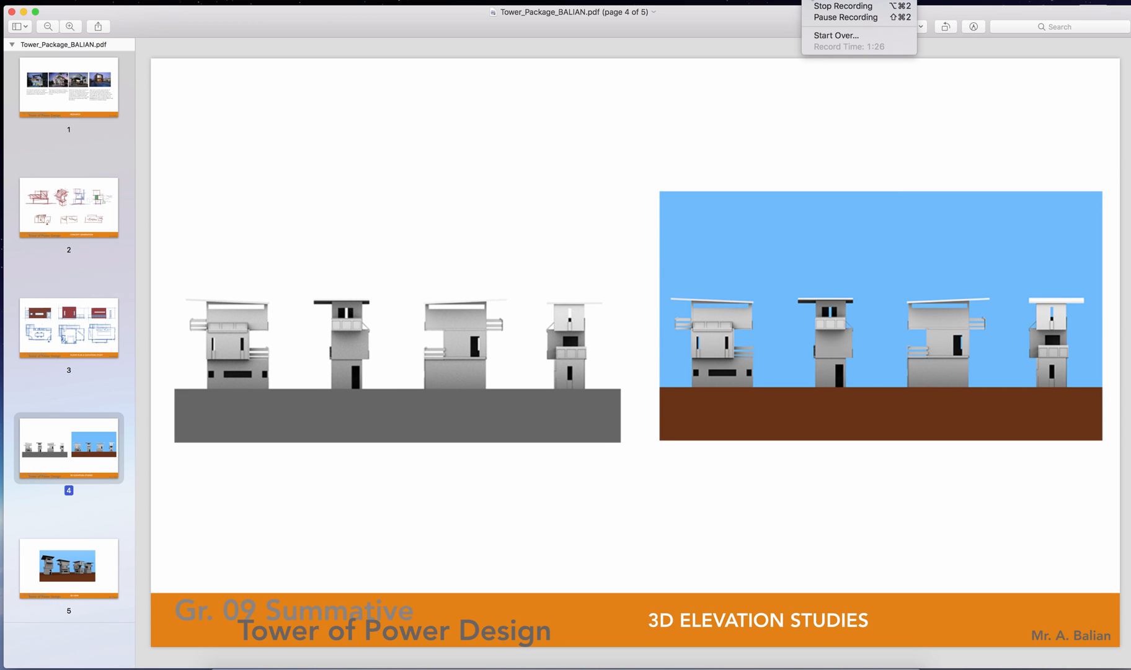
{"action": "left_click", "coordinate": [475, 71]}
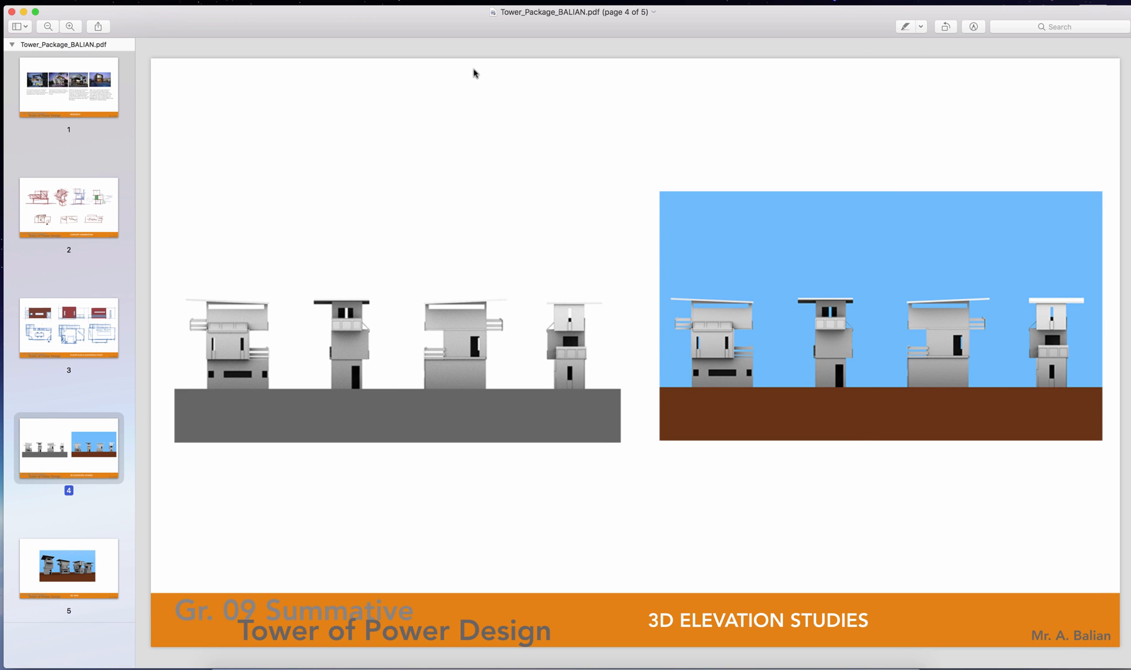
Switch back to Maya and delete the three duplicate towers, keeping only the original tower with the red ground floor facing front.
{"action": "left_click", "coordinate": [904, 654]}
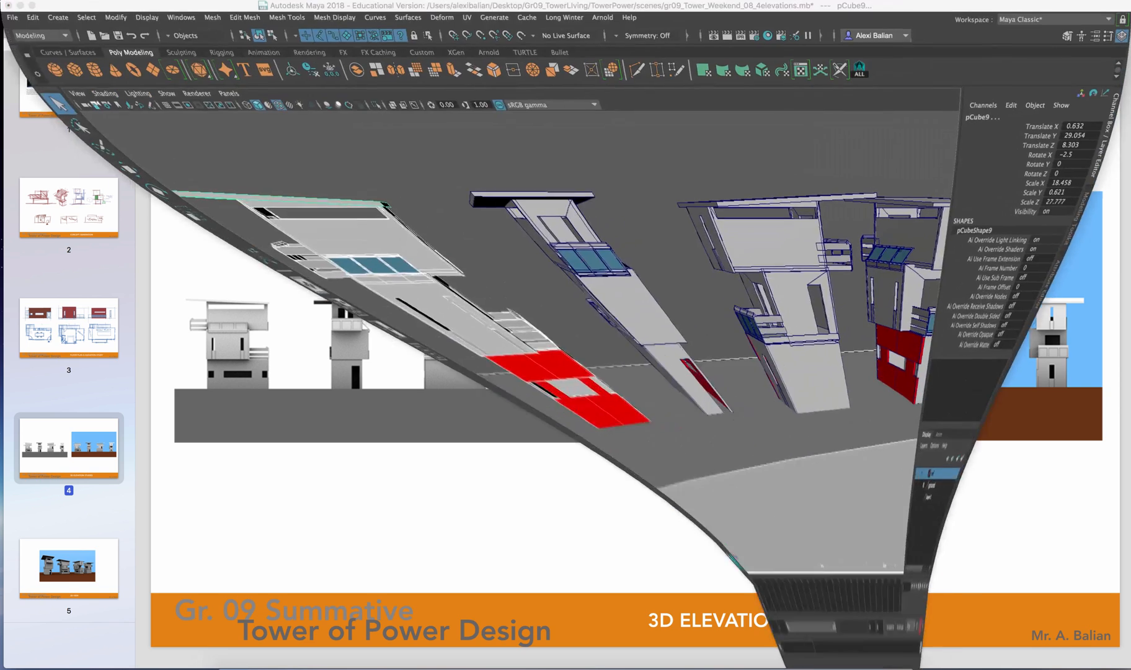
{"action": "scroll", "coordinate": [486, 138], "scroll_direction": "down", "scroll_amount": 5}
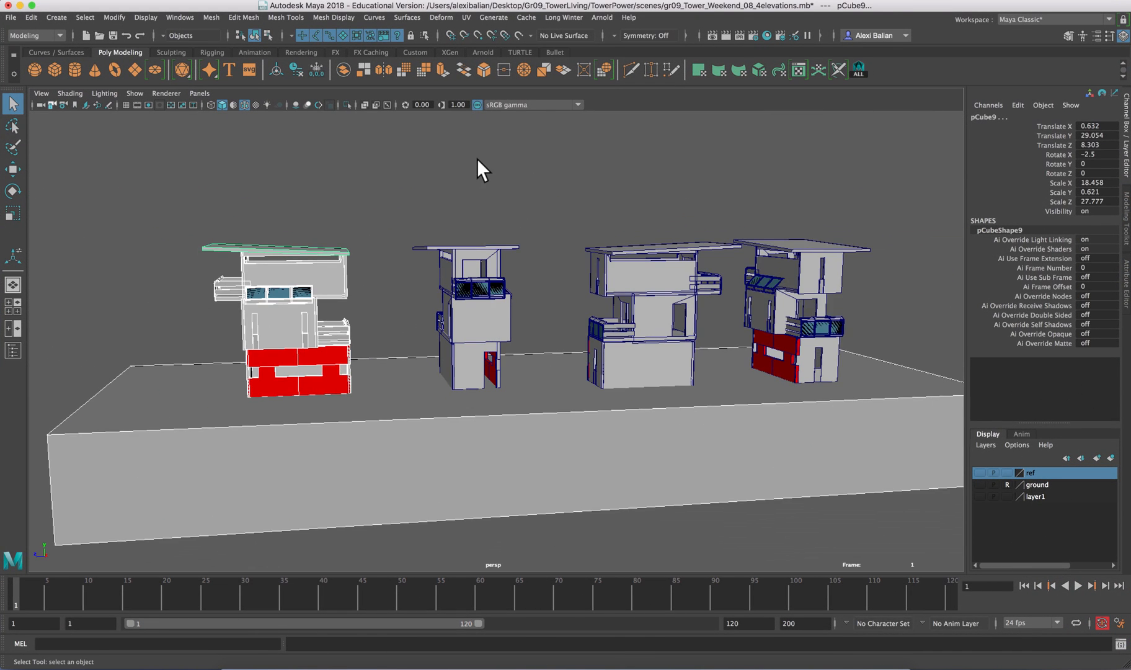
{"action": "left_click_drag", "start_coordinate": [469, 227], "coordinate": [915, 373], "text": "alt"}
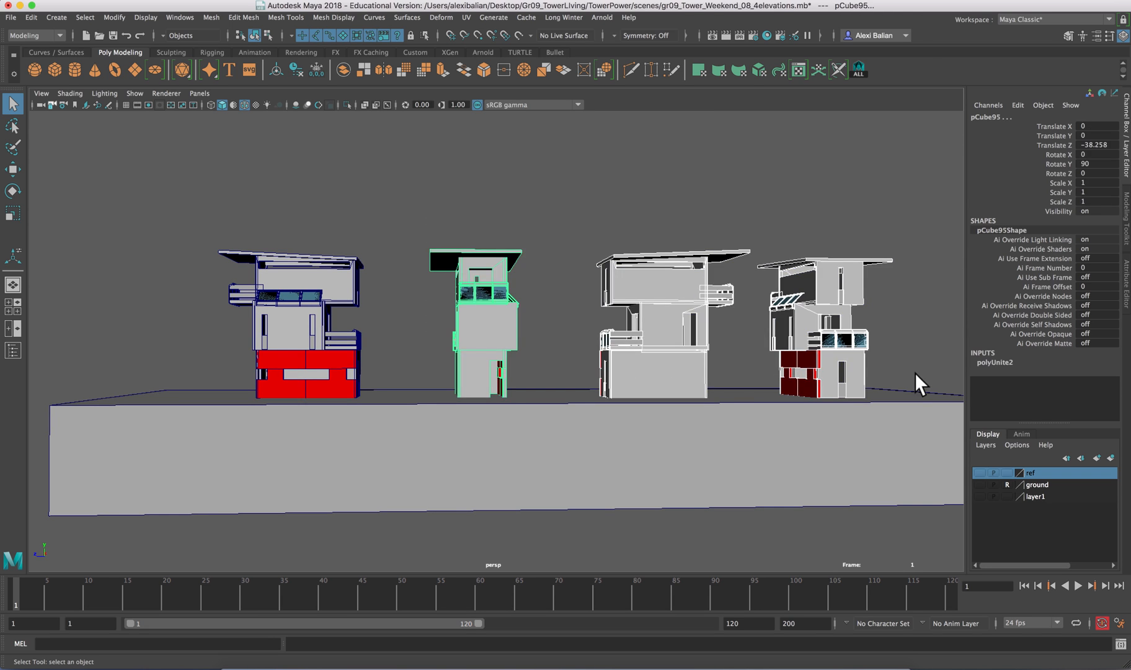
{"action": "key", "text": "Delete"}
{"action": "left_click", "coordinate": [270, 276]}
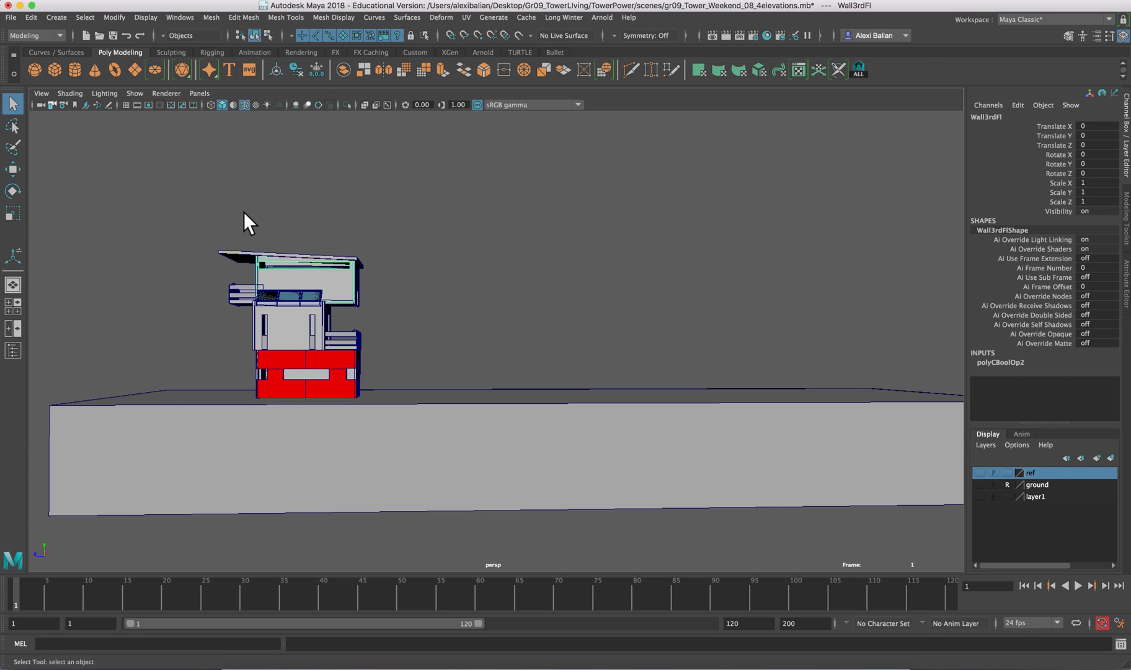
Save the scene under the new name gr09_Tower_Weekend_09_DEMO.mb in the scenes folder.
{"action": "key", "text": "super+shift+s"}
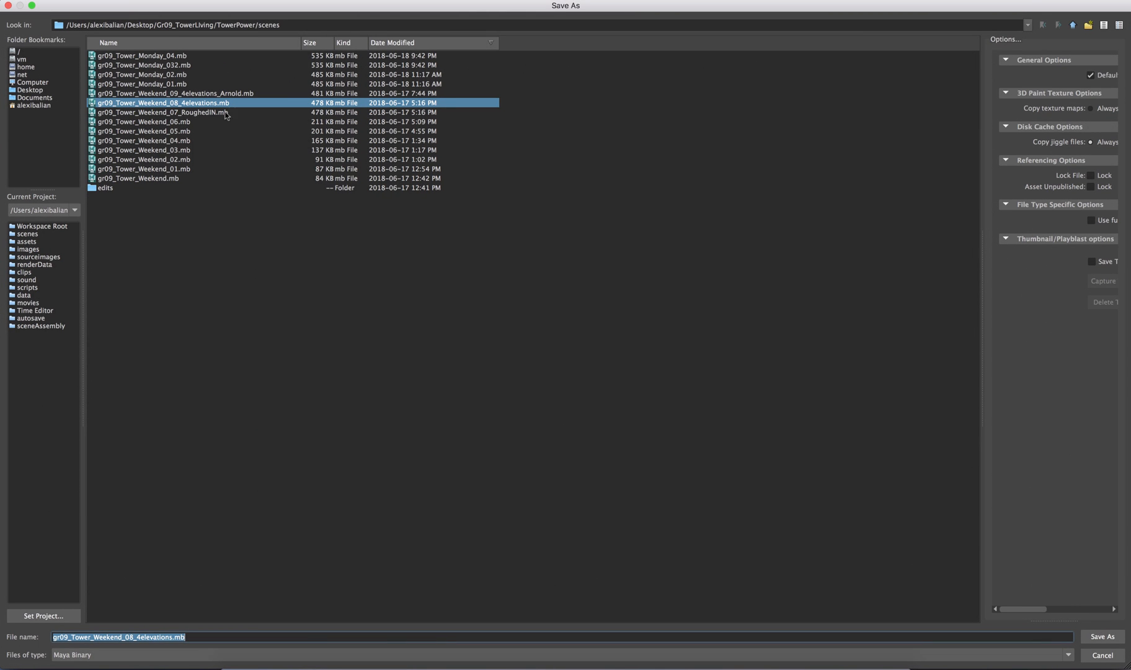
{"action": "left_click_drag", "start_coordinate": [132, 636], "coordinate": [165, 636]}
{"action": "key", "text": "BackSpace"}
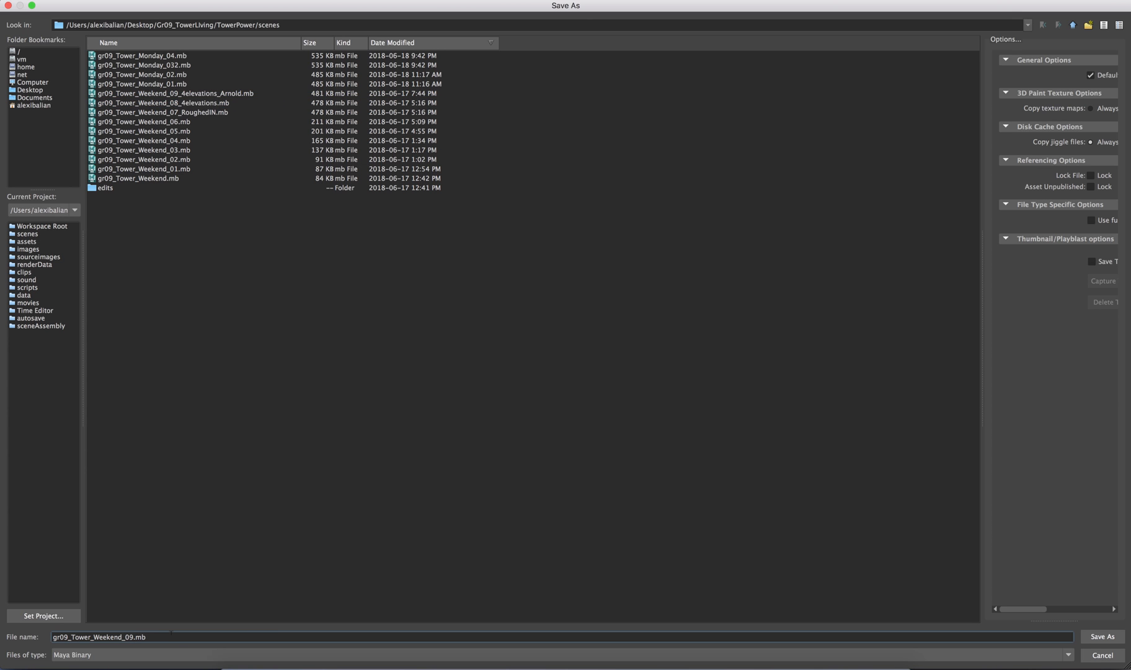
{"action": "type", "text": "MO"}
{"action": "key", "text": "Return"}
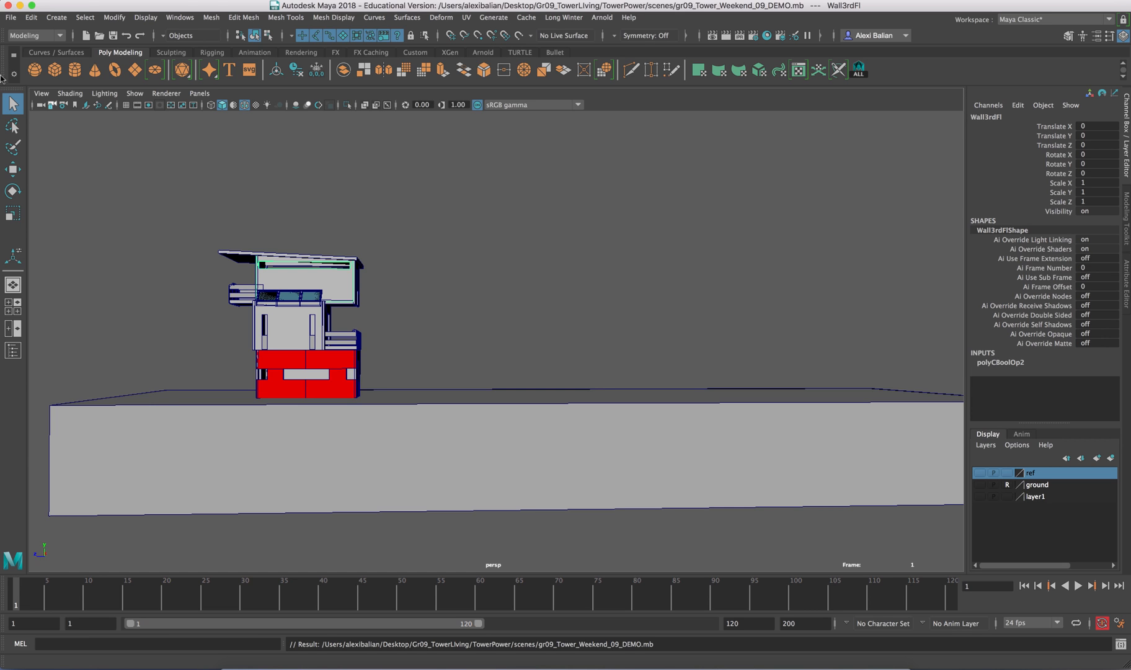
{"action": "left_click", "coordinate": [10, 17]}
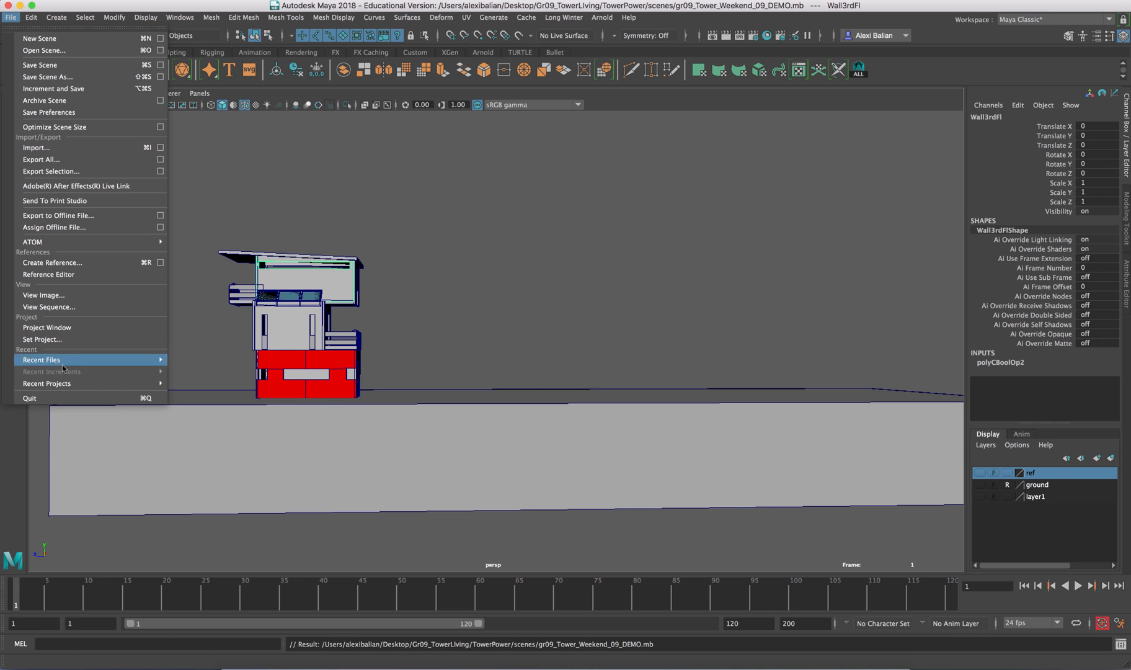
{"action": "left_click", "coordinate": [337, 224]}
{"action": "scroll", "coordinate": [337, 223], "scroll_direction": "up", "scroll_amount": 5}
{"action": "middle_click_drag", "start_coordinate": [358, 222], "coordinate": [682, 212], "text": "alt"}
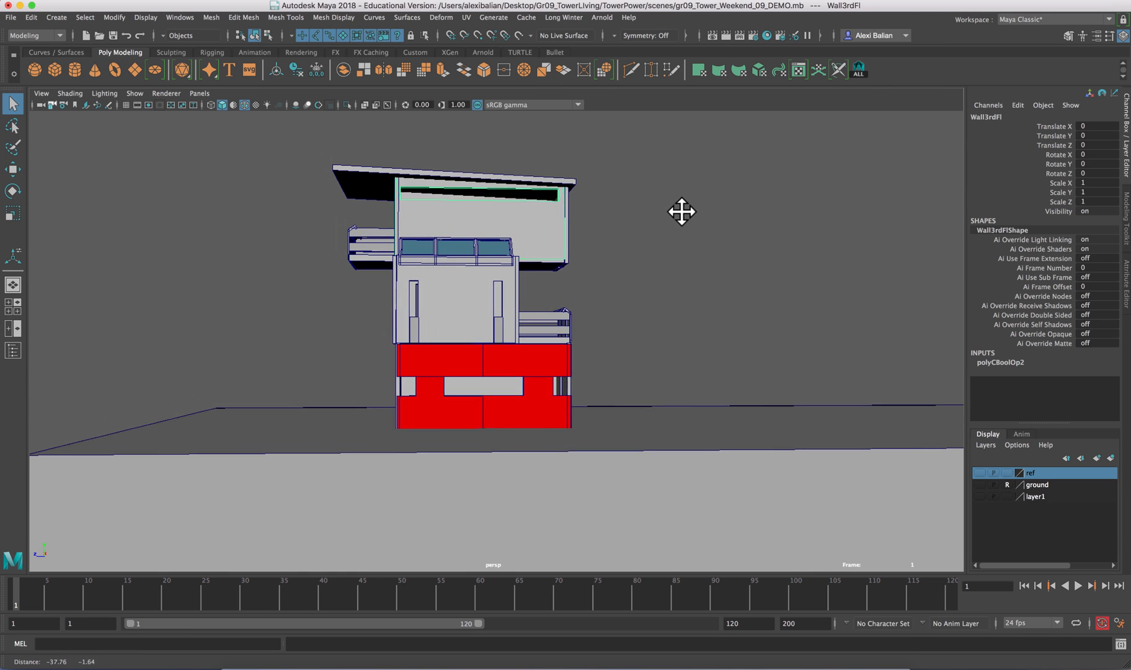
{"action": "left_click", "coordinate": [310, 459]}
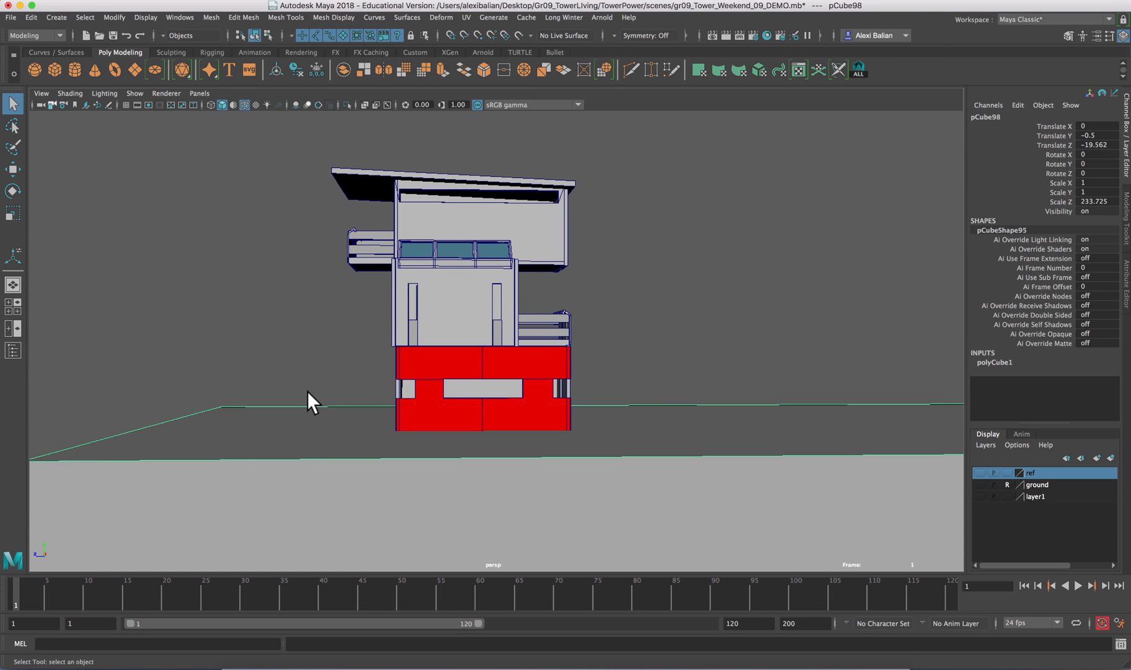
Select all parts of the tower without the ground, and bring up the Arnold shaders for assigning a new material.
{"action": "scroll", "coordinate": [308, 380], "scroll_direction": "down", "scroll_amount": 5}
{"action": "scroll", "coordinate": [308, 380], "scroll_direction": "up", "scroll_amount": 5}
{"action": "mouse_move", "coordinate": [388, 348]}
{"action": "left_mouse_down", "text": "alt"}
{"action": "mouse_move", "coordinate": [384, 371]}
{"action": "mouse_move", "coordinate": [378, 347]}
{"action": "left_mouse_up", "text": "alt"}
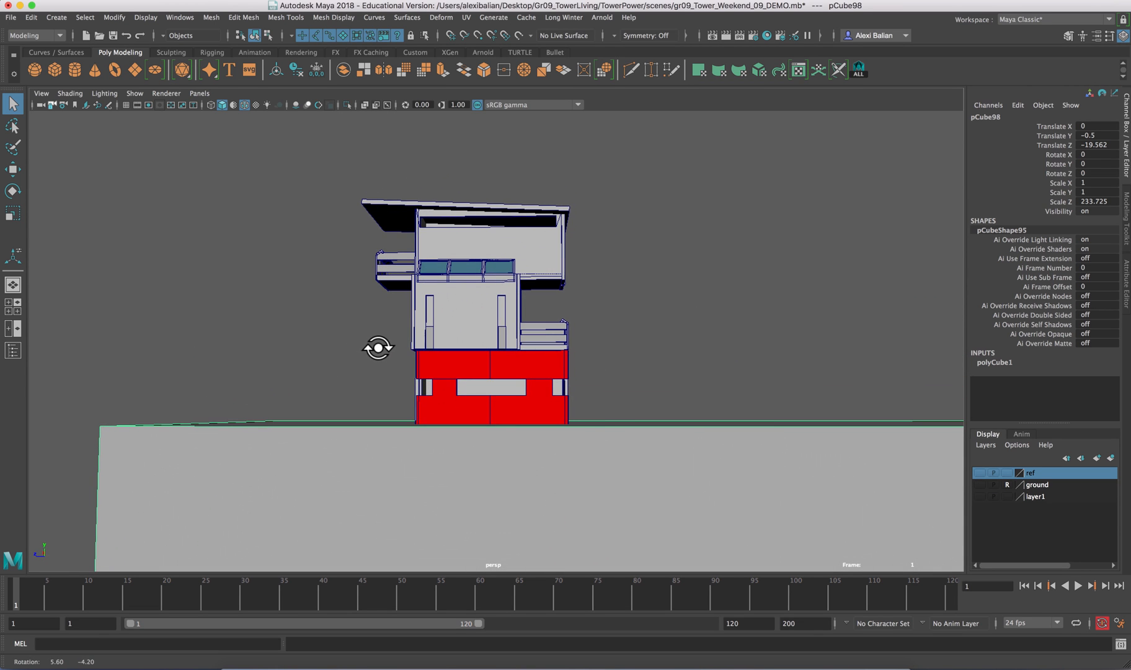
{"action": "left_click_drag", "start_coordinate": [314, 156], "coordinate": [619, 405]}
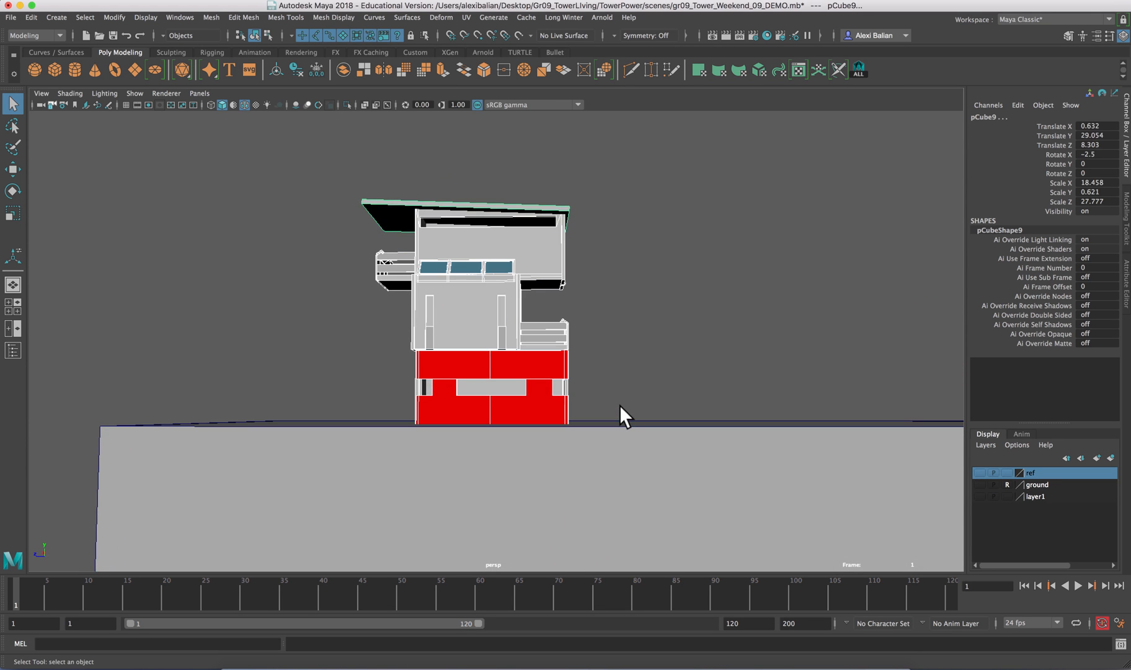
{"action": "right_click_drag", "start_coordinate": [465, 314], "coordinate": [473, 604]}
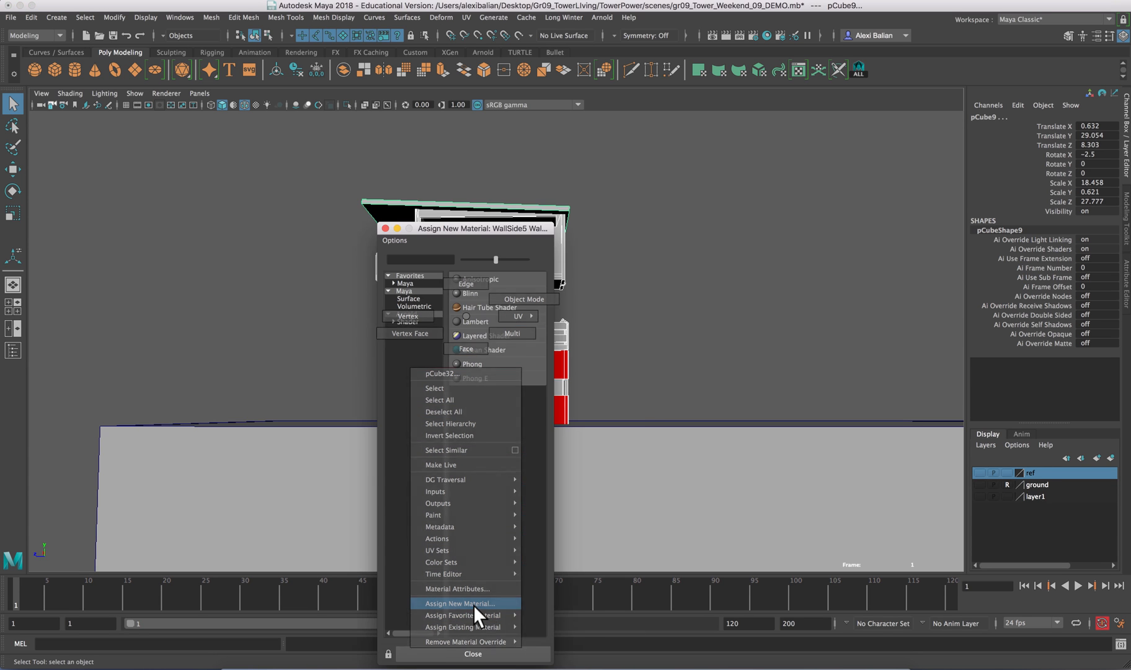
{"action": "left_click_drag", "start_coordinate": [459, 62], "coordinate": [462, 21]}
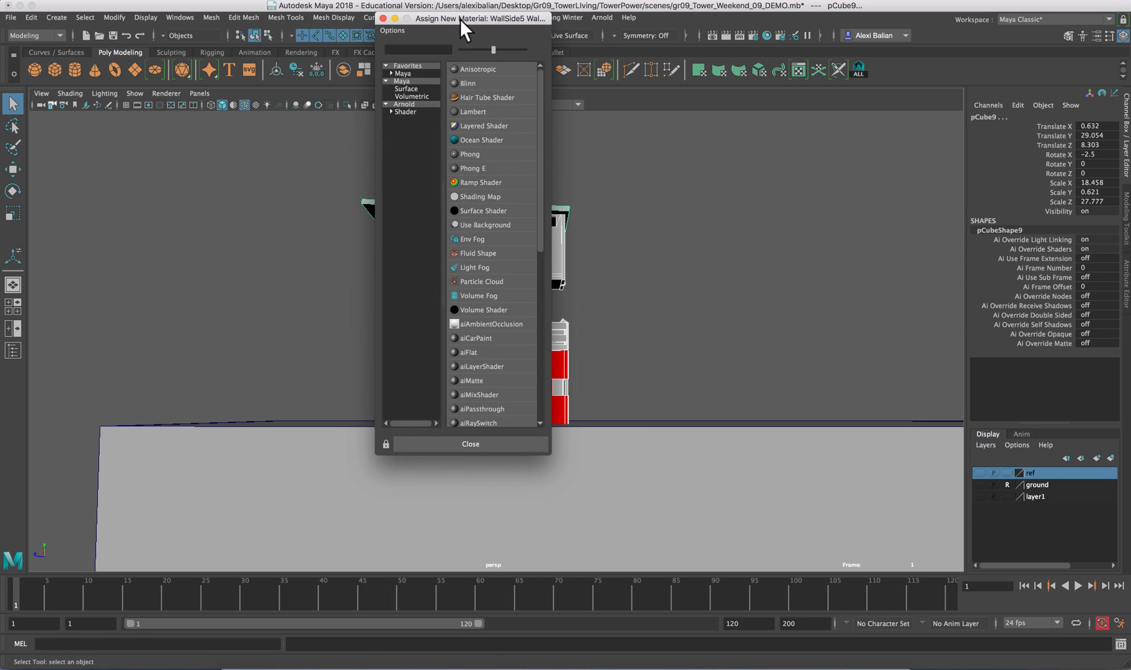
{"action": "left_click", "coordinate": [414, 106]}
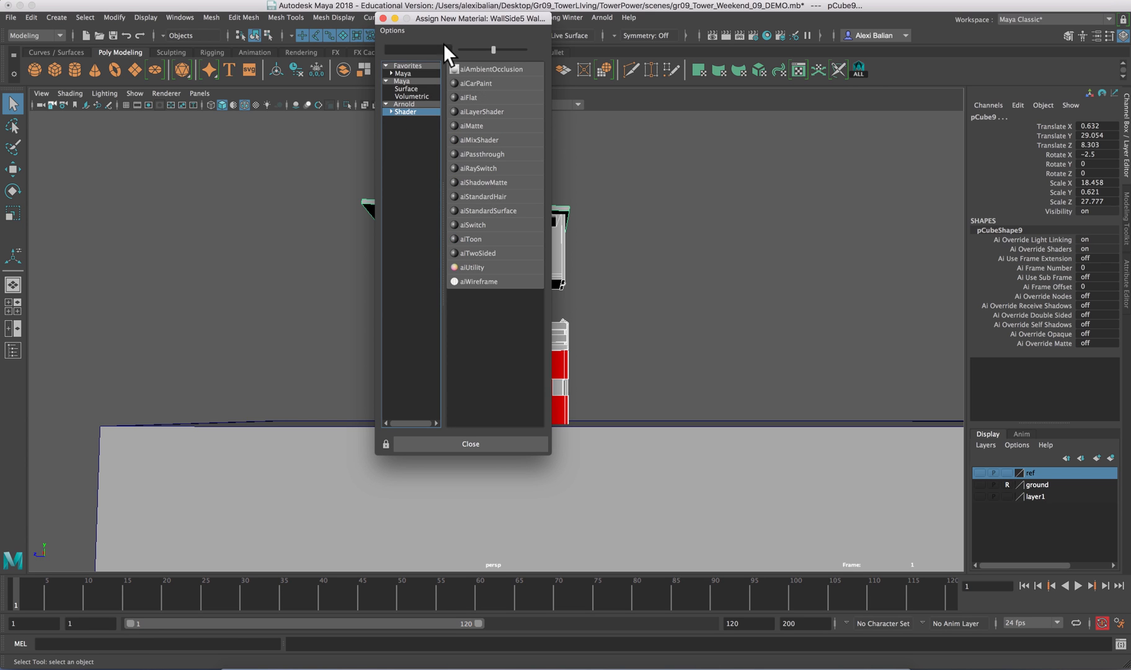
Check the Loaded and Auto load settings of mtoa.bundle in the Plug-in Manager and close it.
{"action": "left_click", "coordinate": [395, 19]}
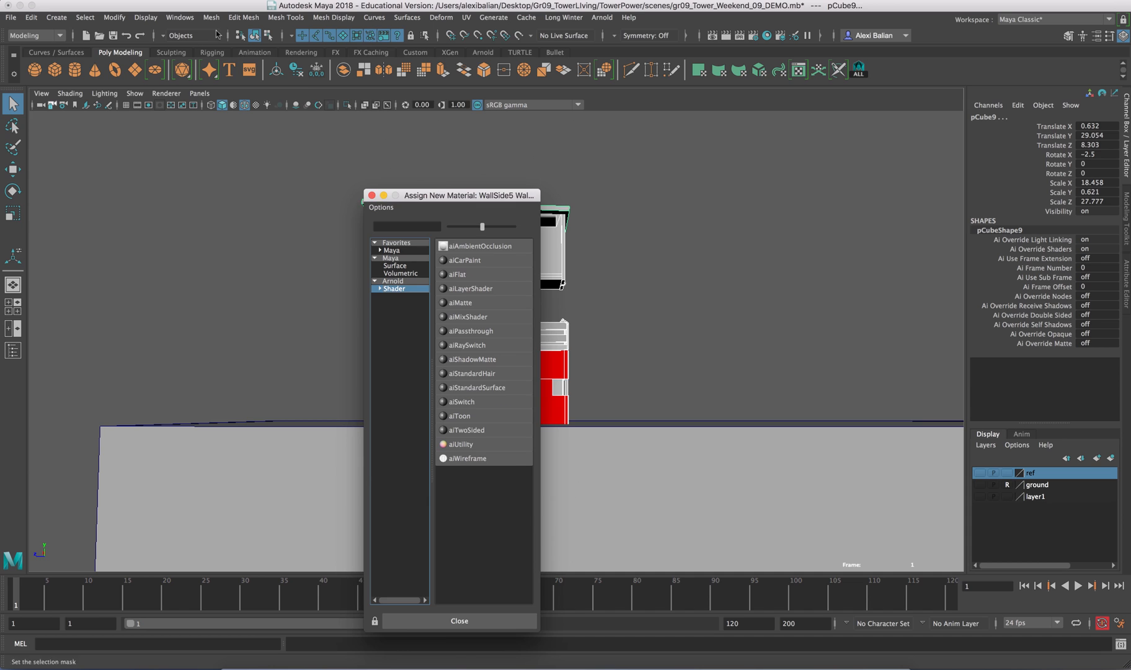
{"action": "left_click", "coordinate": [177, 16]}
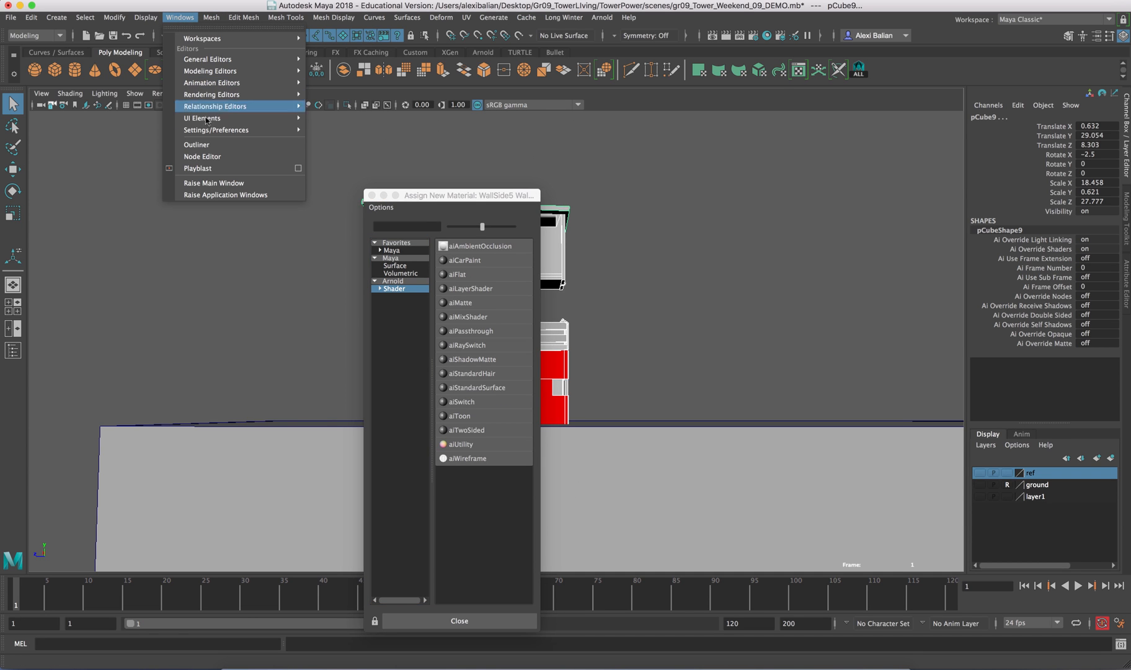
{"action": "mouse_move", "coordinate": [209, 129]}
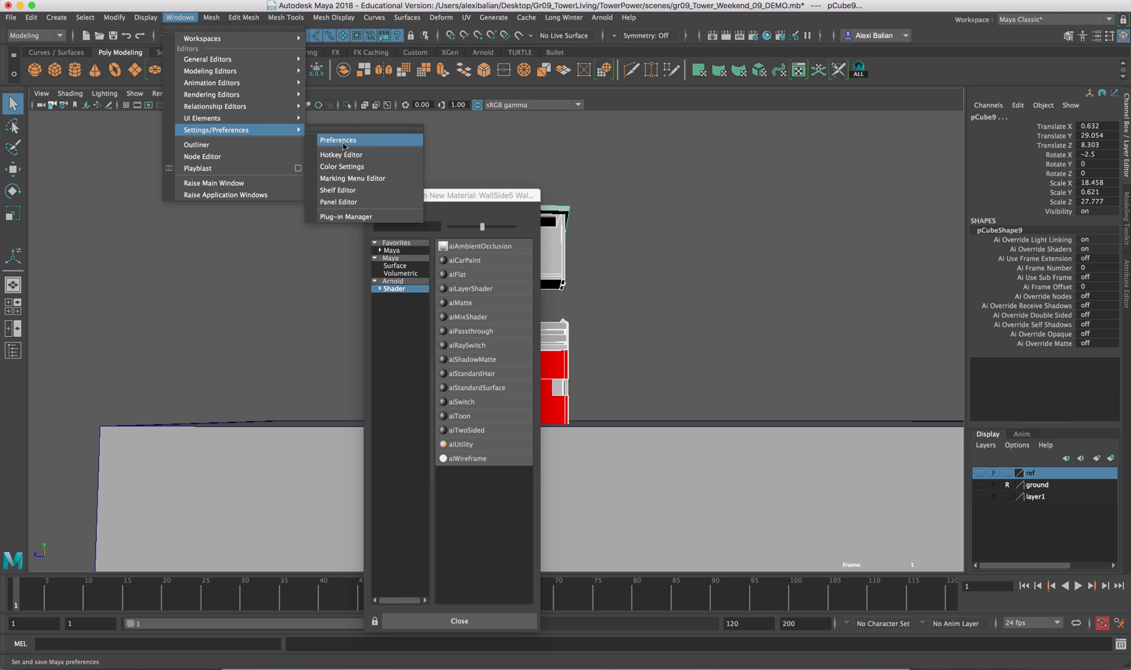
{"action": "left_click", "coordinate": [348, 216]}
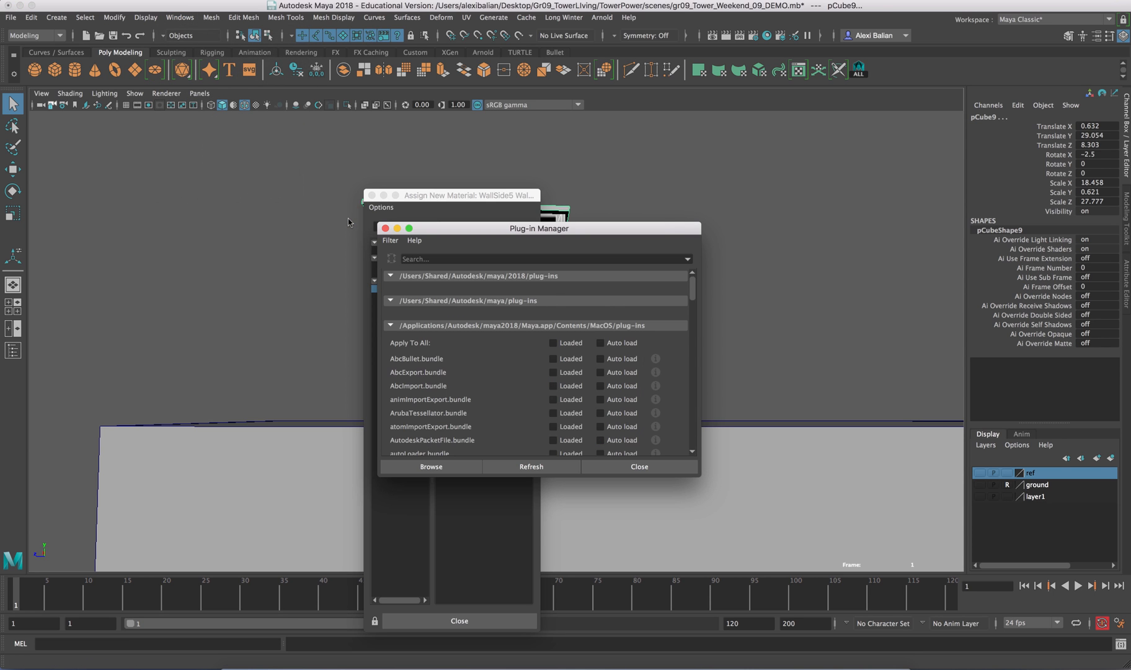
{"action": "scroll", "coordinate": [569, 425], "scroll_direction": "down", "scroll_amount": 3}
{"action": "scroll", "coordinate": [569, 425], "scroll_direction": "down", "scroll_amount": 5}
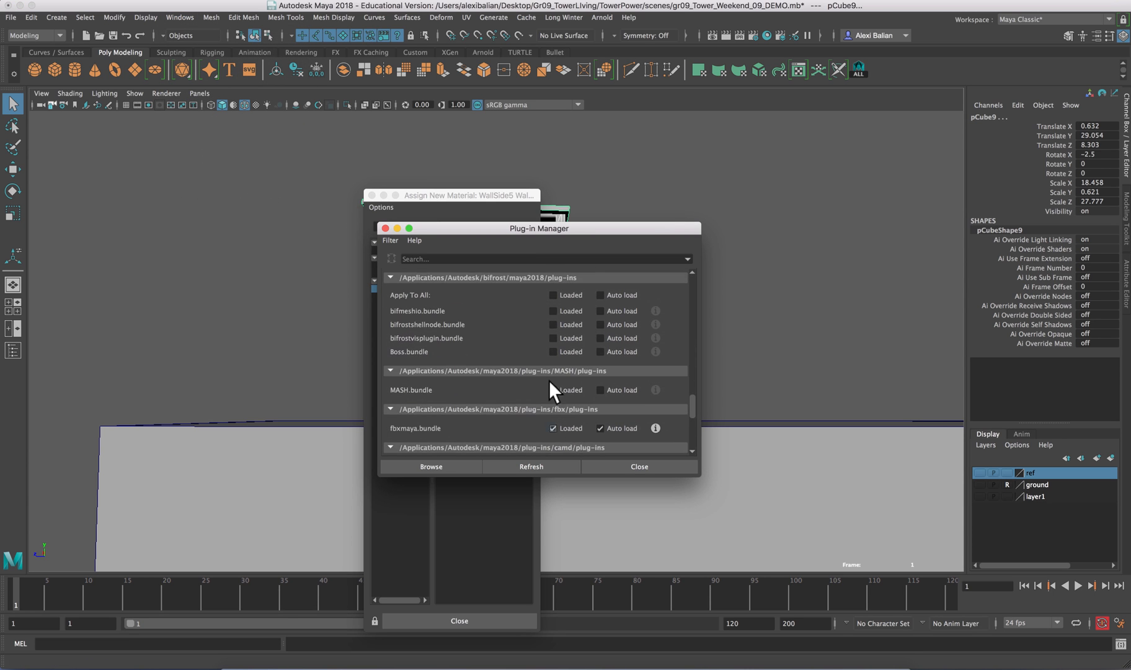
{"action": "left_click_drag", "start_coordinate": [471, 233], "coordinate": [311, 82]}
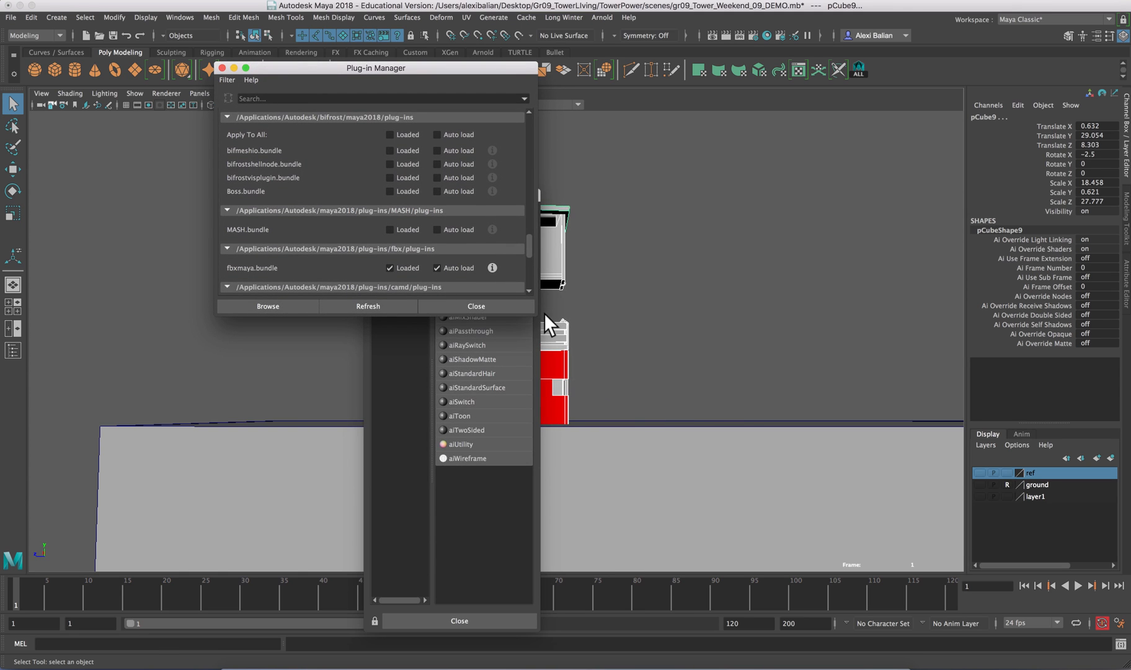
{"action": "left_click_drag", "start_coordinate": [539, 320], "coordinate": [756, 507]}
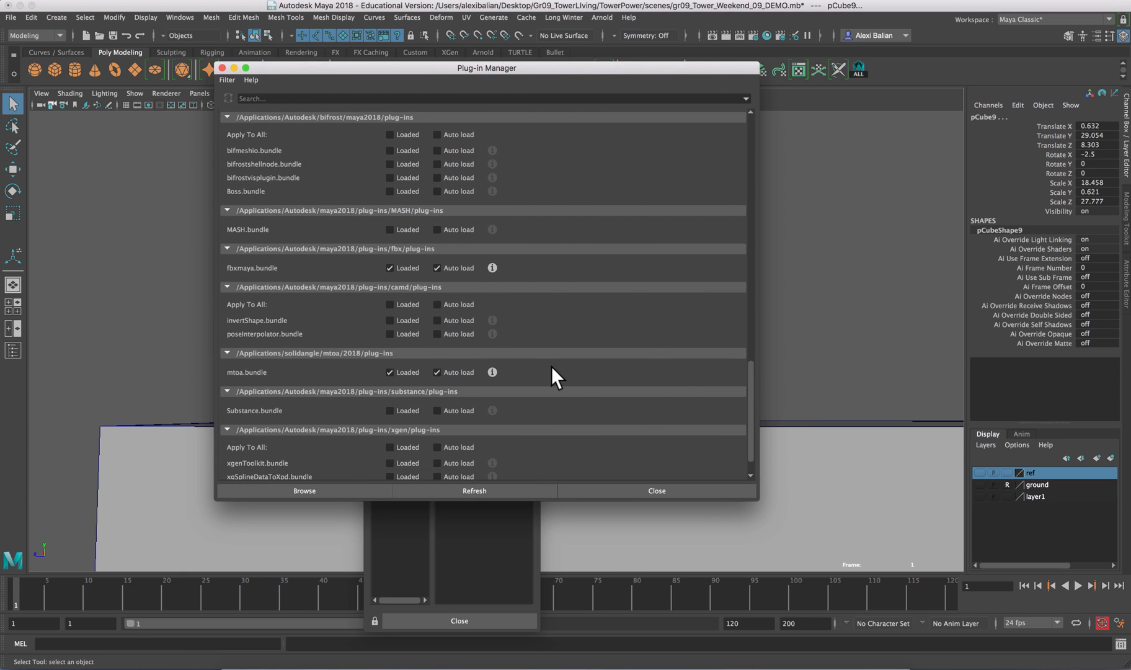
{"action": "scroll", "coordinate": [546, 367], "scroll_direction": "down", "scroll_amount": 2}
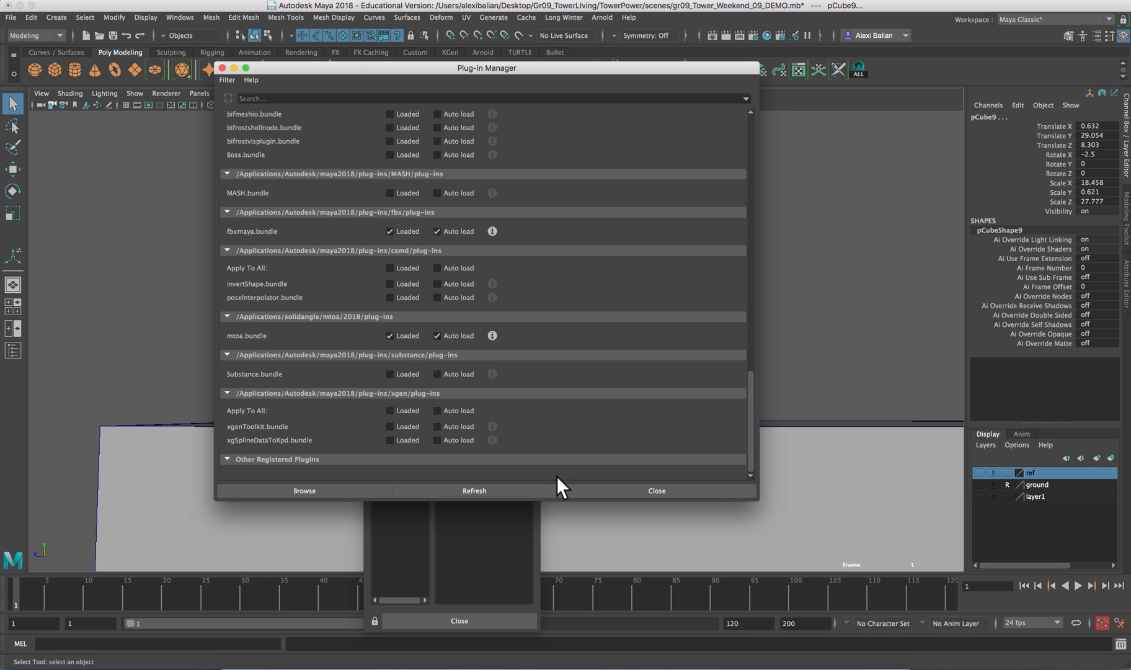
{"action": "left_click", "coordinate": [642, 492]}
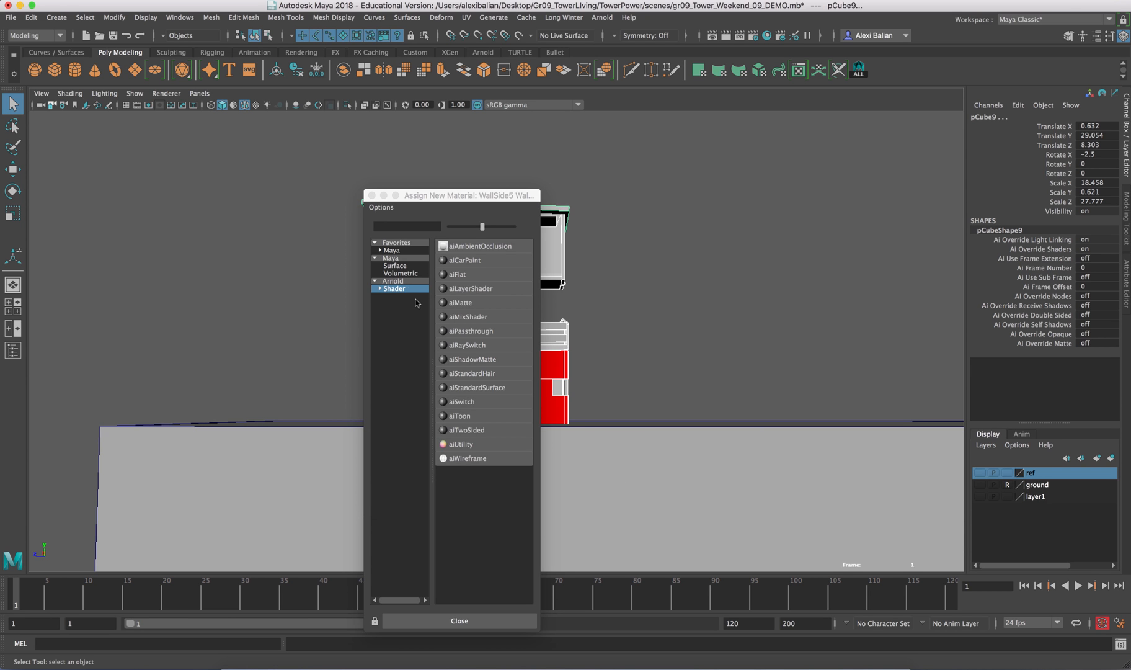
Assign a new aiAmbientOcclusion material to the selected tower parts and frame the tower in the perspective view.
{"action": "left_click", "coordinate": [459, 246]}
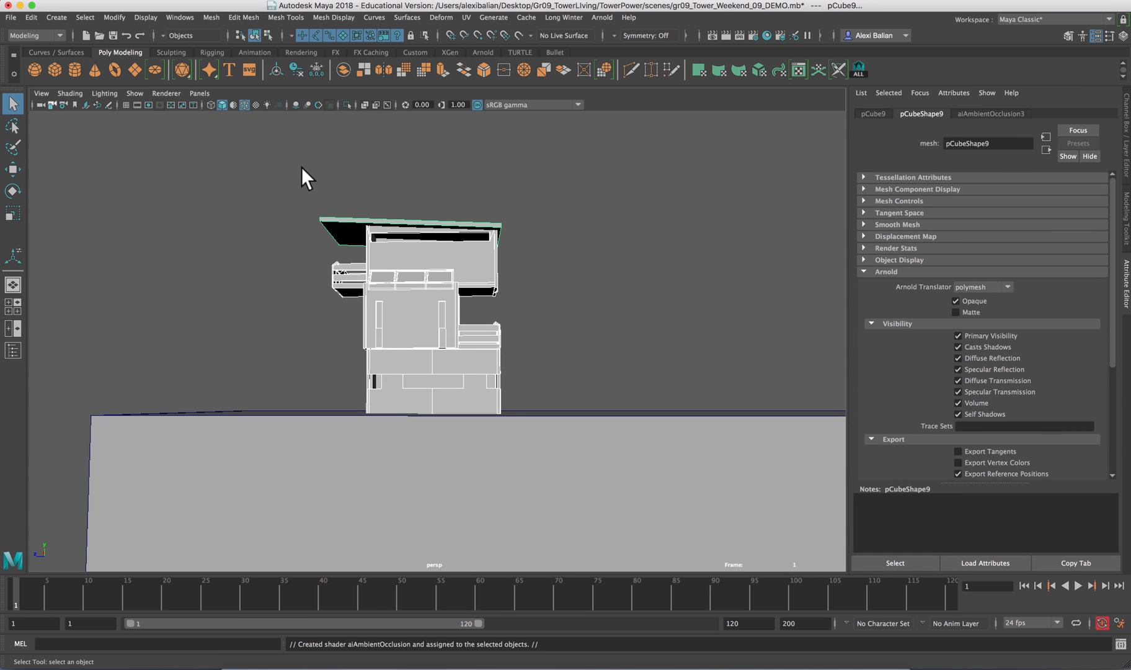
{"action": "scroll", "coordinate": [306, 187], "scroll_direction": "up", "scroll_amount": 5}
{"action": "scroll", "coordinate": [307, 187], "scroll_direction": "down", "scroll_amount": 3}
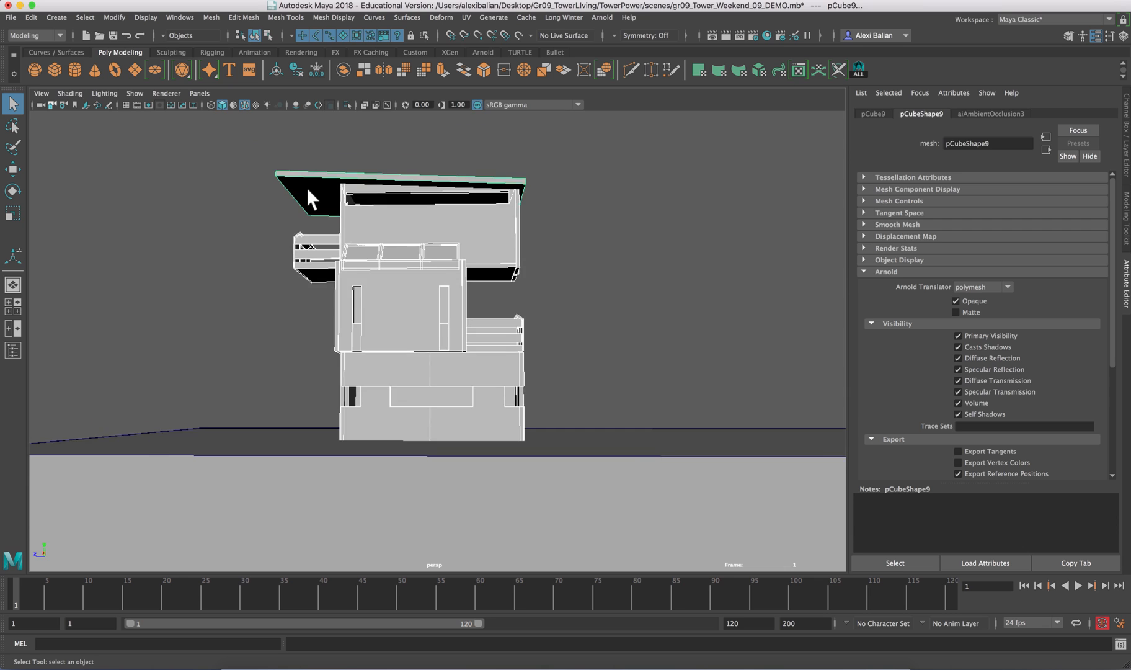
{"action": "middle_click_drag", "start_coordinate": [308, 188], "coordinate": [354, 210], "text": "alt"}
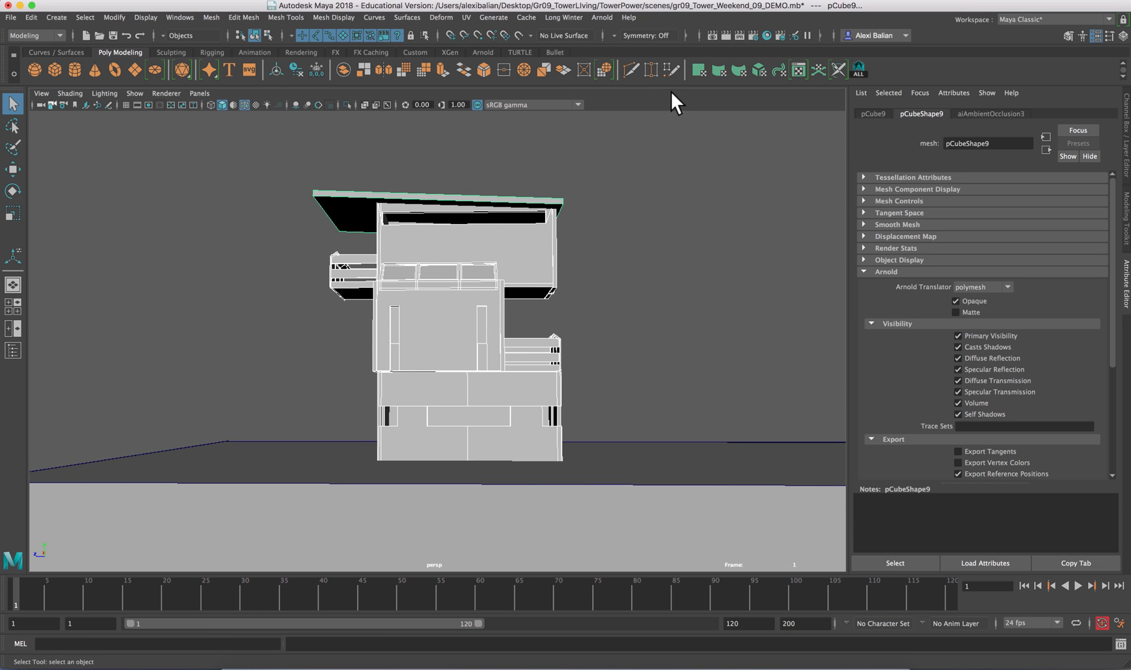
Render the perspective view of the tower with Maya Software and bring the render window over the viewport.
{"action": "left_click", "coordinate": [725, 36]}
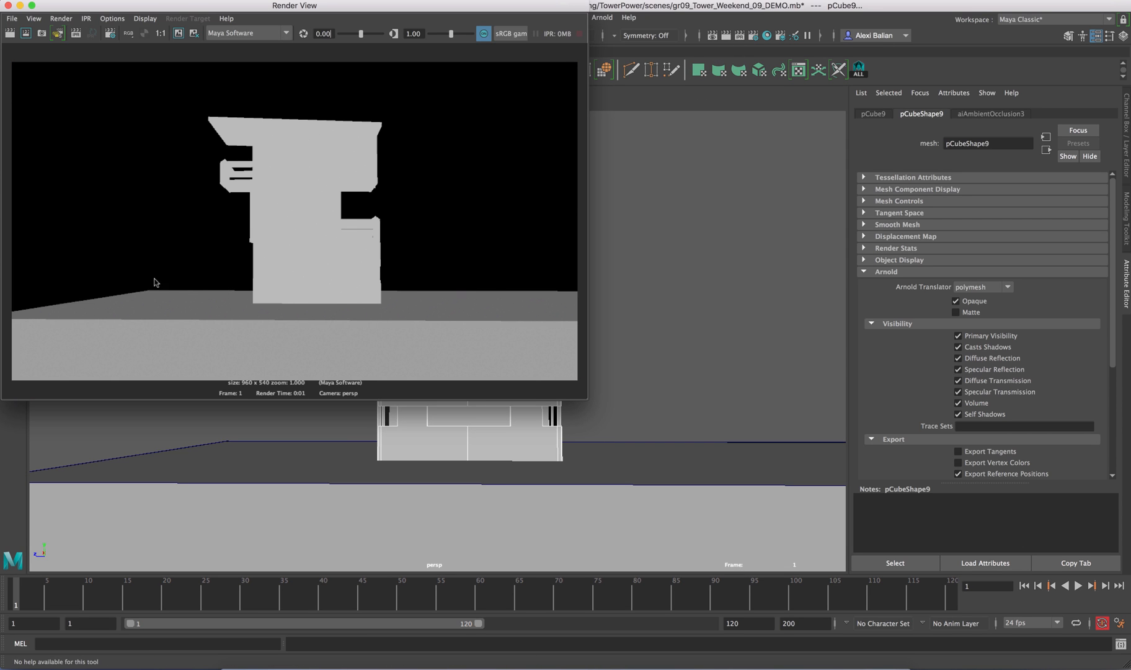
{"action": "left_click", "coordinate": [226, 33]}
{"action": "left_click", "coordinate": [227, 40]}
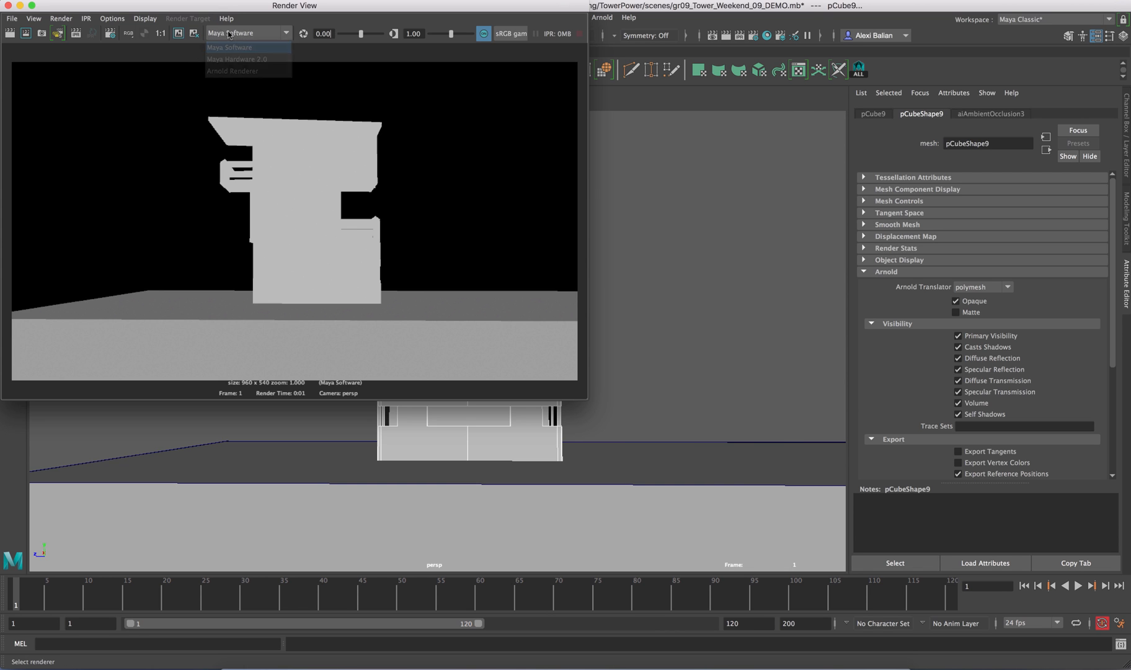
{"action": "left_click_drag", "start_coordinate": [200, 9], "coordinate": [398, 104]}
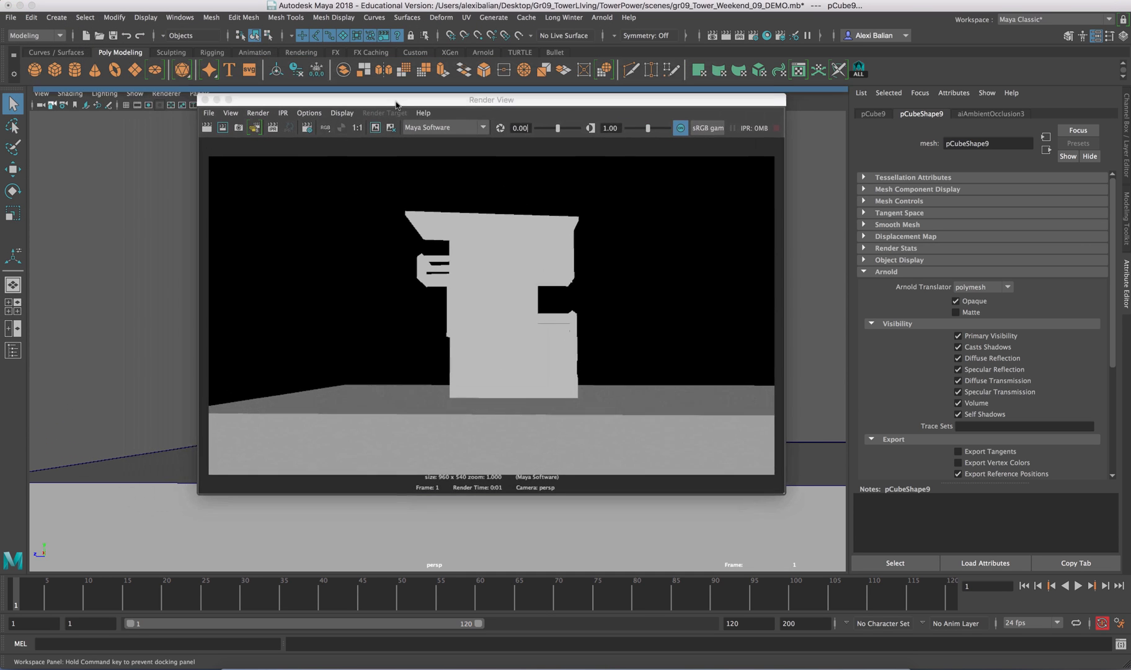
Set the renderer to Maya Hardware 2.0, render the tower view again, and close the render window.
{"action": "left_click", "coordinate": [438, 129]}
{"action": "left_click", "coordinate": [439, 155]}
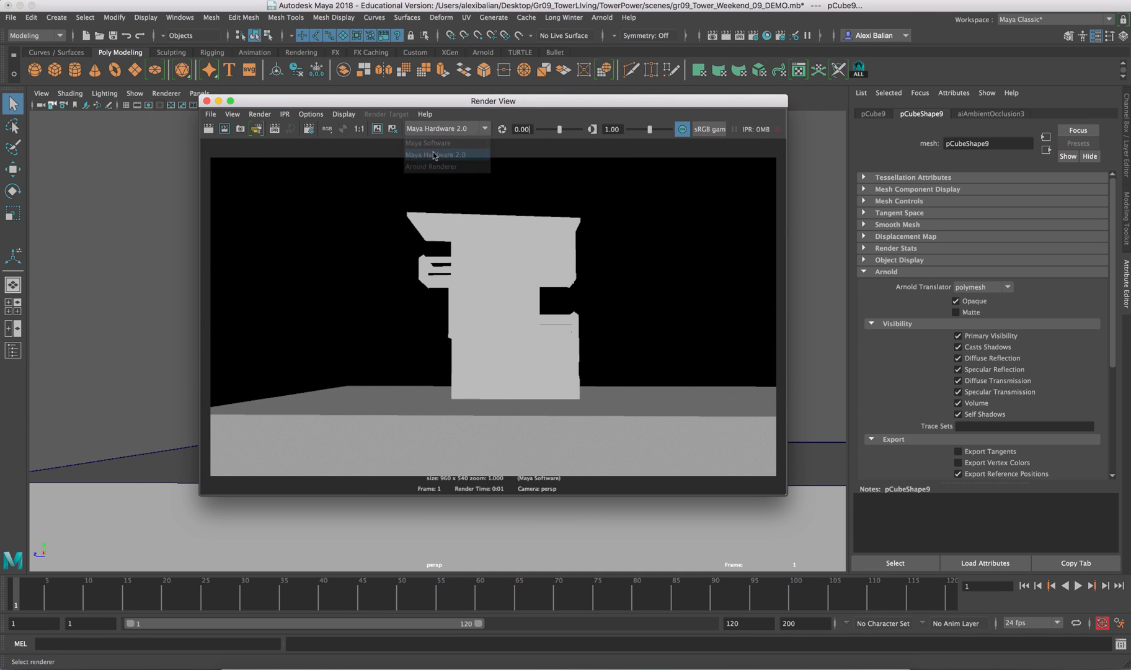
{"action": "left_click", "coordinate": [210, 131]}
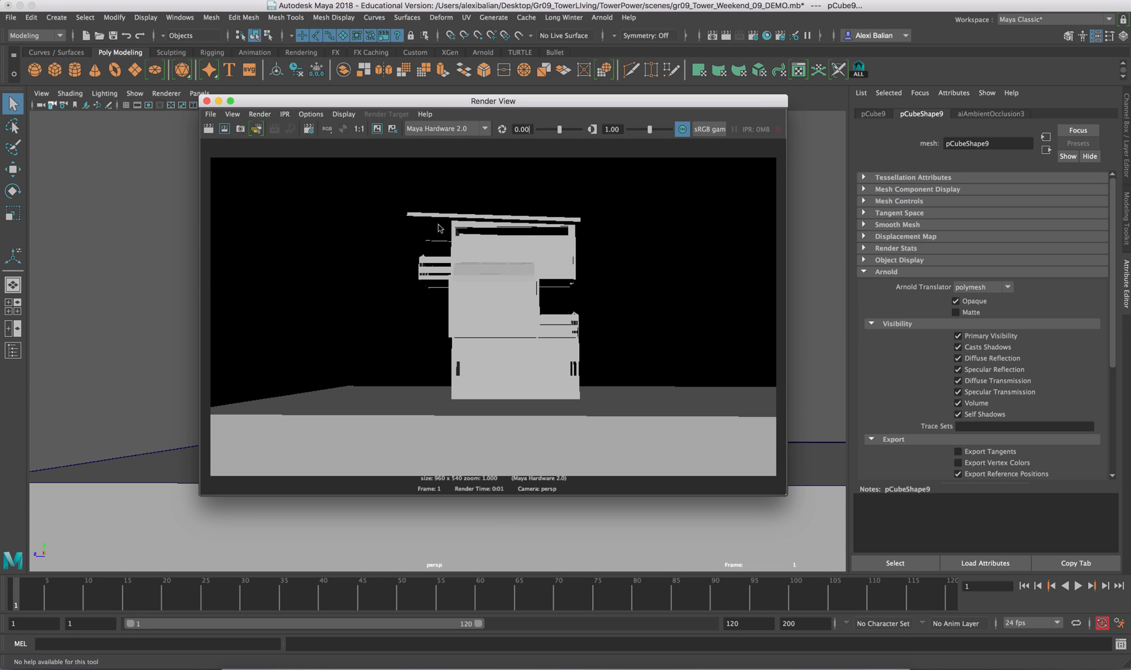
{"action": "left_click", "coordinate": [206, 101]}
Select the whole tower together with the ground and assign a new aiAmbientOcclusion material to them.
{"action": "left_click_drag", "start_coordinate": [273, 147], "coordinate": [624, 501]}
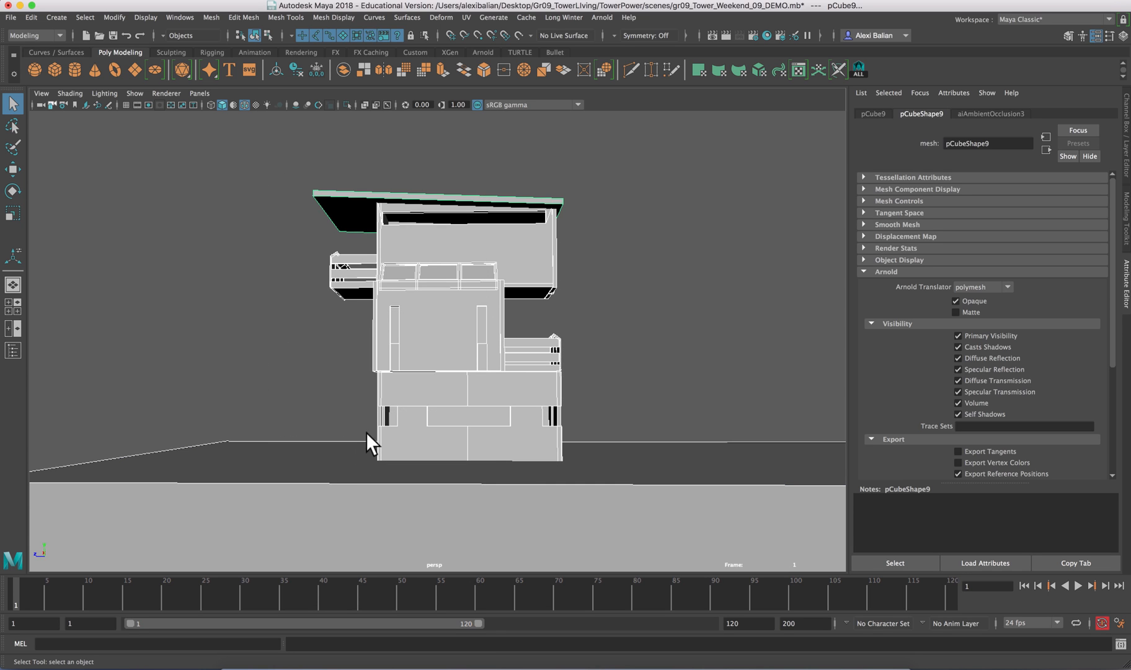
{"action": "right_click", "coordinate": [439, 331]}
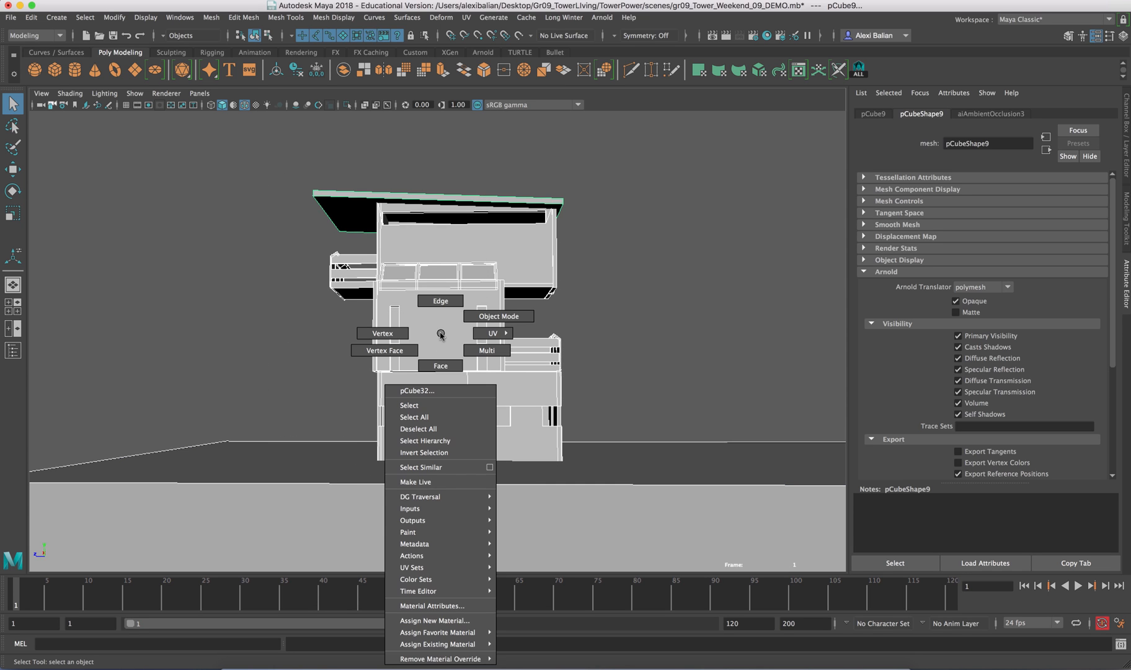
{"action": "left_click", "coordinate": [461, 619]}
{"action": "left_click", "coordinate": [407, 322]}
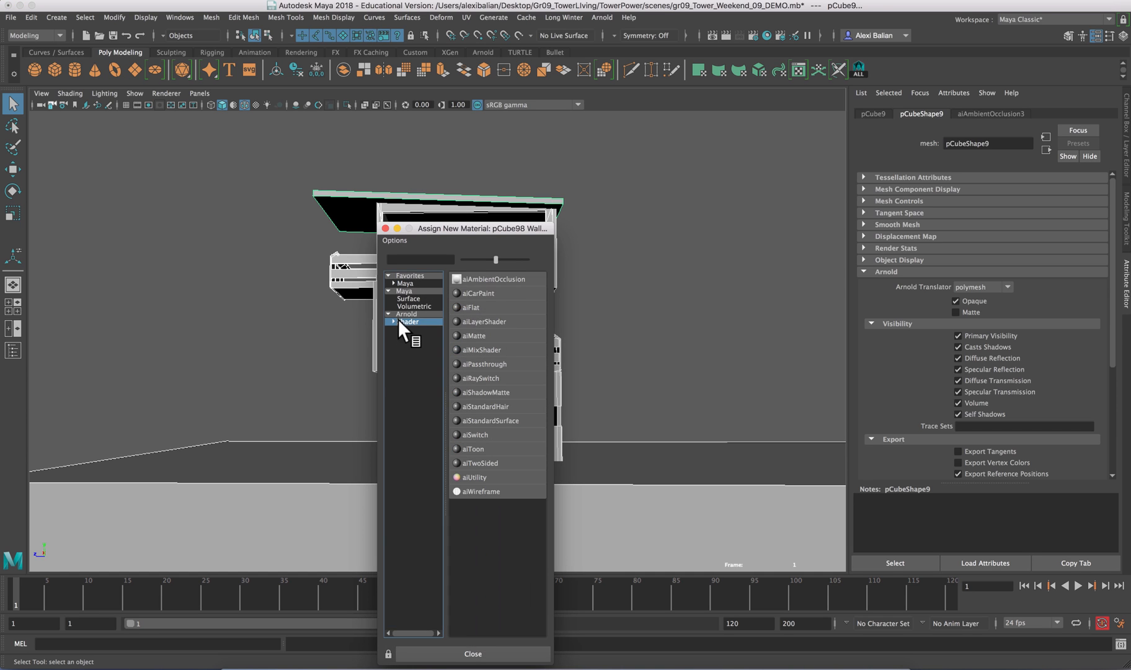
{"action": "left_click", "coordinate": [476, 278]}
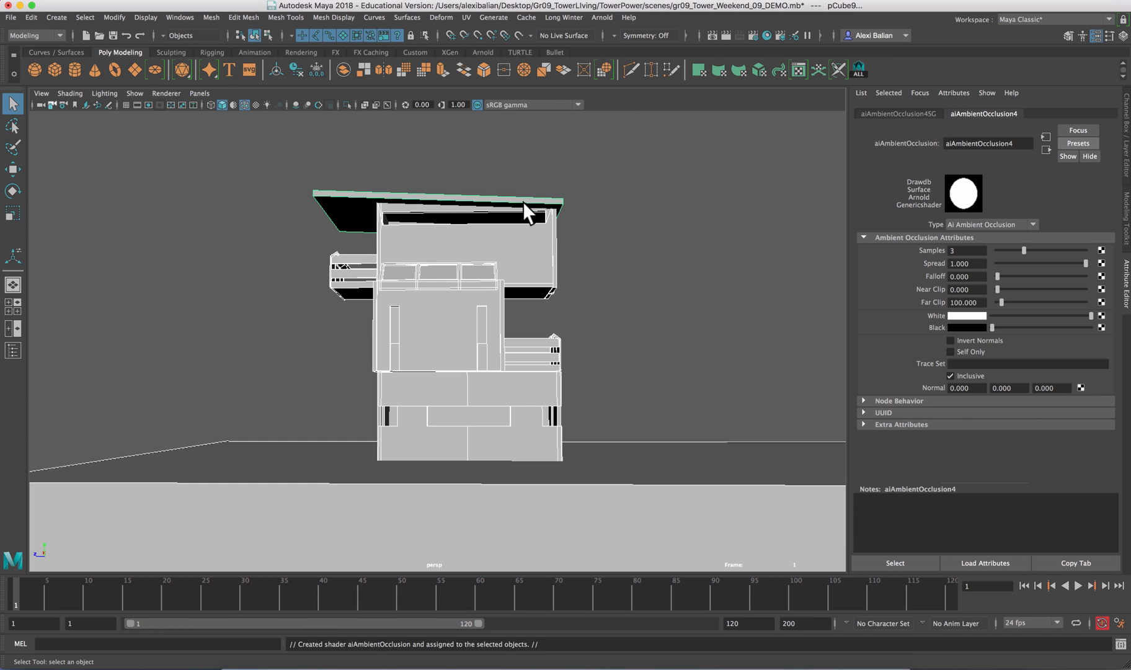
Try moving all the tower parts, without the ground, by about 28 units along Z, and undo the move.
{"action": "scroll", "coordinate": [525, 204], "scroll_direction": "down", "scroll_amount": 5}
{"action": "left_click_drag", "start_coordinate": [525, 204], "coordinate": [512, 250], "text": "alt"}
{"action": "scroll", "coordinate": [511, 249], "scroll_direction": "up", "scroll_amount": 5}
{"action": "scroll", "coordinate": [511, 249], "scroll_direction": "down", "scroll_amount": 3}
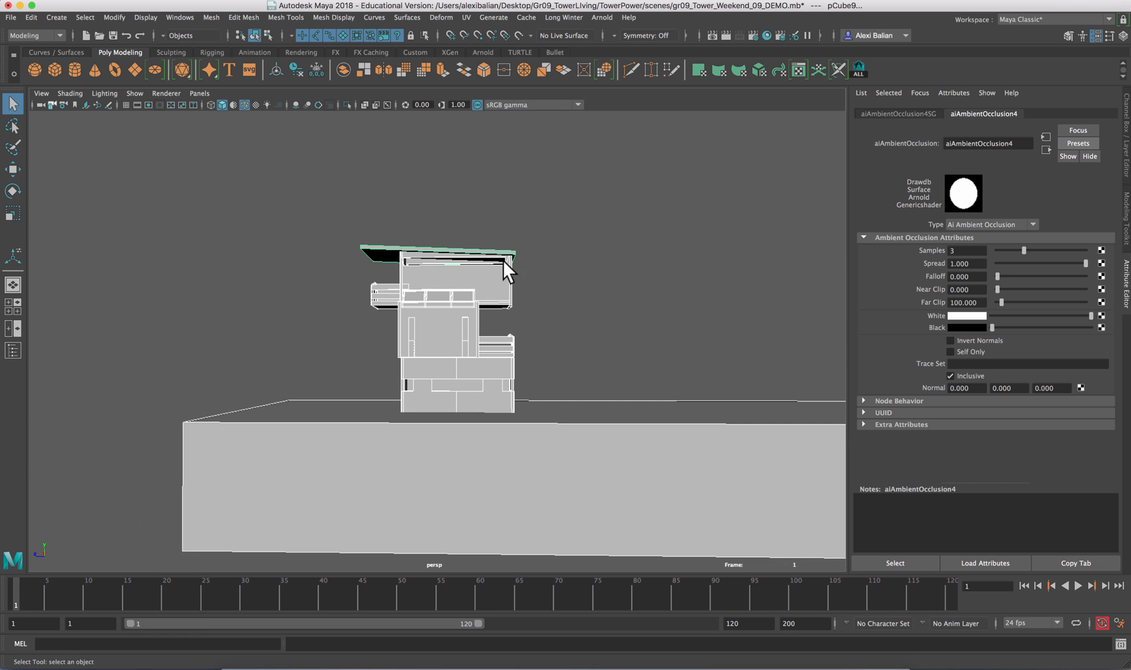
{"action": "left_click_drag", "start_coordinate": [376, 291], "coordinate": [376, 288], "text": "alt"}
{"action": "left_click_drag", "start_coordinate": [303, 197], "coordinate": [619, 404]}
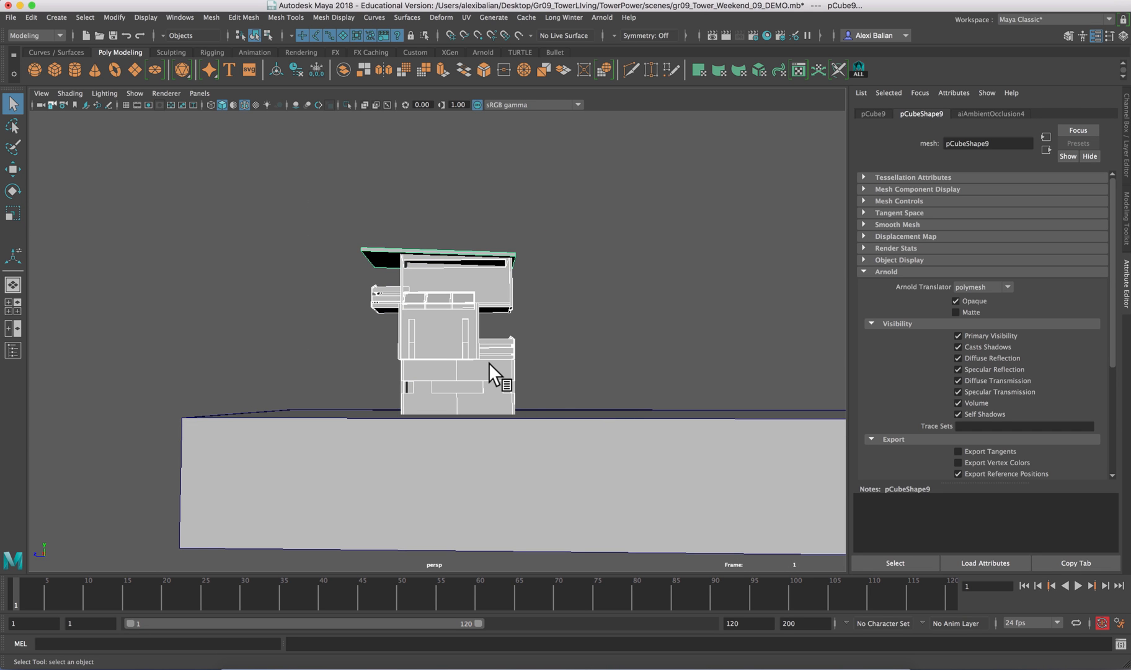
{"action": "key", "text": "w"}
{"action": "left_click_drag", "start_coordinate": [407, 267], "coordinate": [247, 308]}
{"action": "key", "text": "ctrl+z"}
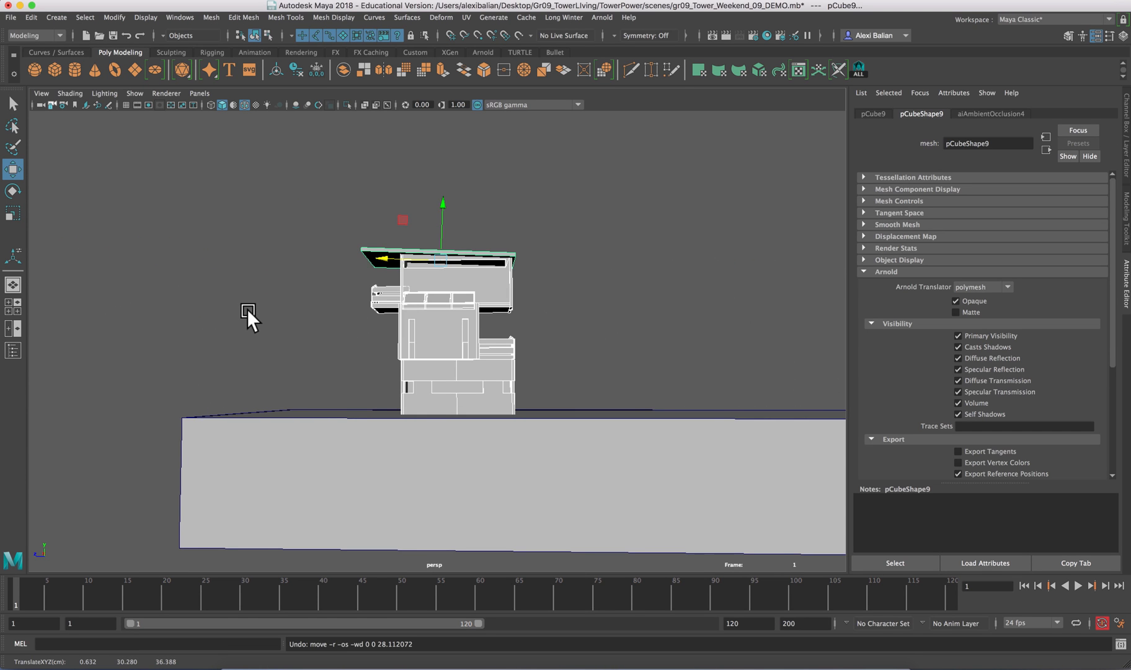
Select all the tower parts without the ground and combine them into a single mesh.
{"action": "left_click_drag", "start_coordinate": [322, 212], "coordinate": [543, 398]}
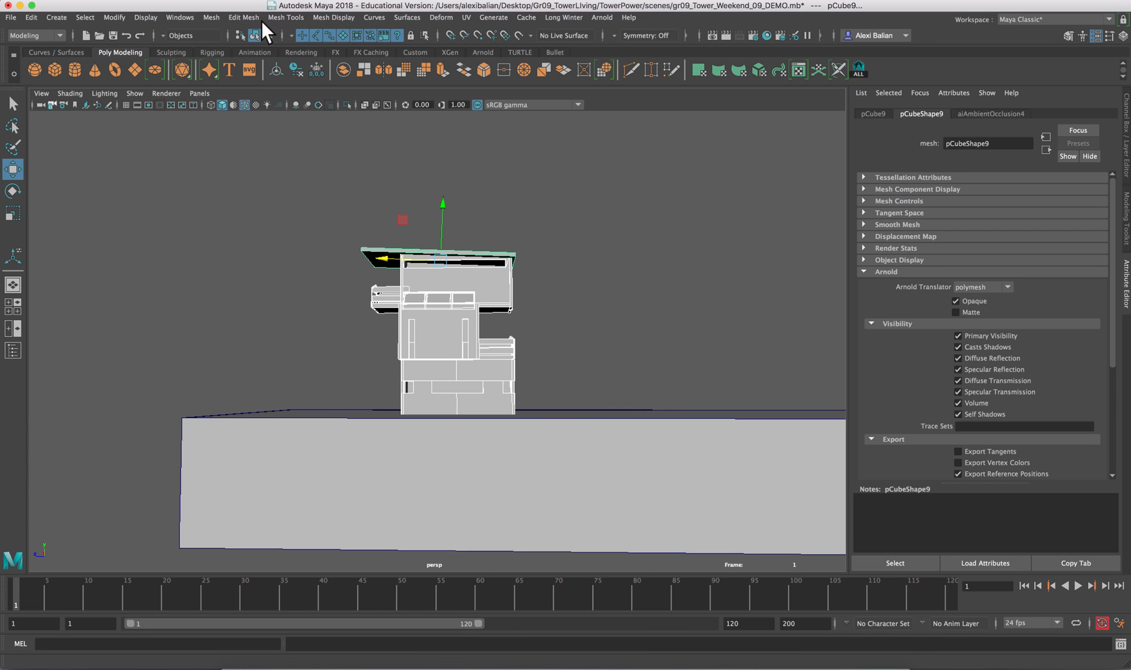
{"action": "left_click", "coordinate": [211, 17]}
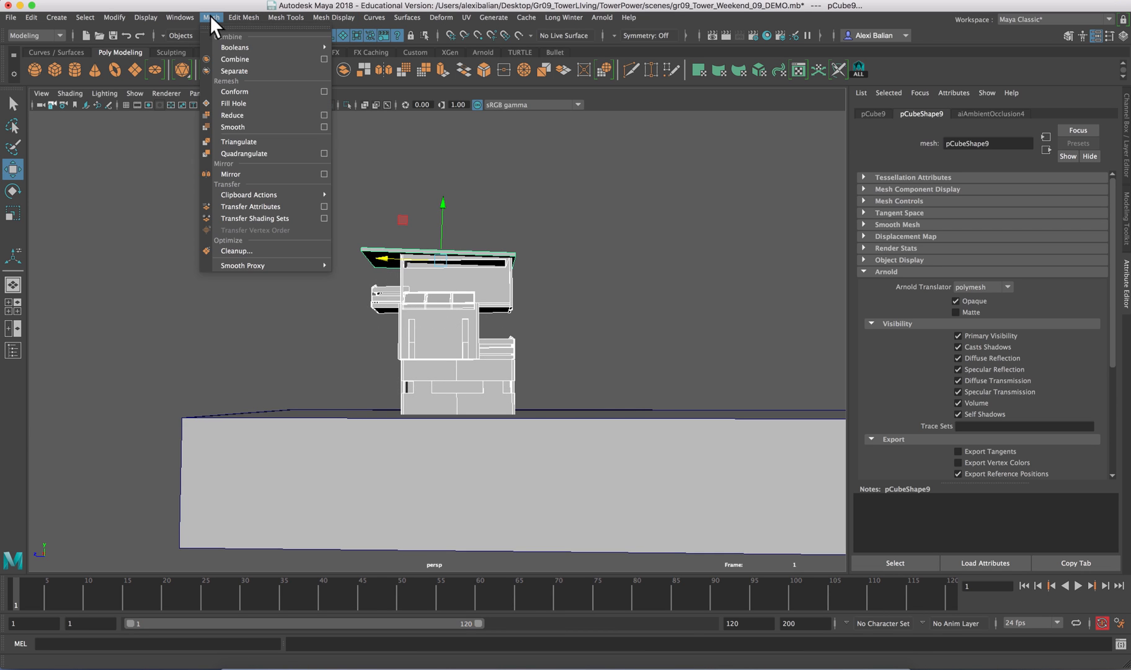
{"action": "left_click", "coordinate": [234, 59]}
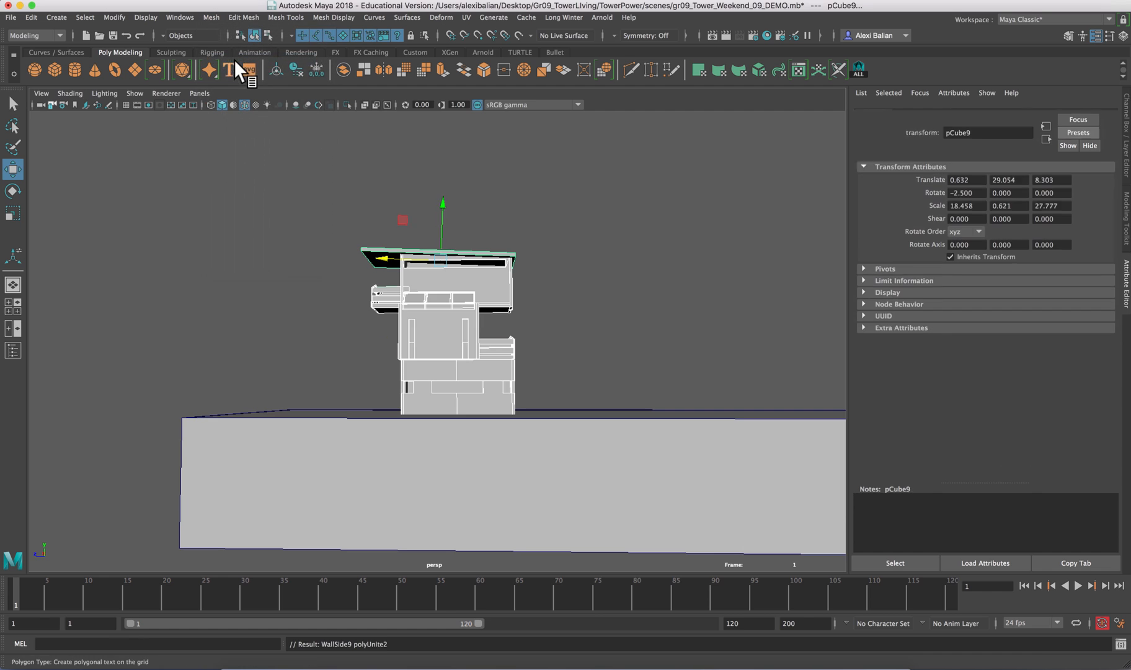
Delete the combined tower's construction history and center its pivot.
{"action": "left_click", "coordinate": [295, 70]}
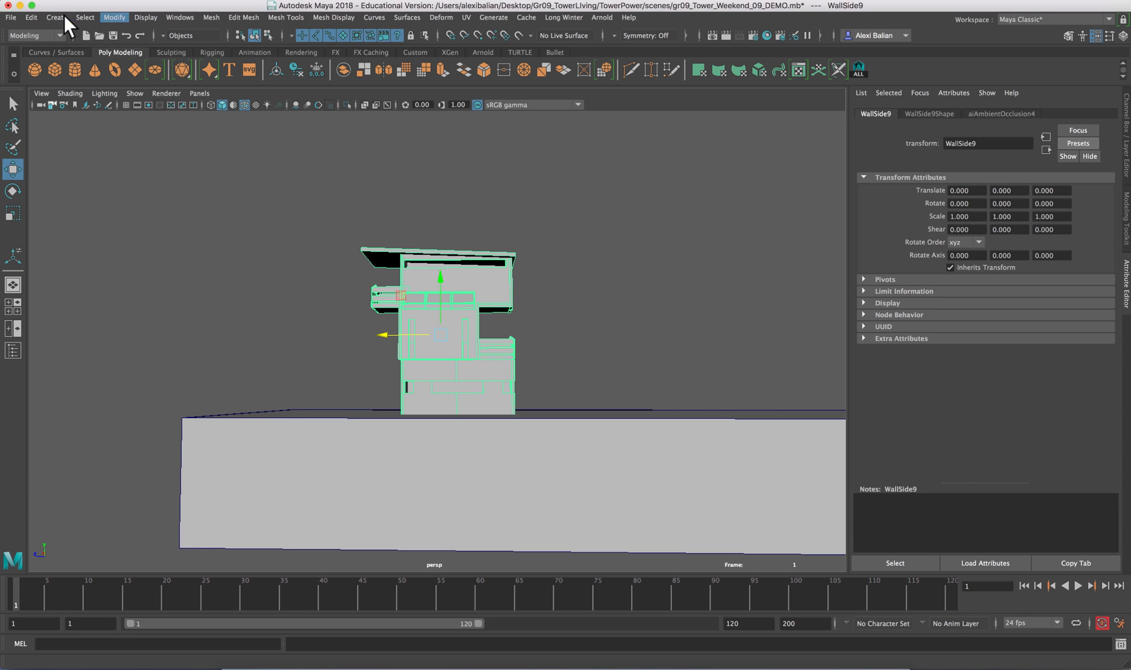
{"action": "left_click", "coordinate": [31, 17]}
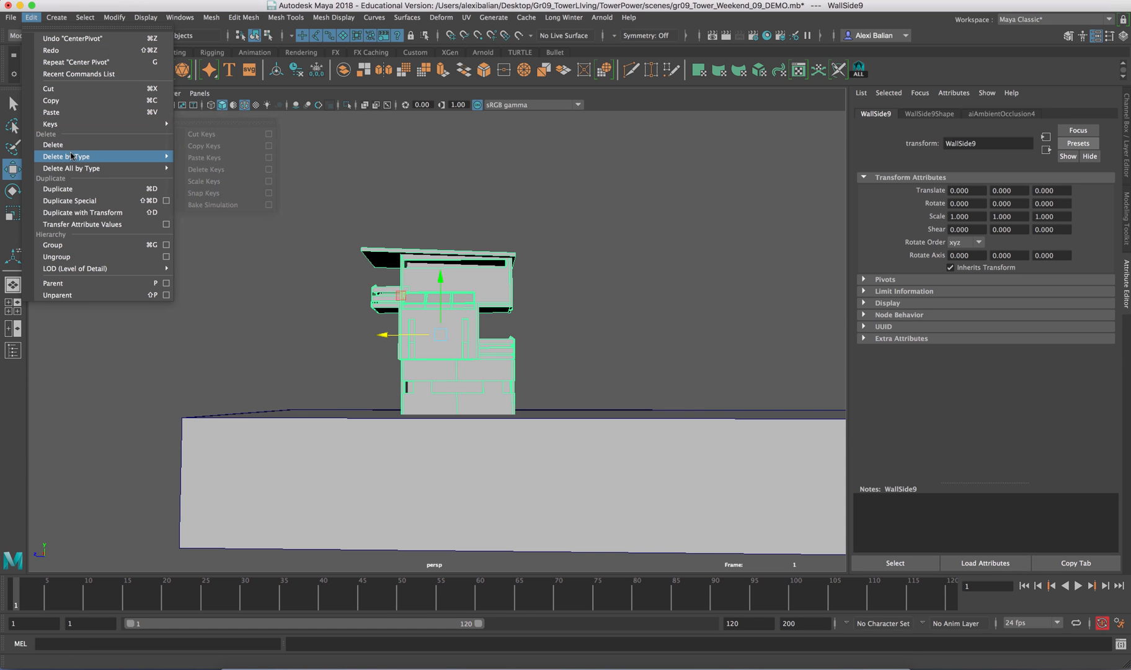
{"action": "mouse_move", "coordinate": [155, 157]}
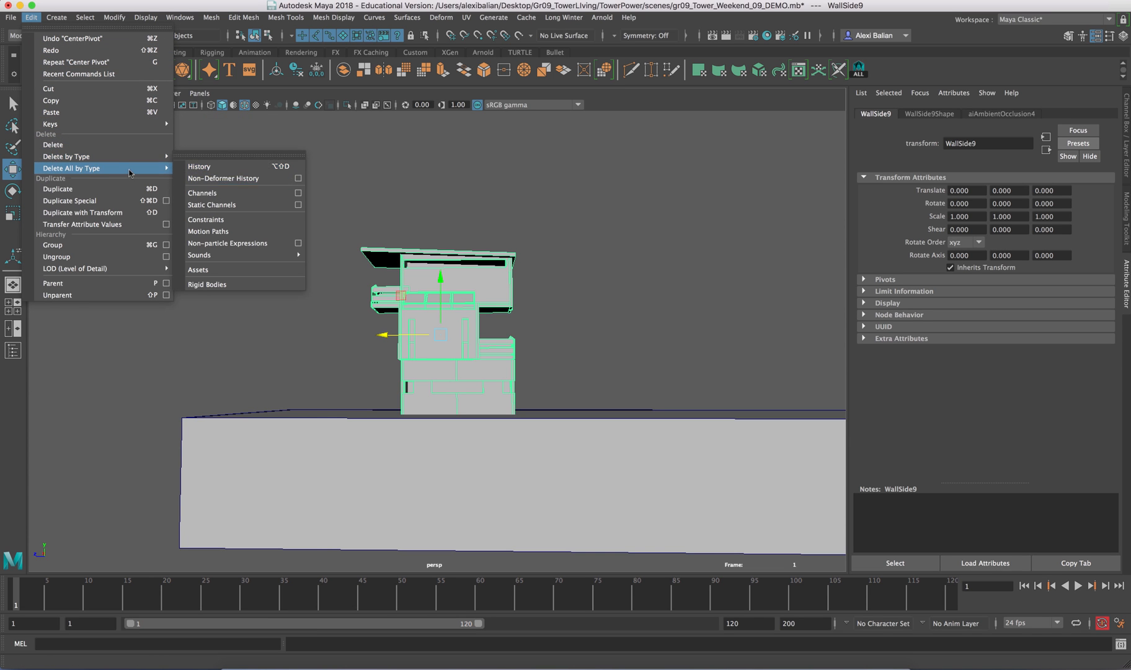
{"action": "mouse_move", "coordinate": [118, 18]}
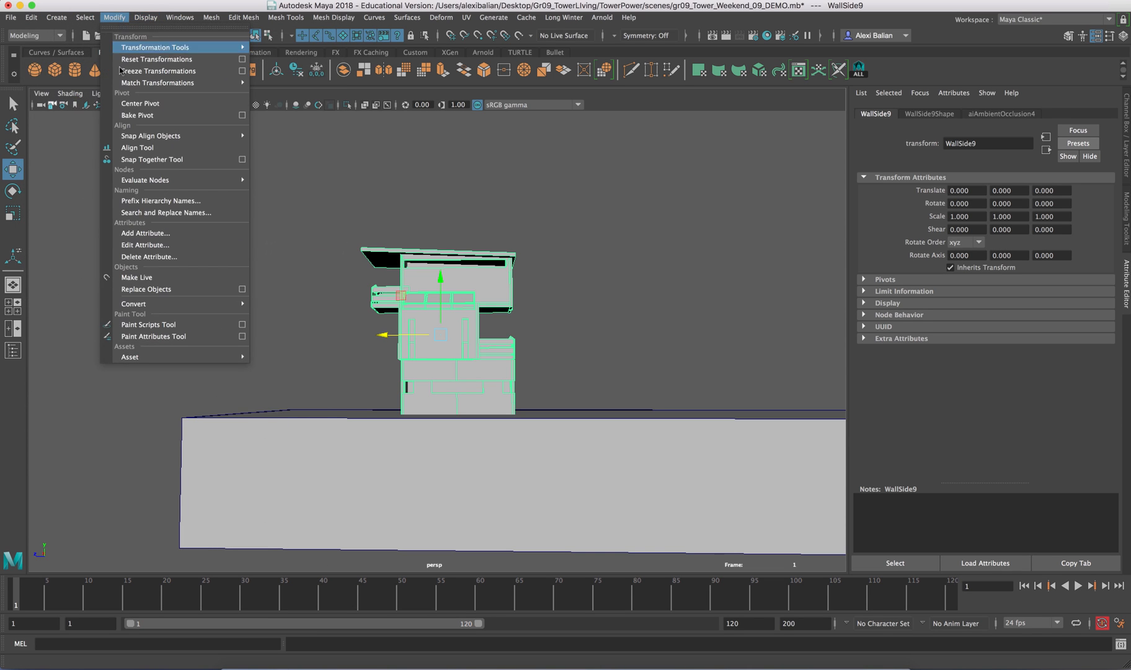
{"action": "left_click", "coordinate": [419, 259]}
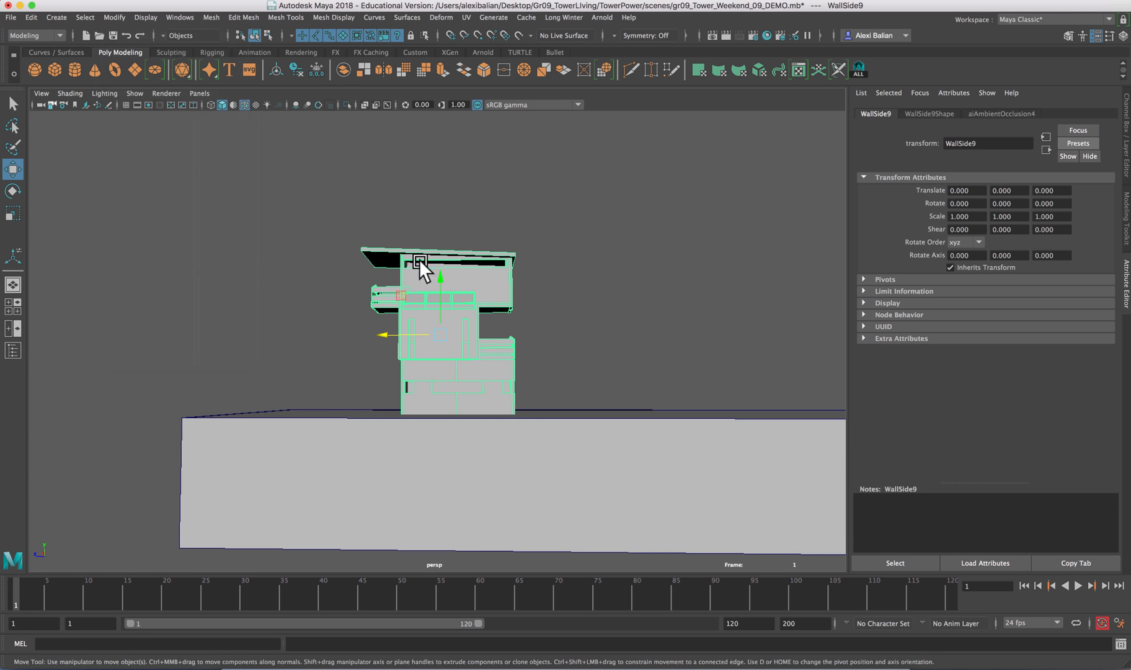
Move the combined tower along Z to about 2.135 and show its transform values in the Channel Box.
{"action": "left_click_drag", "start_coordinate": [406, 340], "coordinate": [378, 327]}
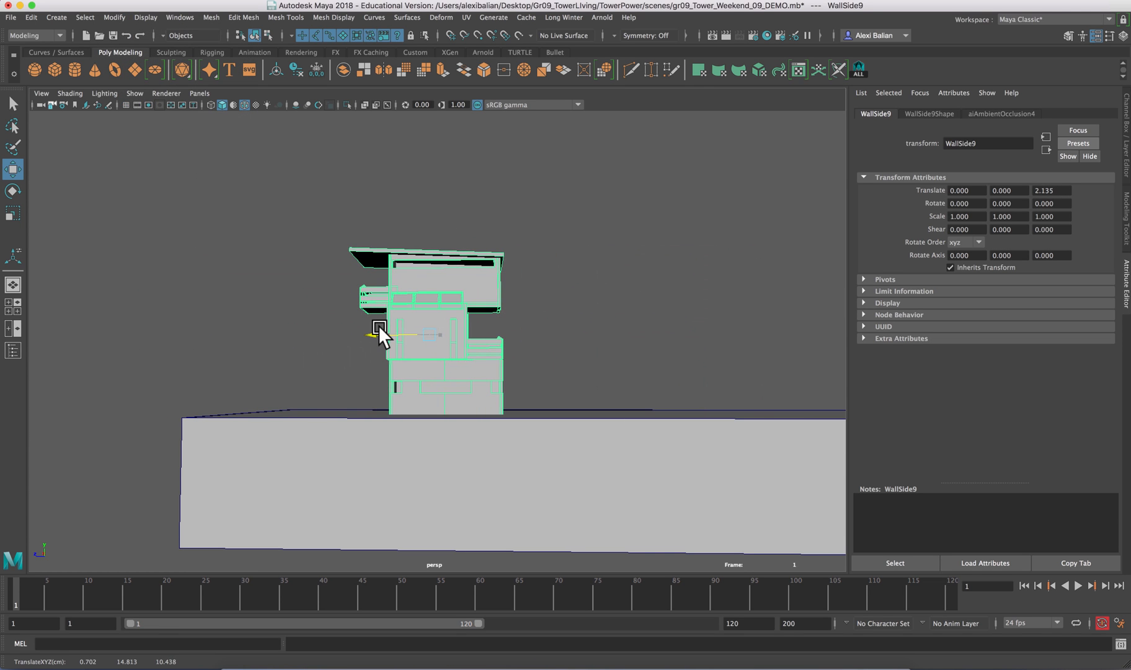
{"action": "key", "text": "ctrl+a"}
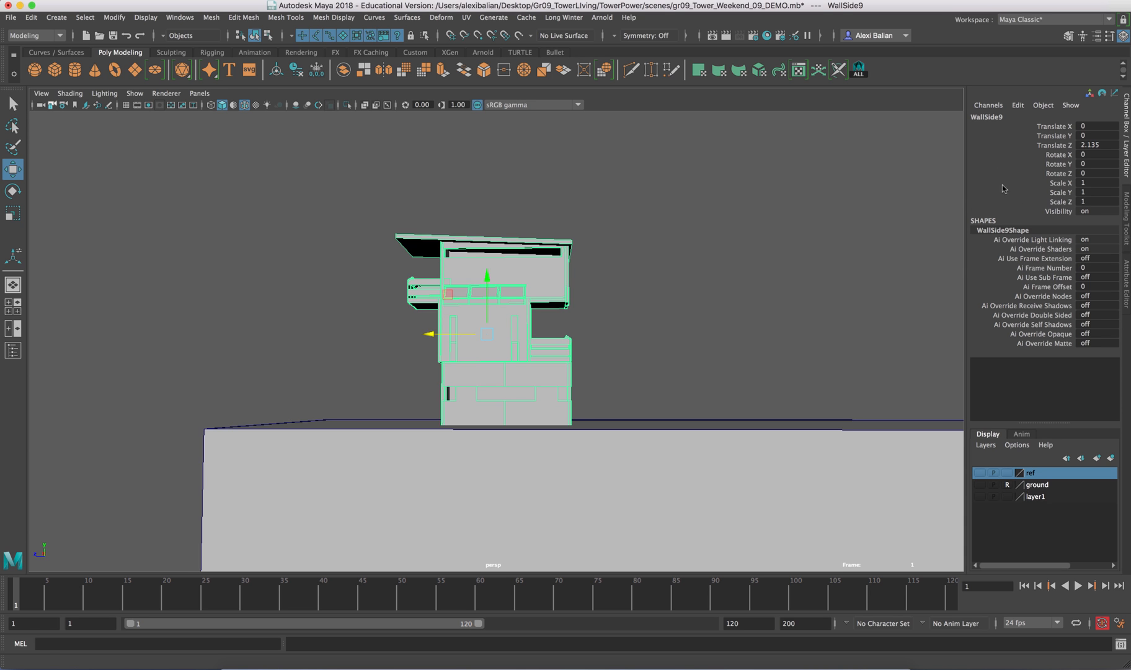
{"action": "left_click_drag", "start_coordinate": [489, 237], "coordinate": [326, 291], "text": "alt"}
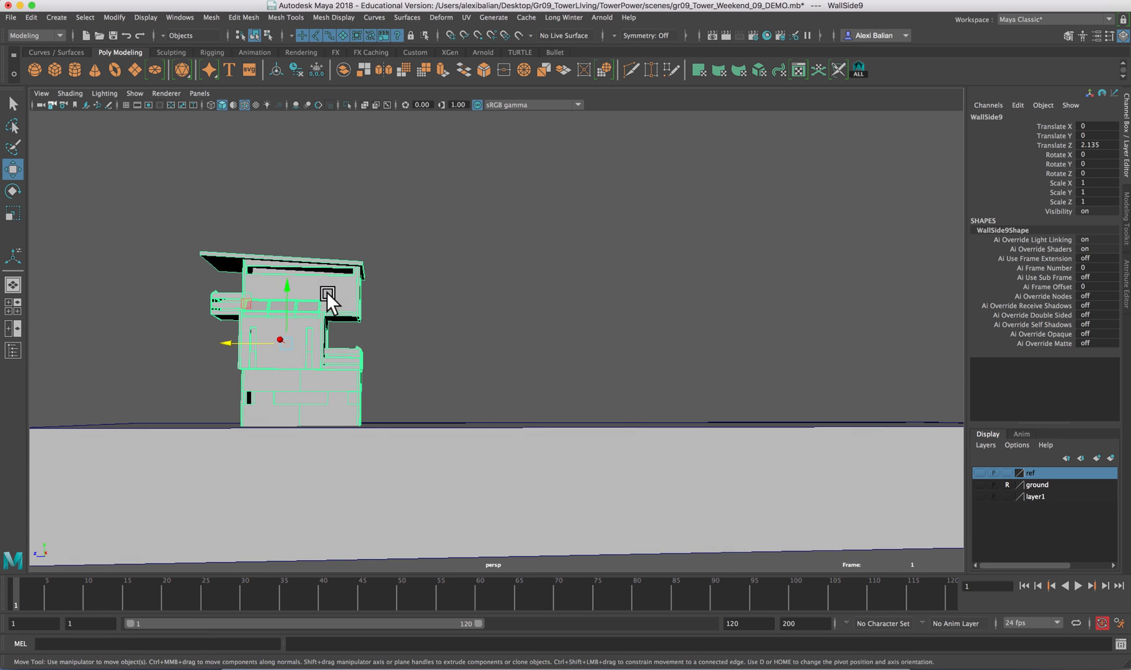
Duplicate the combined tower, move the copy along Z to about -41.696 and set its Y rotation to 90.
{"action": "mouse_move", "coordinate": [235, 345]}
{"action": "left_mouse_down", "text": "shift"}
{"action": "mouse_move", "coordinate": [224, 339]}
{"action": "mouse_move", "coordinate": [466, 338]}
{"action": "left_mouse_up", "text": "shift"}
{"action": "key", "text": "e"}
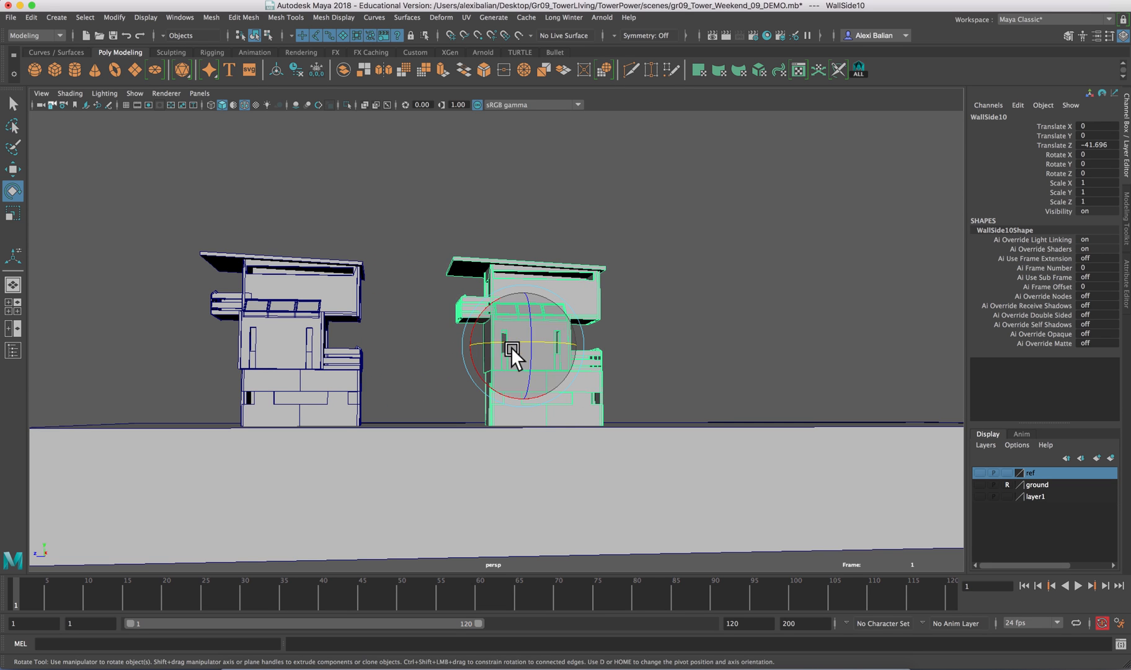
{"action": "left_click_drag", "start_coordinate": [511, 336], "coordinate": [542, 342]}
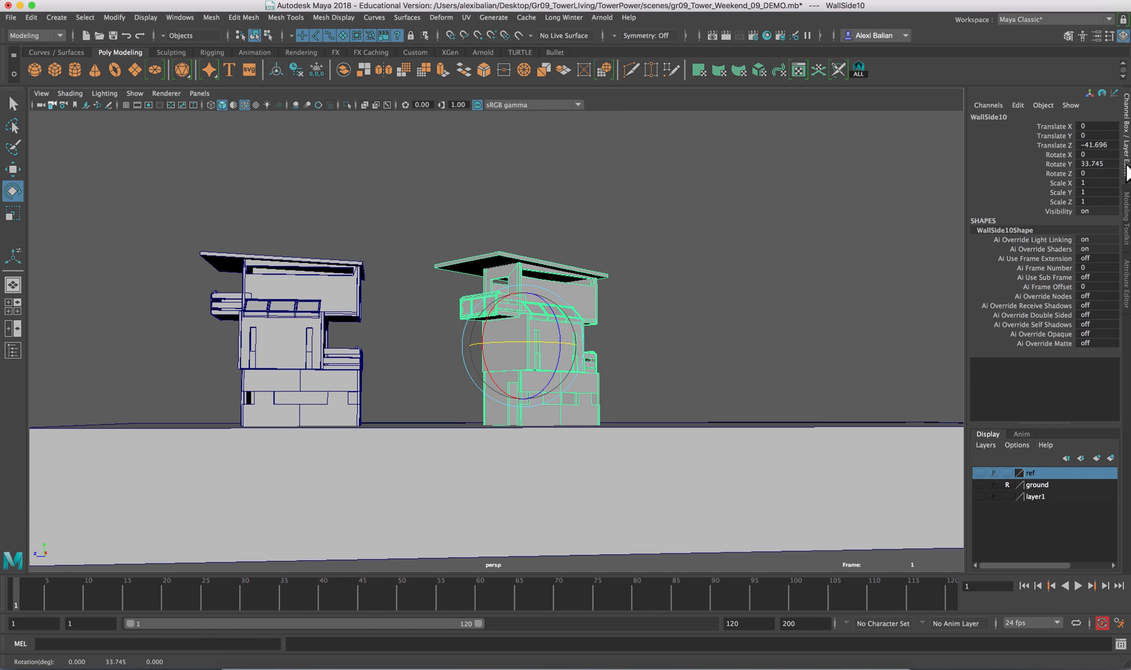
{"action": "left_click", "coordinate": [1114, 163]}
{"action": "type", "text": "90"}
{"action": "key", "text": "Return"}
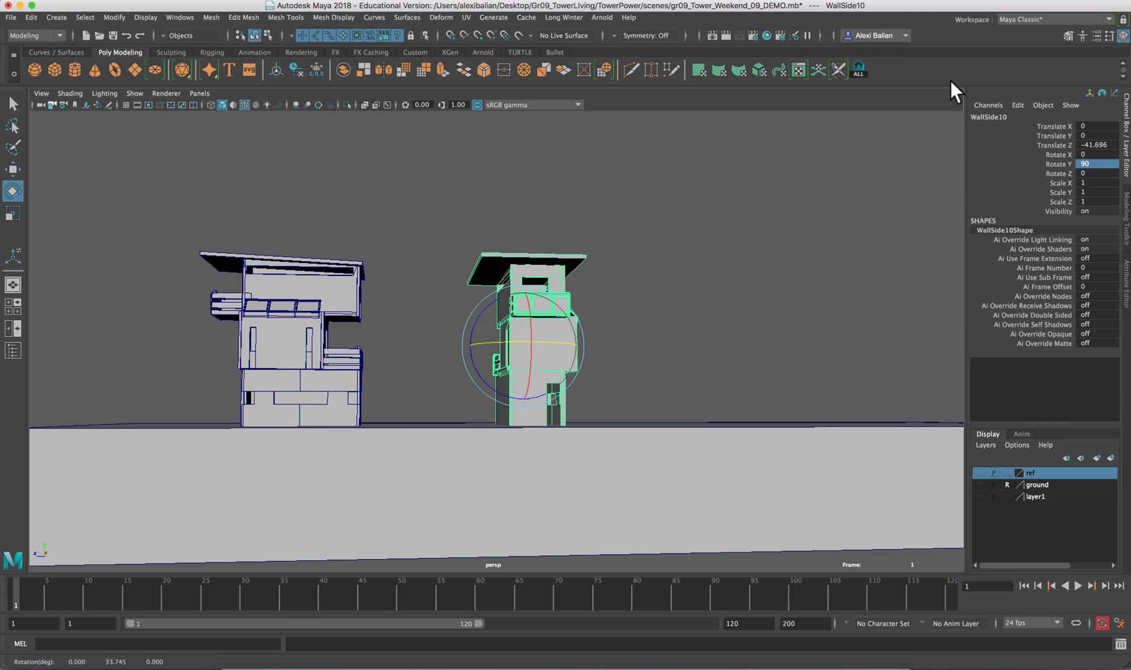
Duplicate the second tower, move the copy along Z to about -87.263 and set its Y rotation to 180.
{"action": "left_click_drag", "start_coordinate": [595, 263], "coordinate": [554, 292], "text": "alt"}
{"action": "key", "text": "w"}
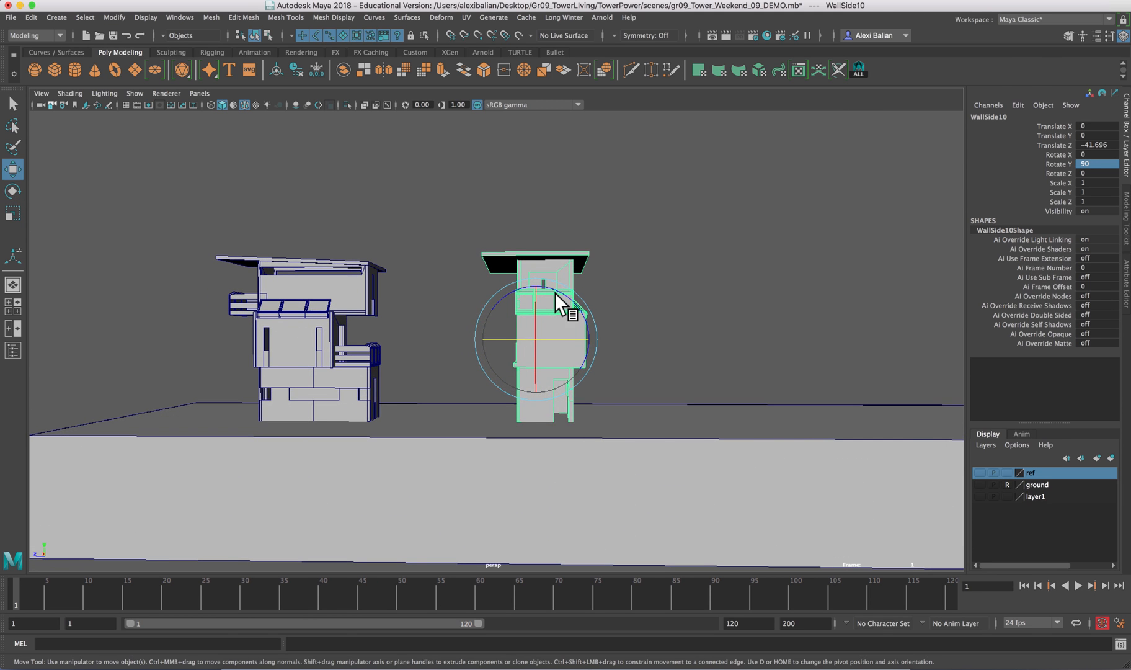
{"action": "key", "text": "ctrl+d"}
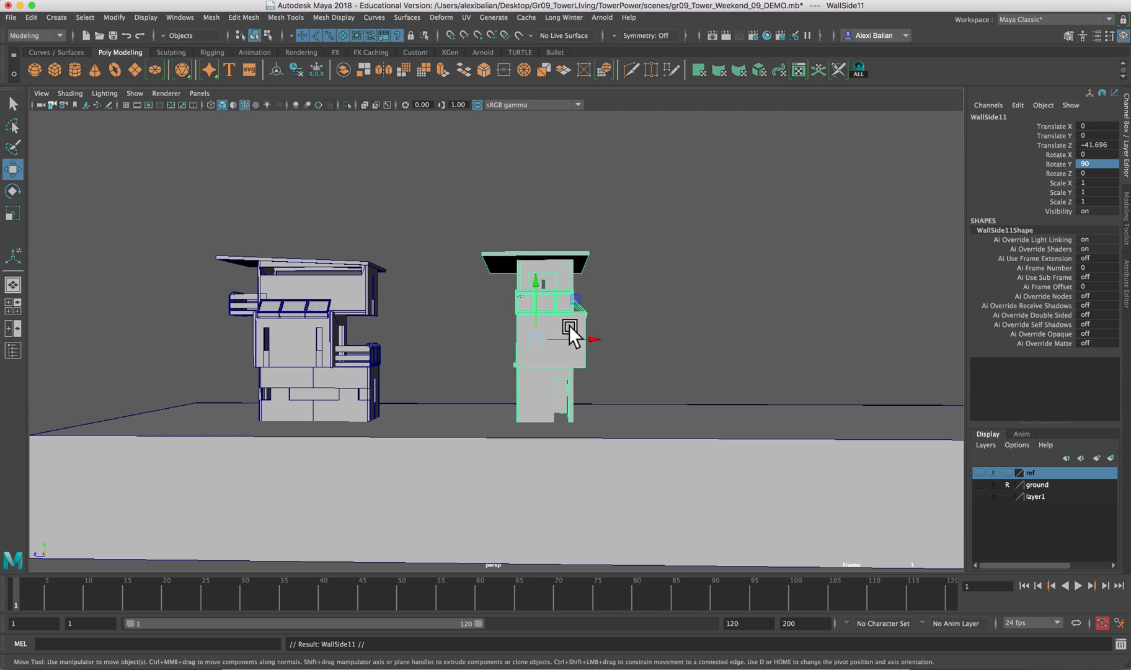
{"action": "left_click_drag", "start_coordinate": [576, 336], "coordinate": [781, 338]}
{"action": "key", "text": "e"}
{"action": "double_click", "coordinate": [1109, 165]}
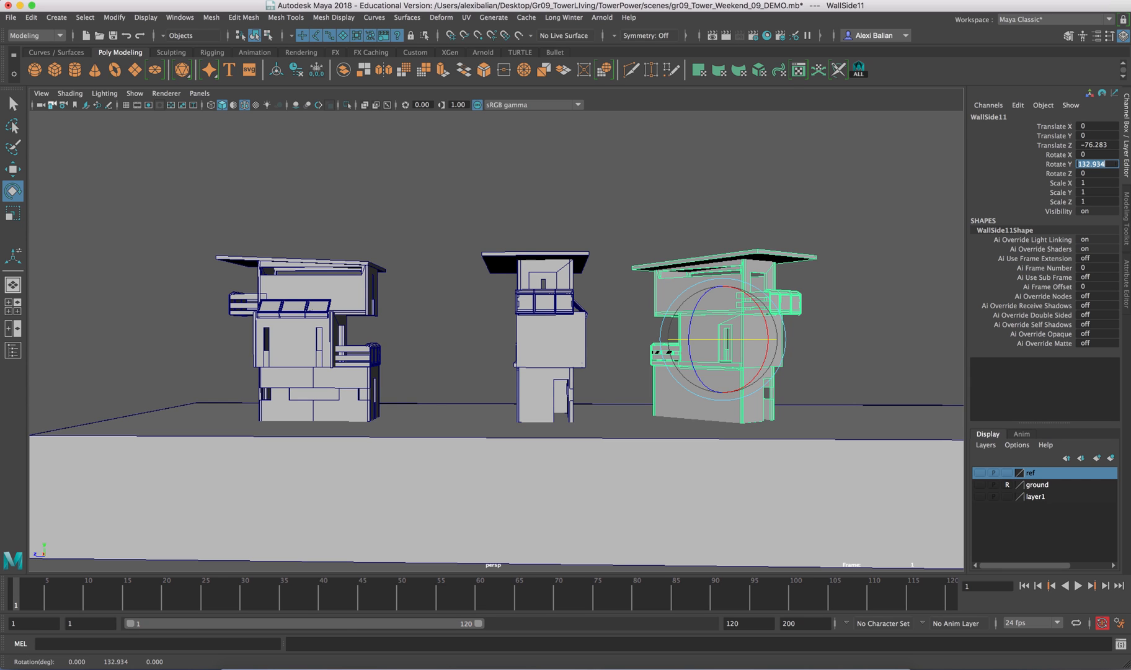
{"action": "type", "text": "180"}
{"action": "key", "text": "Return"}
{"action": "key", "text": "w"}
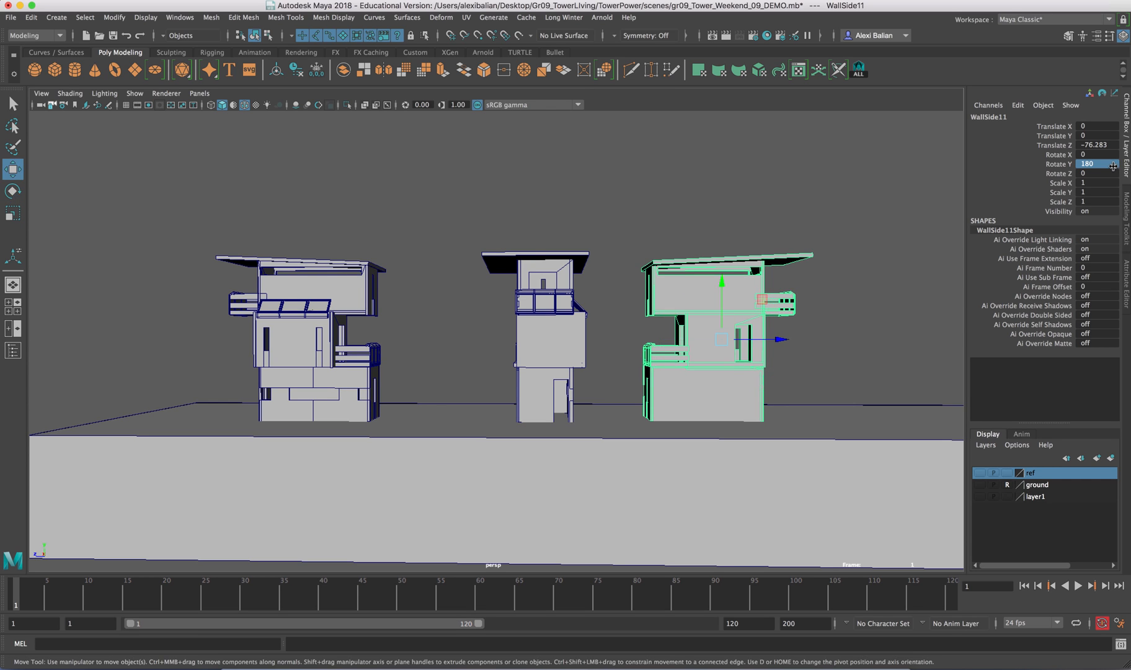
{"action": "left_click_drag", "start_coordinate": [775, 339], "coordinate": [835, 341]}
Duplicate the third tower and move the copy along Z to about -126.495.
{"action": "middle_click_drag", "start_coordinate": [660, 303], "coordinate": [478, 263], "text": "alt"}
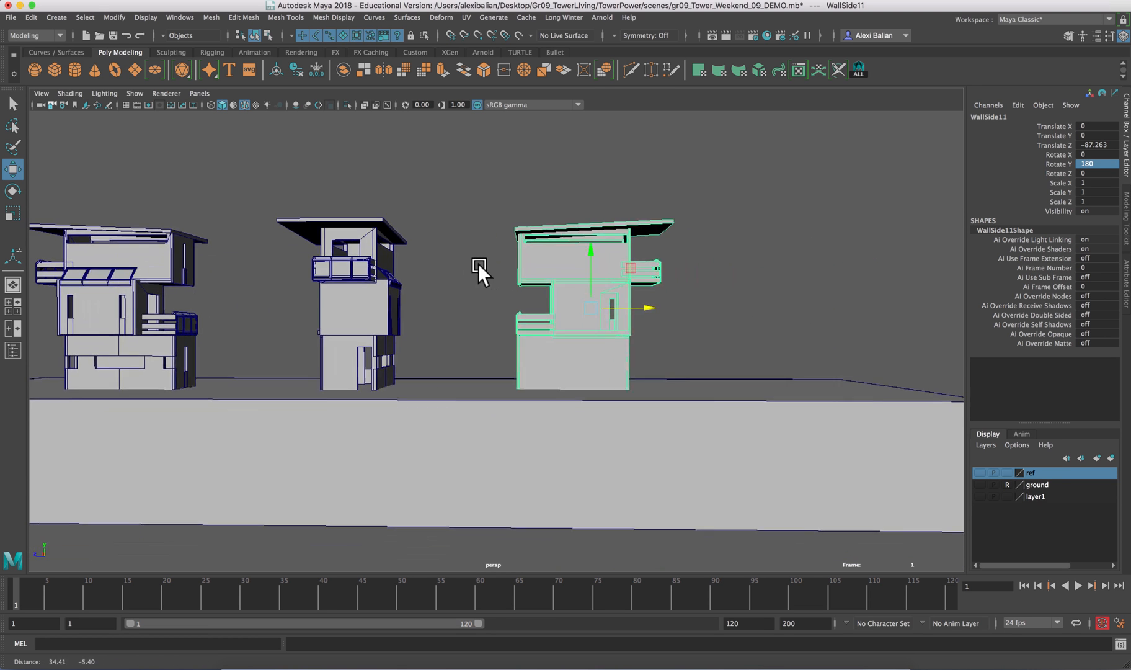
{"action": "right_click_drag", "start_coordinate": [478, 264], "coordinate": [491, 270], "text": "alt"}
{"action": "middle_click_drag", "start_coordinate": [491, 271], "coordinate": [565, 289], "text": "alt"}
{"action": "key", "text": "ctrl+d"}
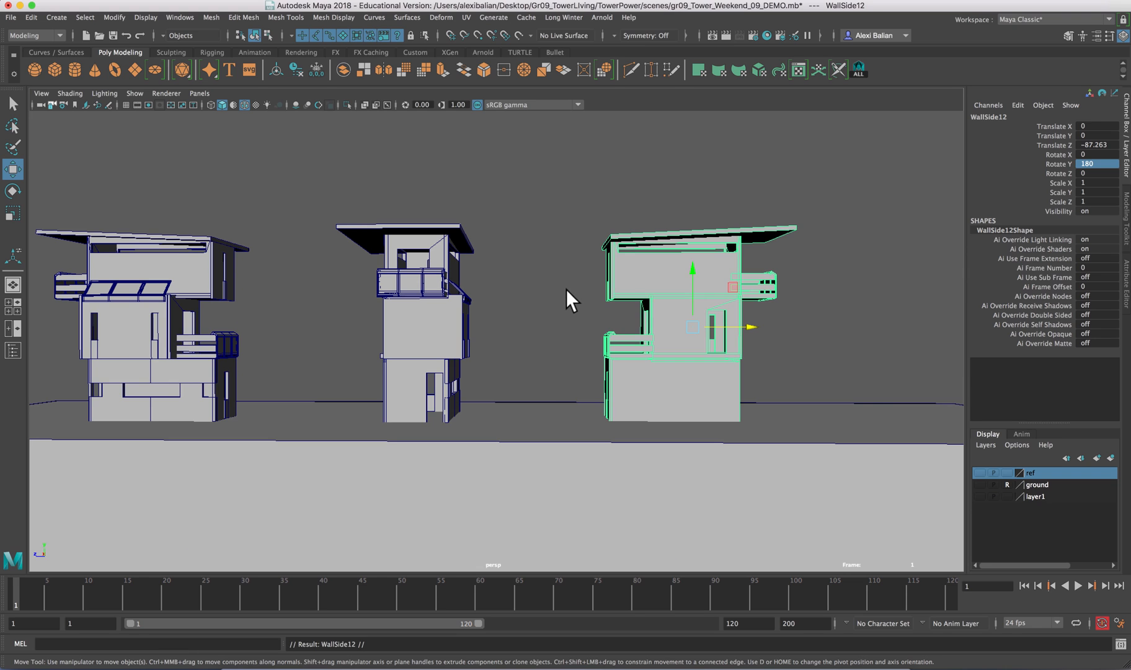
{"action": "left_click_drag", "start_coordinate": [717, 326], "coordinate": [968, 311]}
{"action": "right_click_drag", "start_coordinate": [909, 279], "coordinate": [841, 276], "text": "alt"}
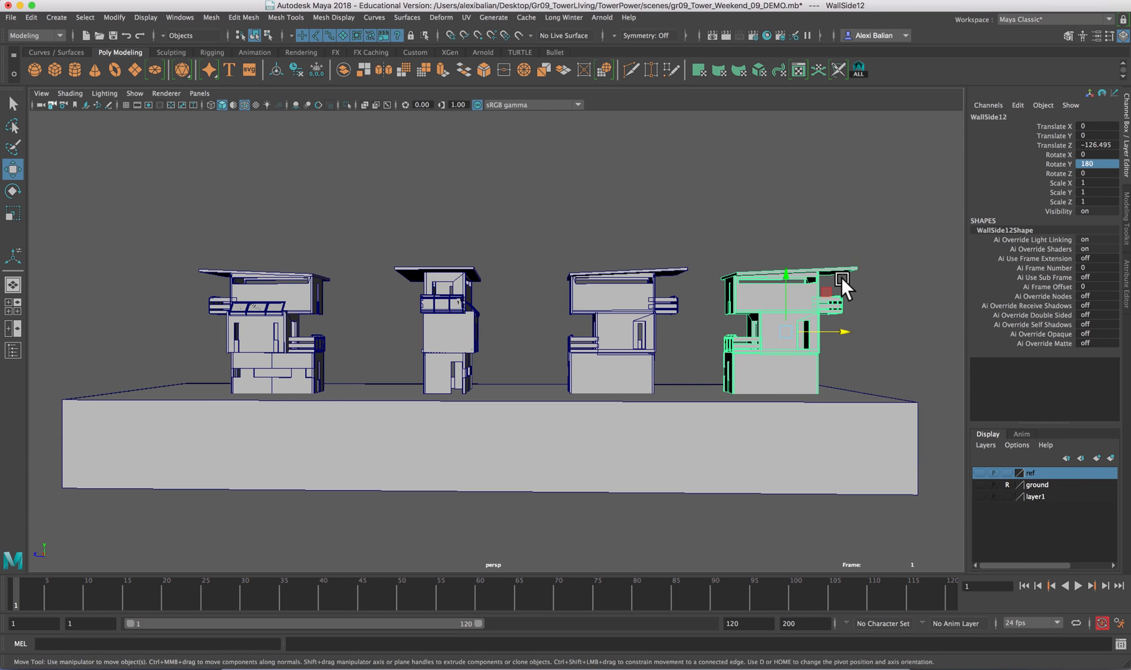
{"action": "key", "text": "ctrl+e"}
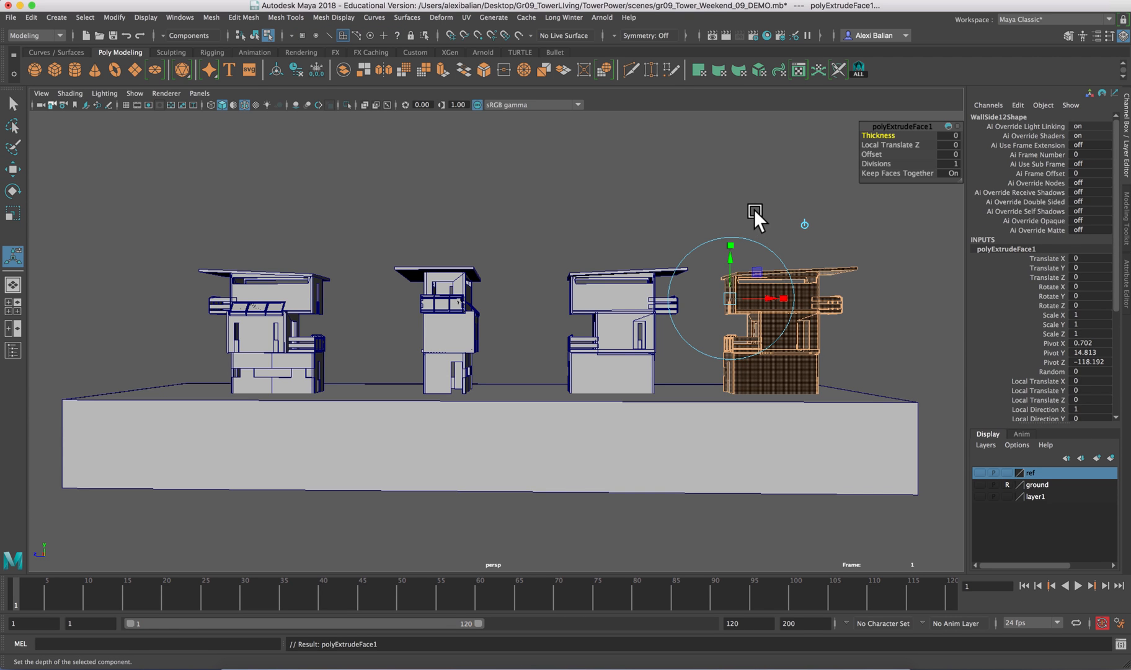
{"action": "key", "text": "w"}
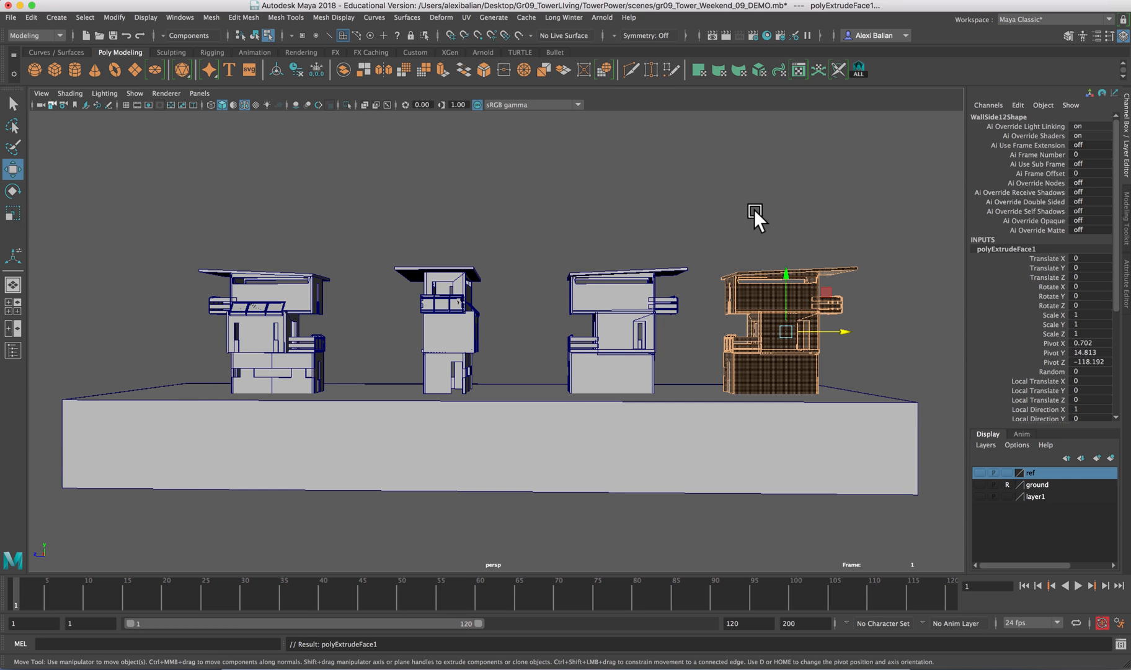
{"action": "key", "text": "ctrl+e"}
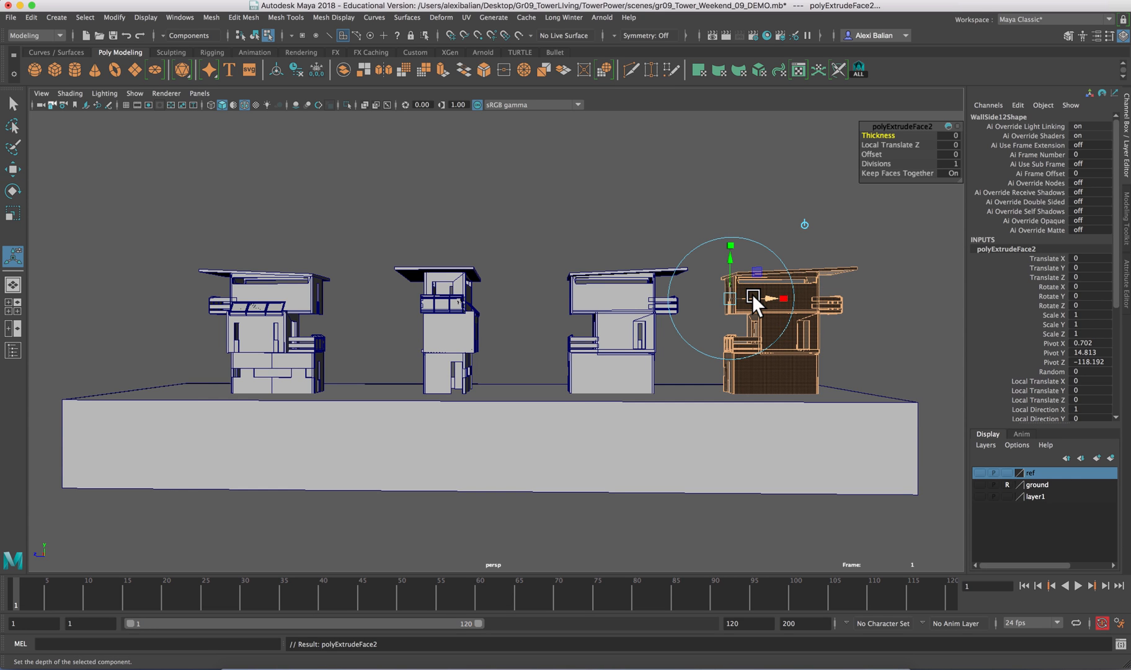
{"action": "key", "text": "e"}
{"action": "left_click_drag", "start_coordinate": [757, 329], "coordinate": [719, 329]}
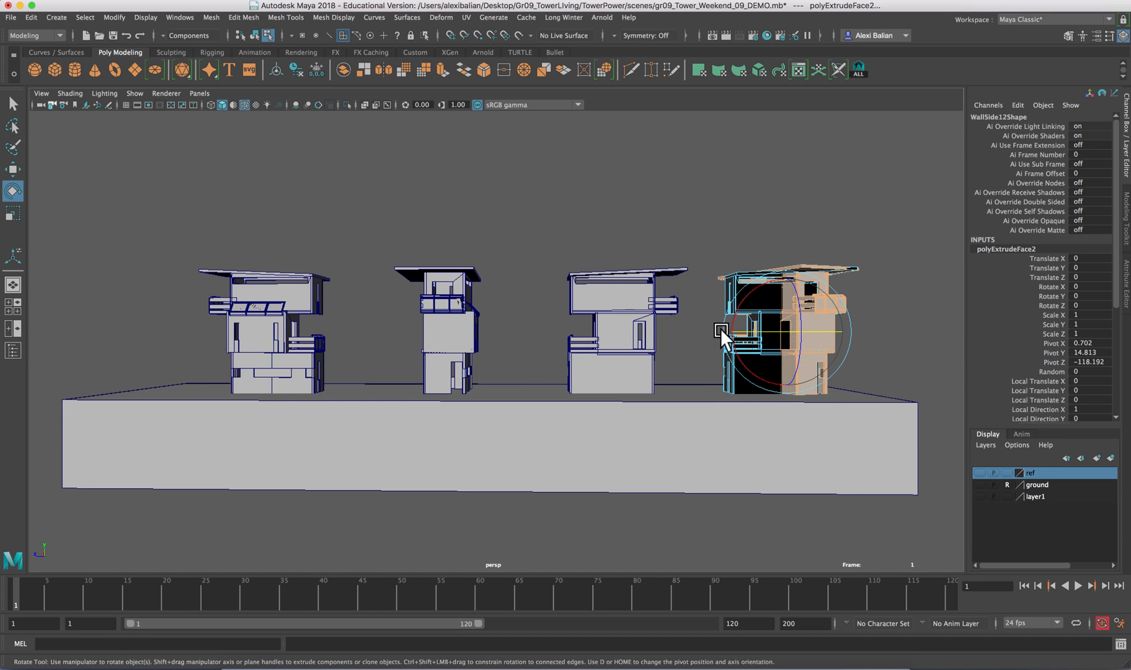
Delete the distorted fourth tower copy, including its leftover faces on the ground.
{"action": "key", "text": "Delete"}
{"action": "left_click", "coordinate": [762, 295]}
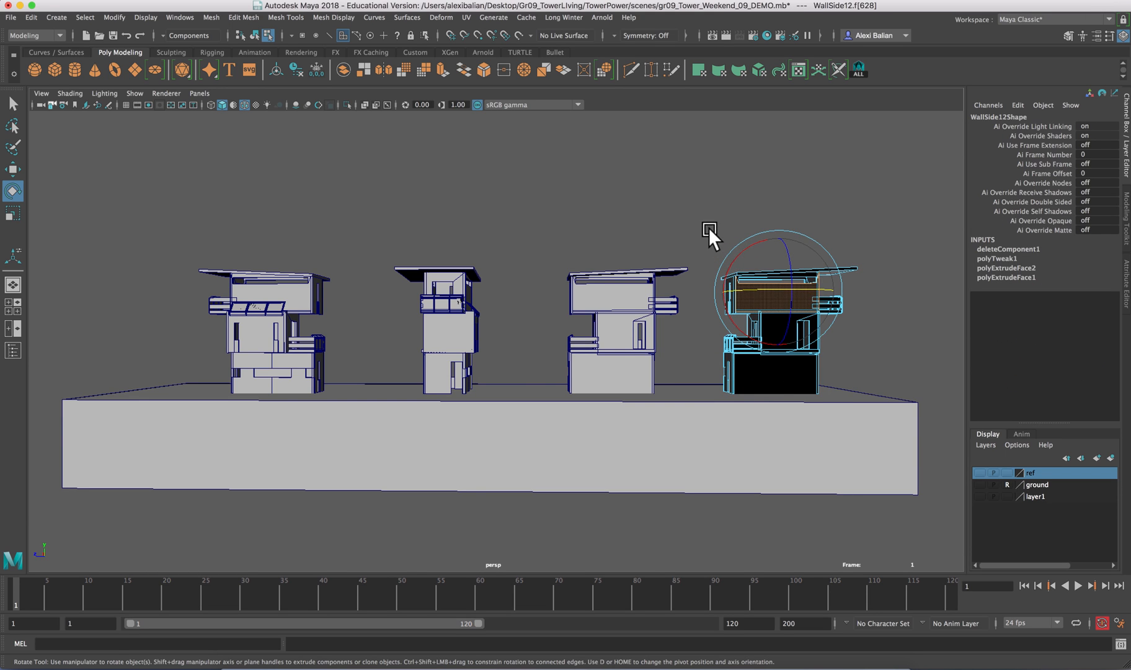
{"action": "left_click_drag", "start_coordinate": [709, 221], "coordinate": [842, 377]}
{"action": "key", "text": "Delete"}
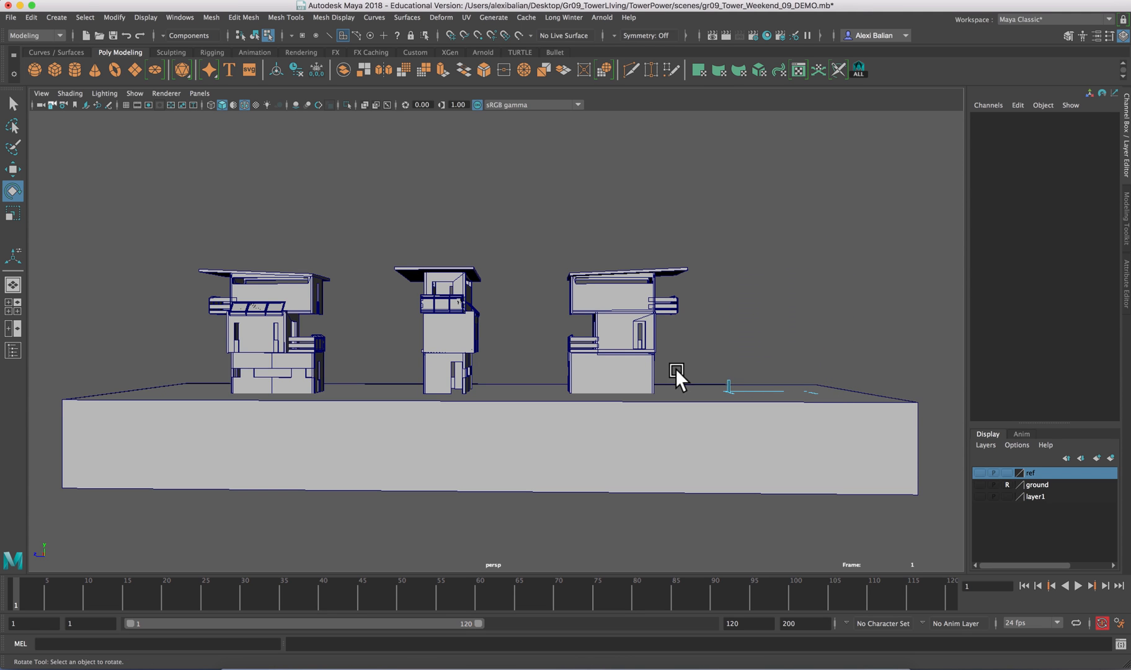
{"action": "left_click", "coordinate": [731, 373]}
{"action": "scroll", "coordinate": [731, 366], "scroll_direction": "up", "scroll_amount": 5}
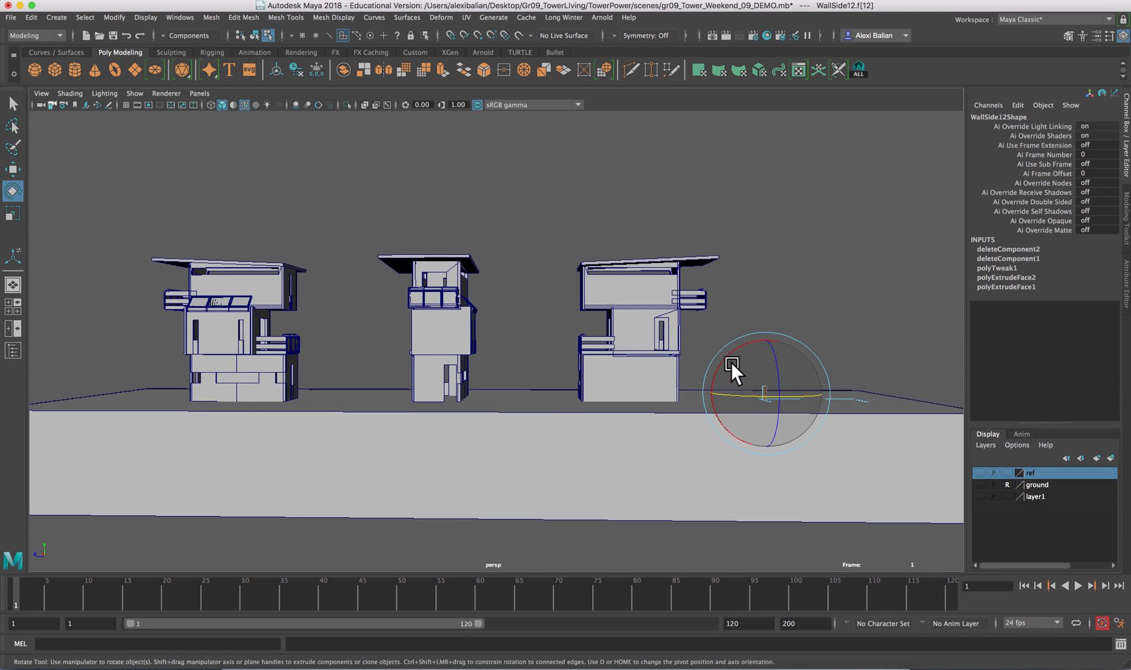
{"action": "middle_click_drag", "start_coordinate": [751, 344], "coordinate": [423, 264], "text": "alt"}
{"action": "left_click_drag", "start_coordinate": [423, 265], "coordinate": [468, 318], "text": "alt"}
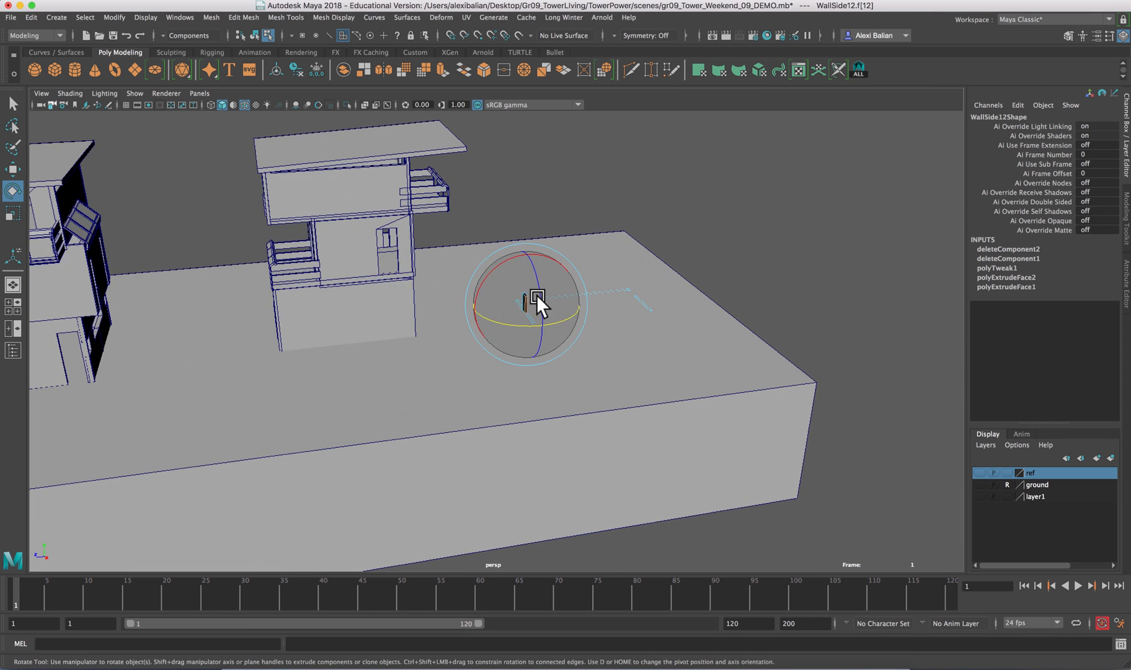
{"action": "scroll", "coordinate": [578, 300], "scroll_direction": "up", "scroll_amount": 6}
{"action": "right_click_drag", "start_coordinate": [561, 251], "coordinate": [591, 227]}
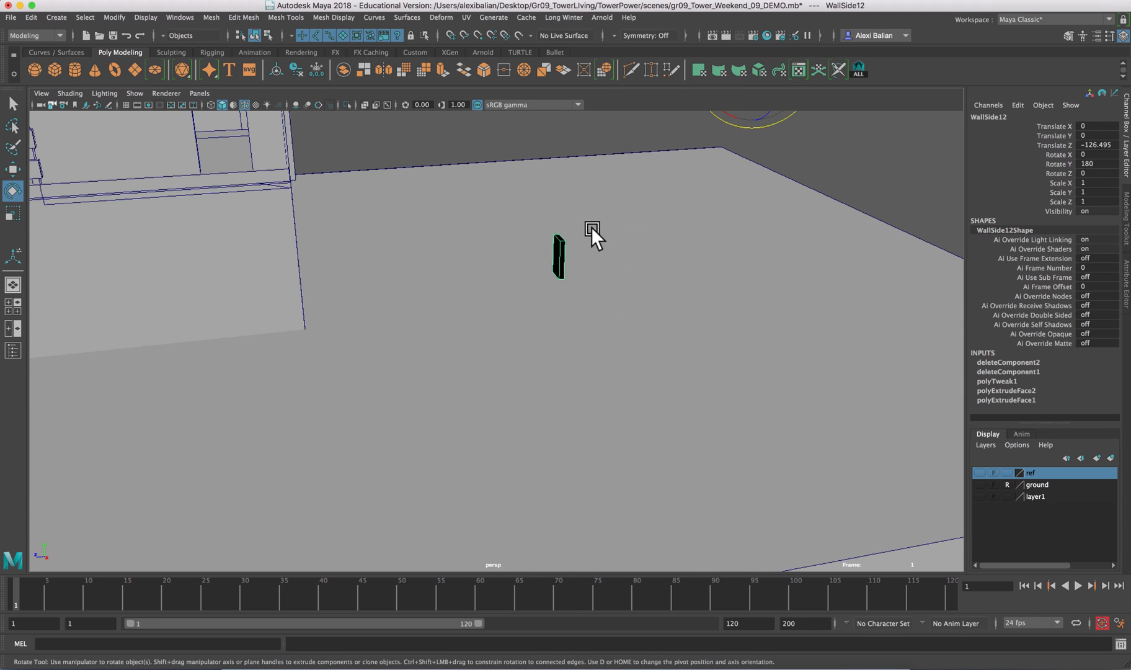
{"action": "left_click", "coordinate": [560, 254]}
Duplicate the third tower, move the copy along Z to about -125.101 and set its Y rotation to 270.
{"action": "left_click", "coordinate": [251, 236]}
{"action": "scroll", "coordinate": [452, 274], "scroll_direction": "down", "scroll_amount": 4}
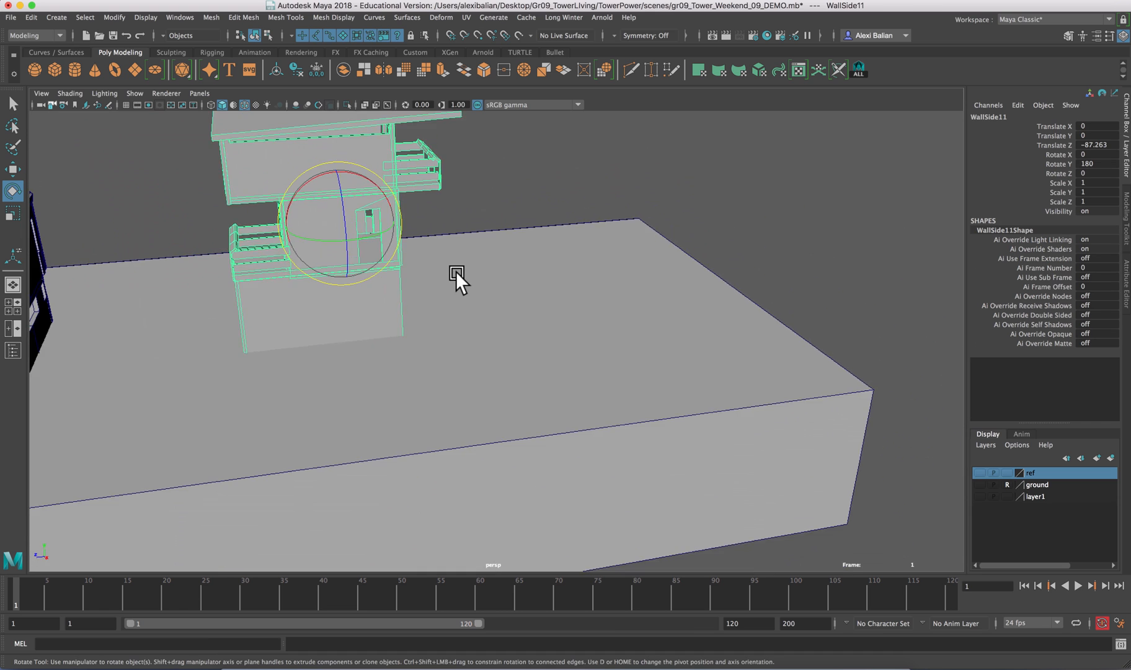
{"action": "mouse_move", "coordinate": [456, 271]}
{"action": "left_mouse_down", "text": "alt"}
{"action": "mouse_move", "coordinate": [406, 277]}
{"action": "mouse_move", "coordinate": [442, 270]}
{"action": "left_mouse_up", "text": "alt"}
{"action": "key", "text": "w"}
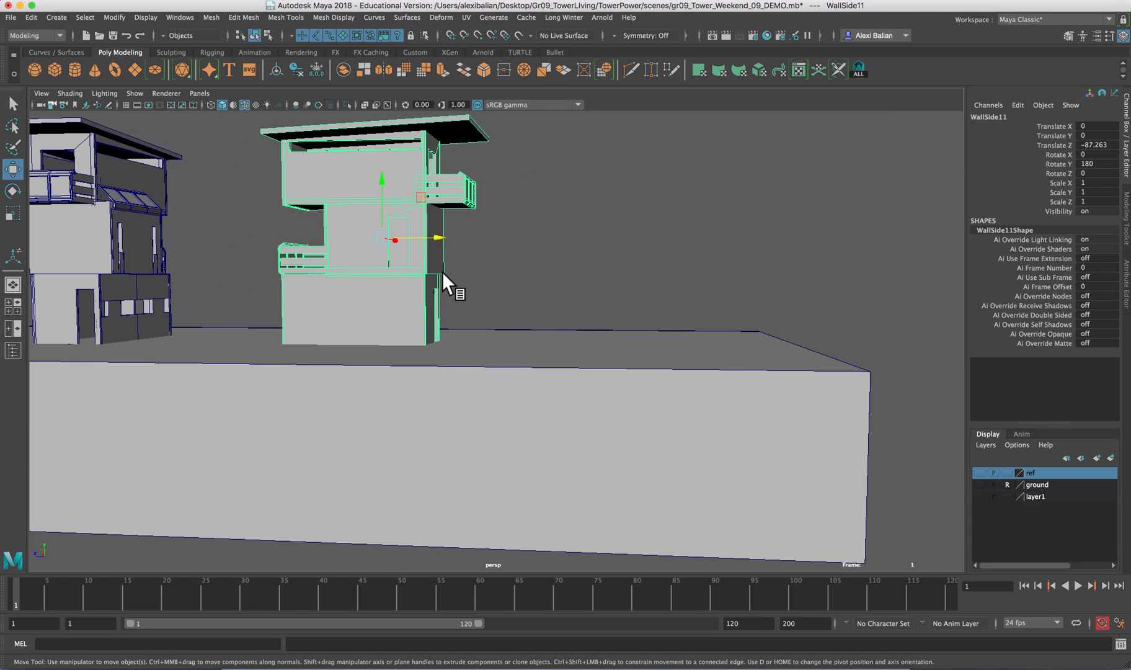
{"action": "key", "text": "ctrl+d"}
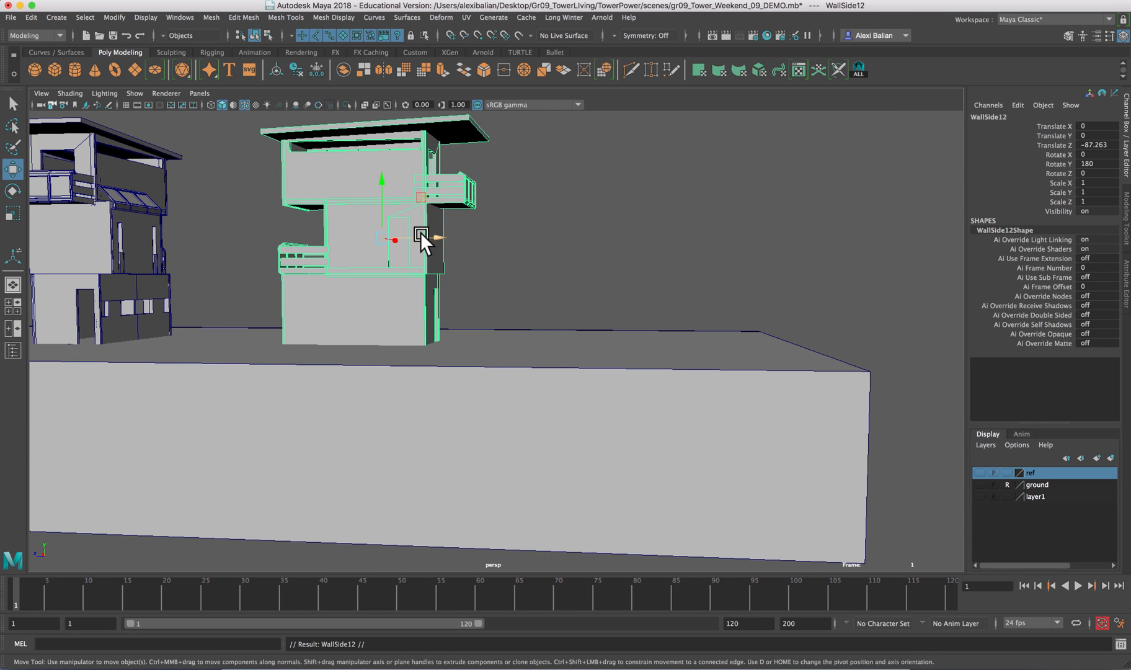
{"action": "left_click_drag", "start_coordinate": [421, 231], "coordinate": [702, 245]}
{"action": "key", "text": "e"}
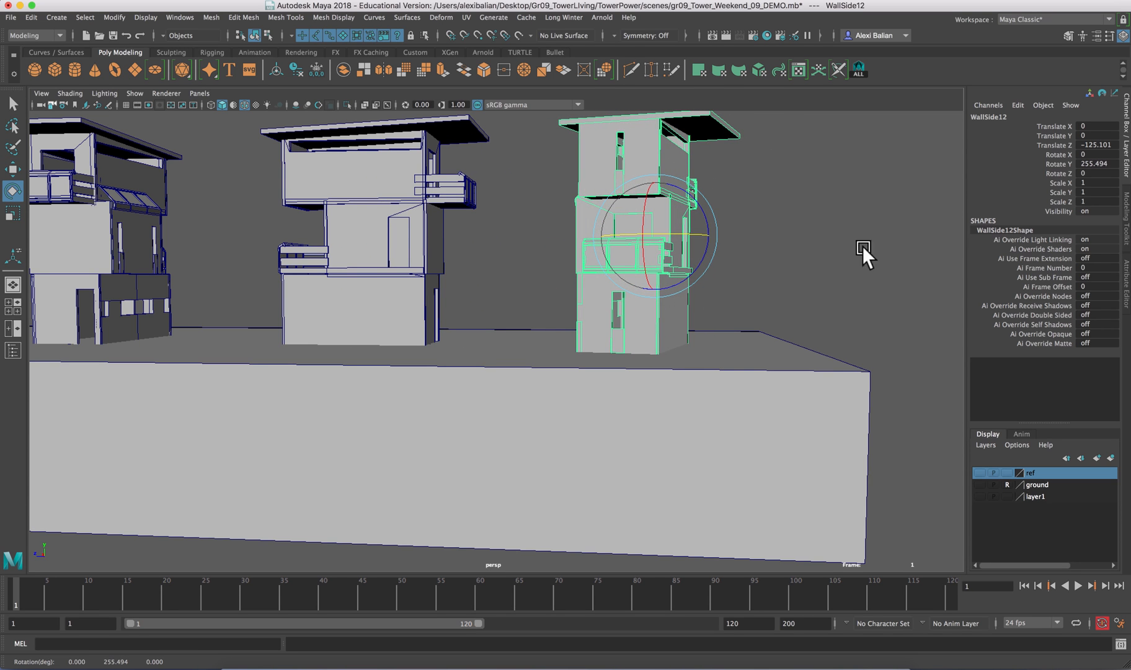
{"action": "left_click", "coordinate": [1096, 163]}
{"action": "type", "text": "270"}
{"action": "key", "text": "Return"}
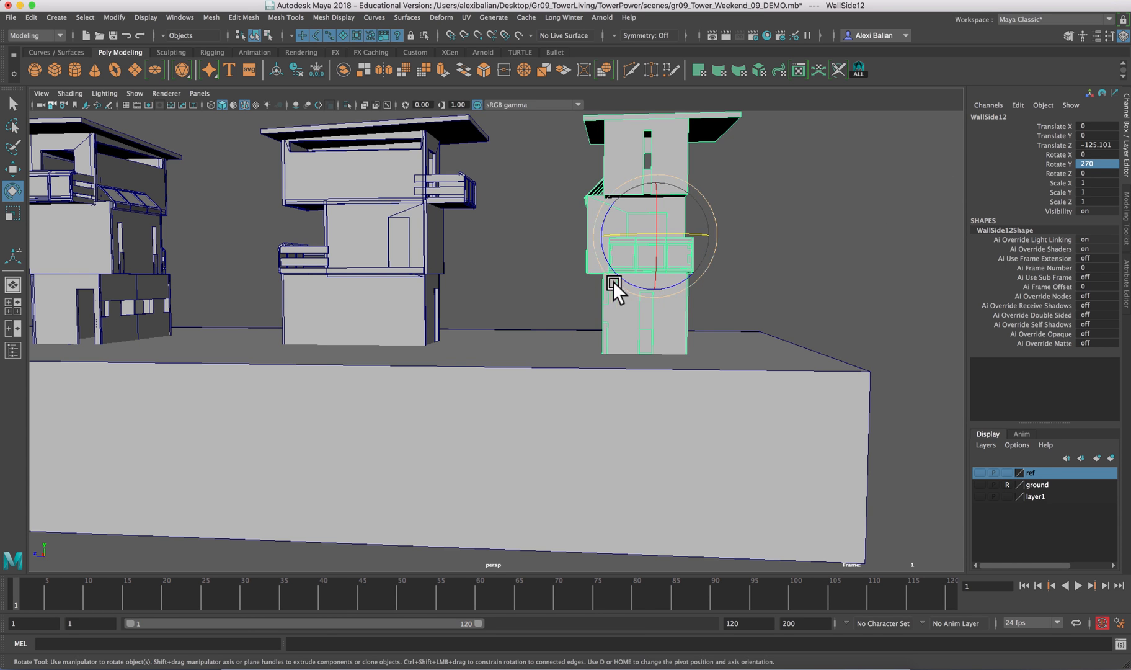
Examine the spacing and orientation of the four towers on the ground block from several perspective angles.
{"action": "scroll", "coordinate": [598, 272], "scroll_direction": "down", "scroll_amount": 5}
{"action": "middle_click_drag", "start_coordinate": [536, 276], "coordinate": [537, 276], "text": "alt"}
{"action": "left_click_drag", "start_coordinate": [537, 276], "coordinate": [618, 290], "text": "alt"}
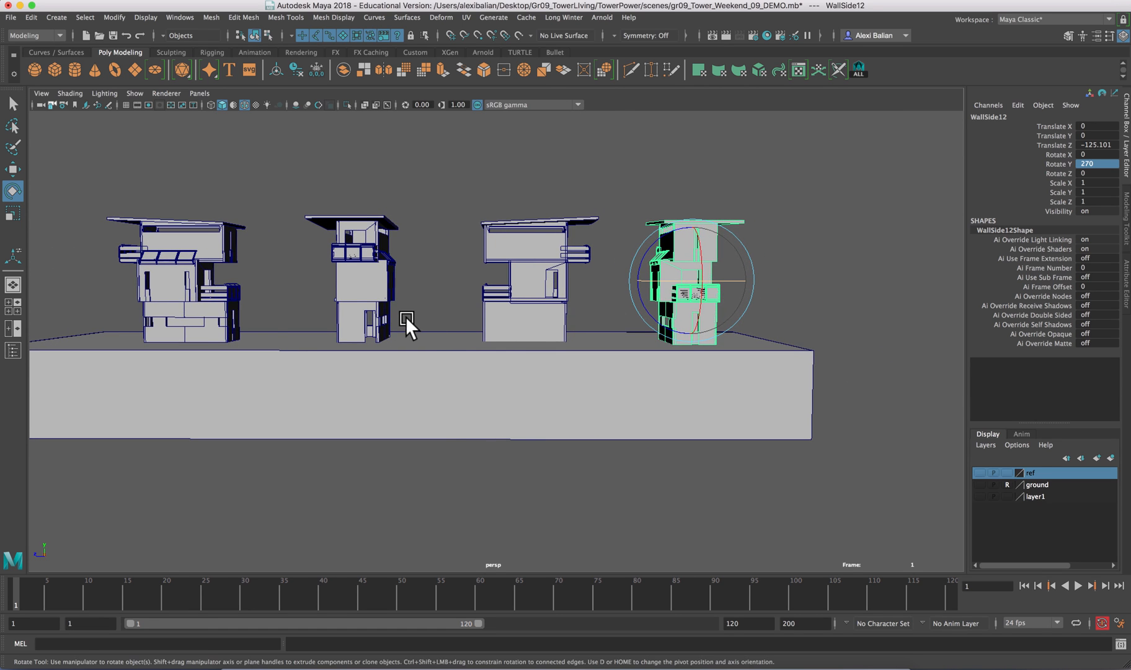
{"action": "left_click_drag", "start_coordinate": [405, 317], "coordinate": [498, 335], "text": "alt"}
{"action": "left_click", "coordinate": [478, 386]}
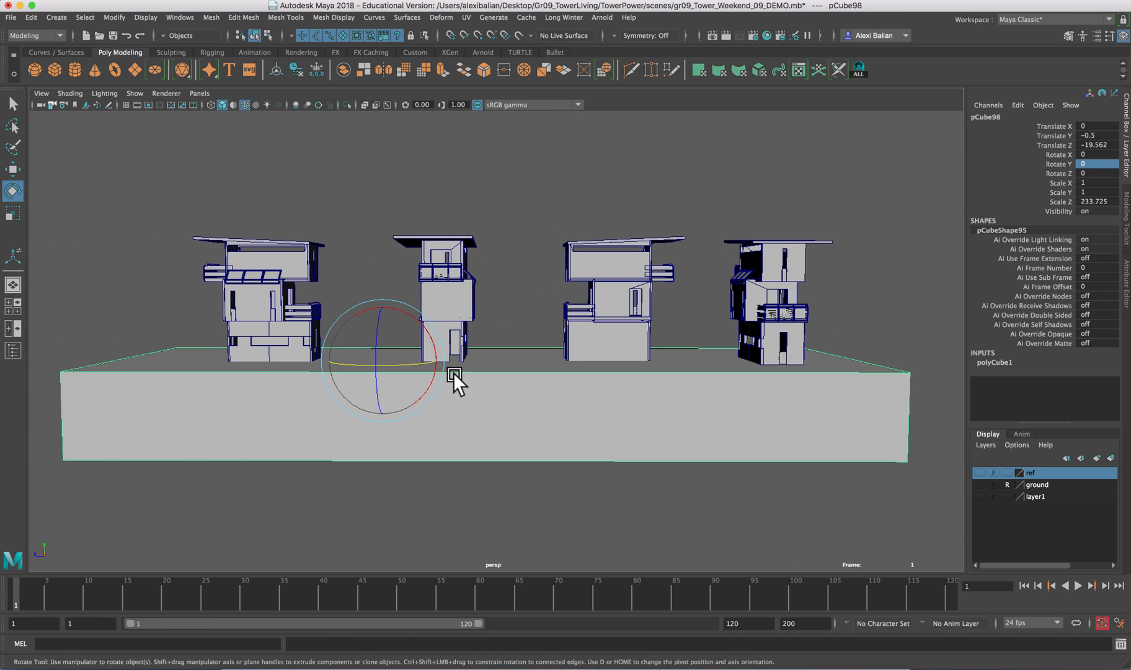
{"action": "left_click_drag", "start_coordinate": [453, 372], "coordinate": [418, 363], "text": "alt"}
{"action": "scroll", "coordinate": [460, 292], "scroll_direction": "up", "scroll_amount": 5}
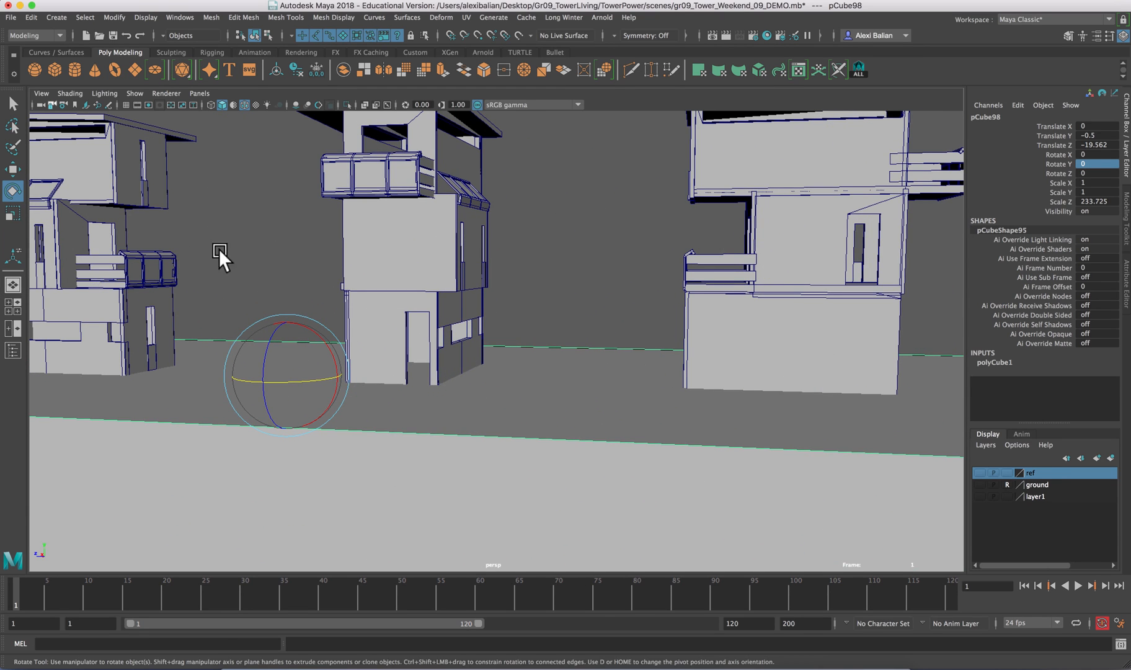
{"action": "scroll", "coordinate": [480, 298], "scroll_direction": "down", "scroll_amount": 10}
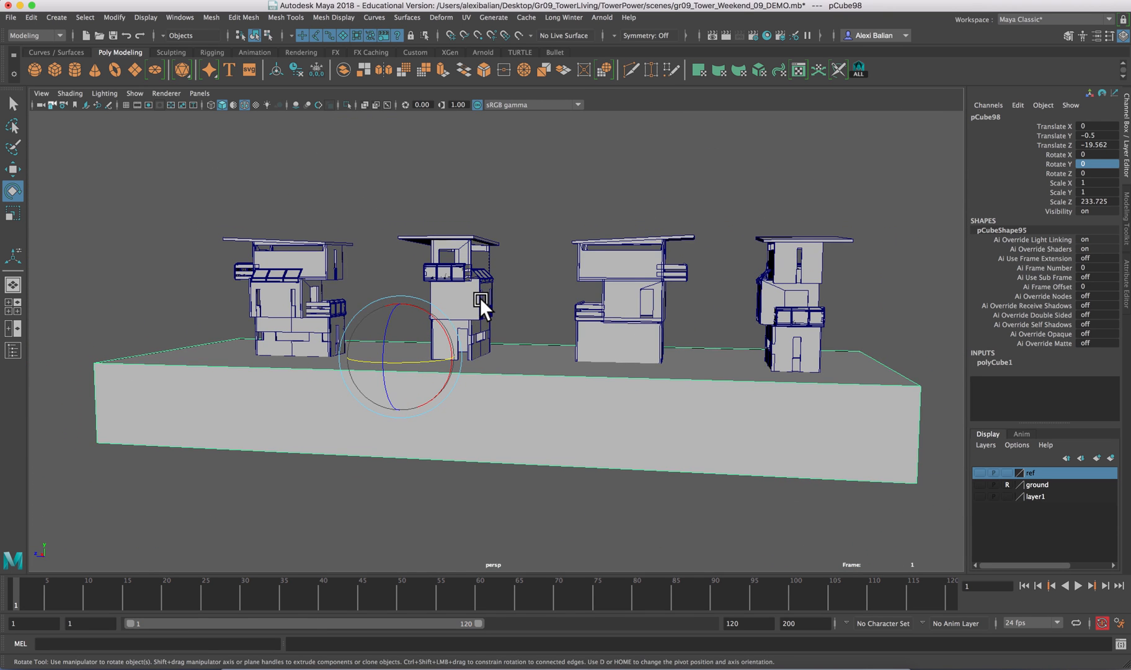
{"action": "left_click_drag", "start_coordinate": [480, 298], "coordinate": [472, 308], "text": "alt"}
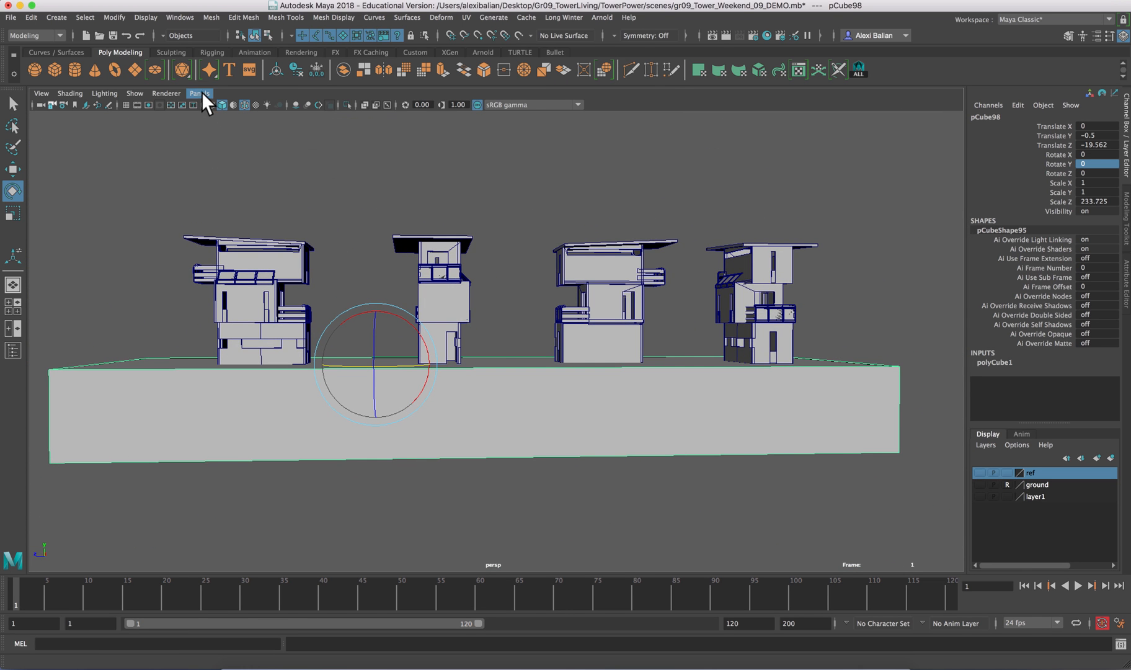
Check the towers in the front orthographic view, and switch the viewport to the left orthographic view.
{"action": "key", "text": "space"}
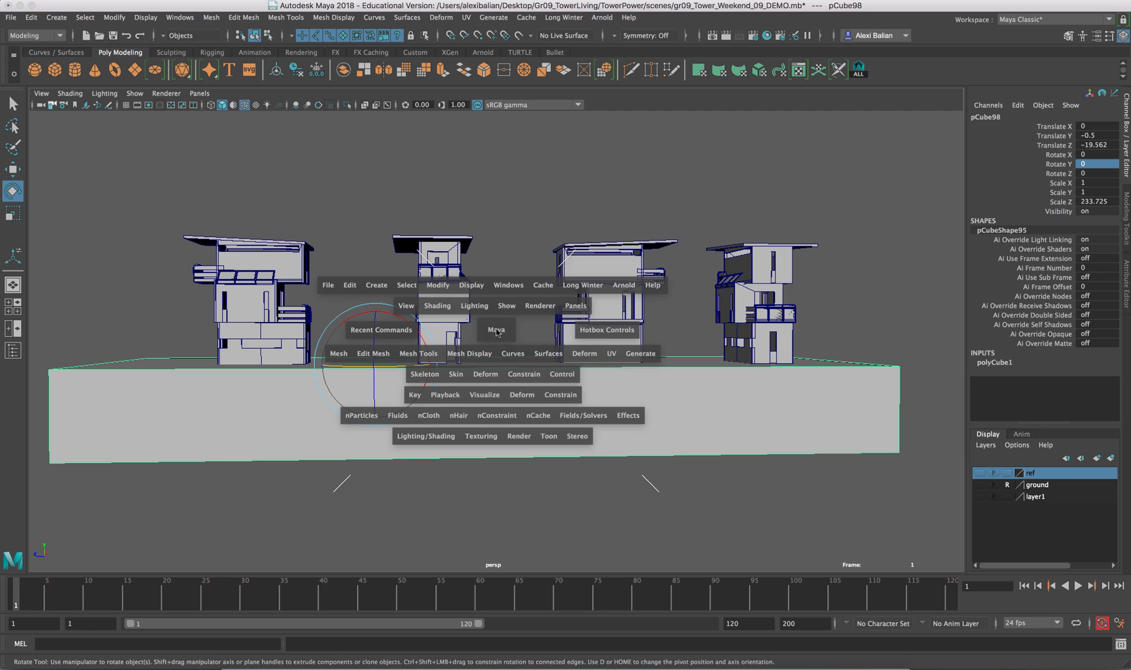
{"action": "left_click_drag", "start_coordinate": [495, 327], "coordinate": [494, 356]}
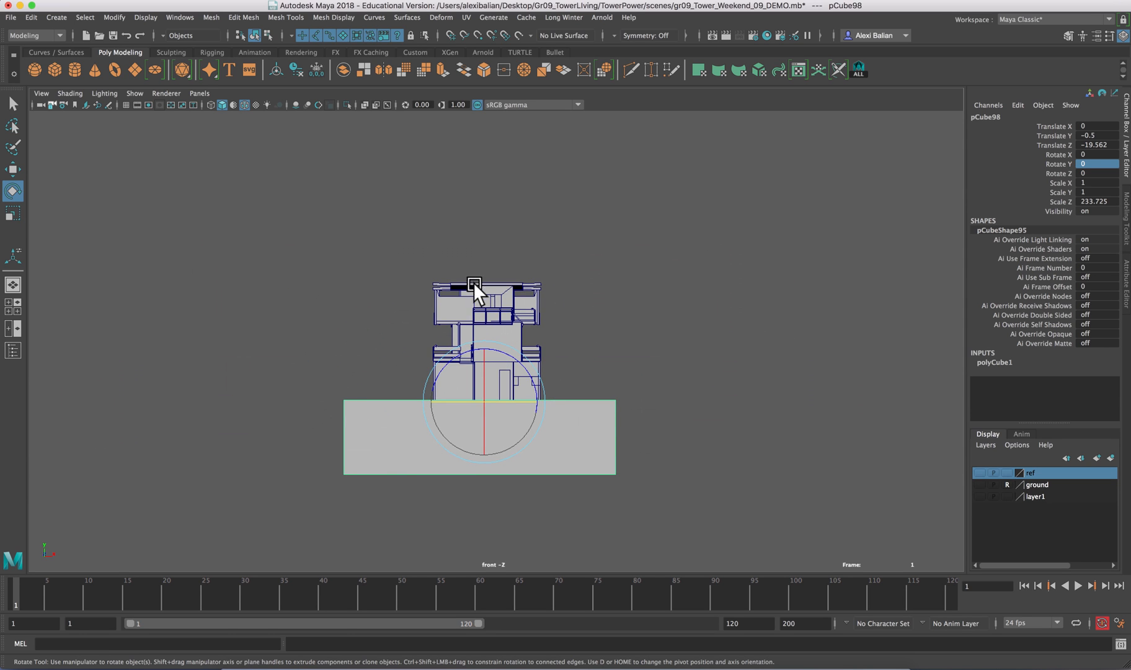
{"action": "scroll", "coordinate": [473, 277], "scroll_direction": "up", "scroll_amount": 5}
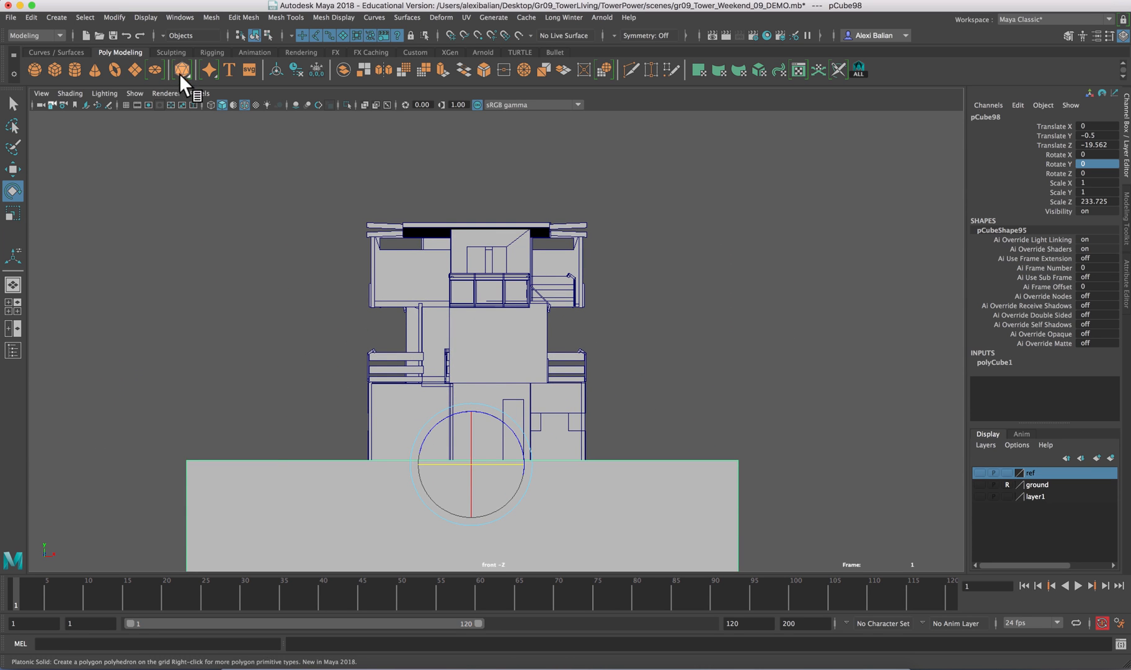
{"action": "left_click", "coordinate": [196, 93]}
{"action": "mouse_move", "coordinate": [224, 133]}
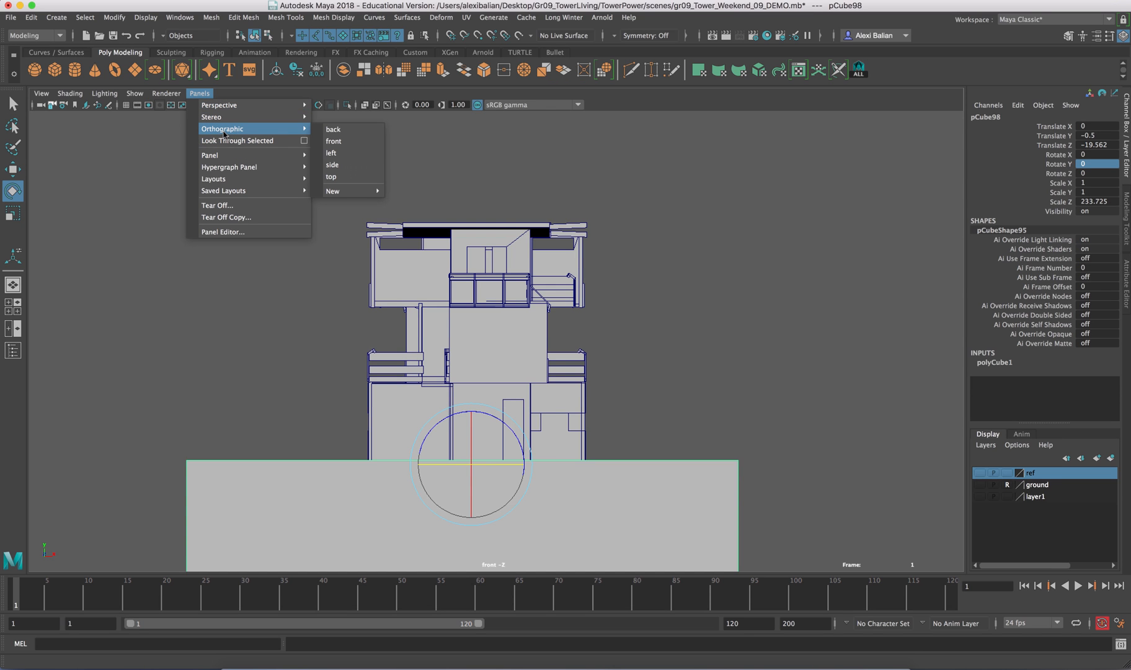
{"action": "left_click", "coordinate": [332, 152]}
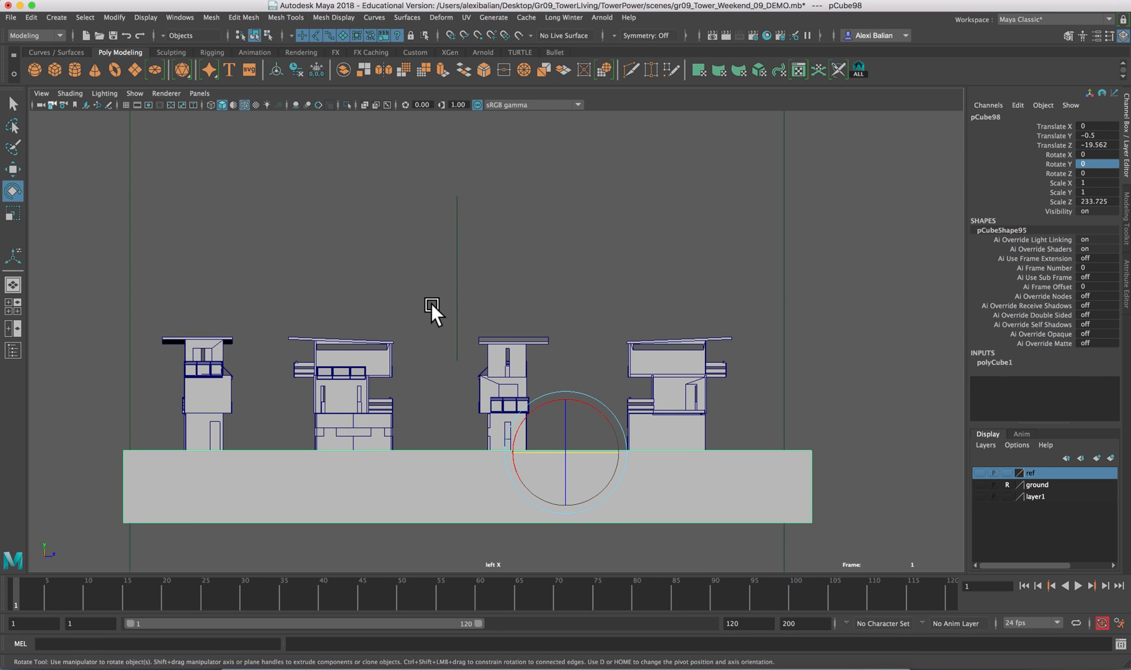
{"action": "scroll", "coordinate": [430, 301], "scroll_direction": "up", "scroll_amount": 3}
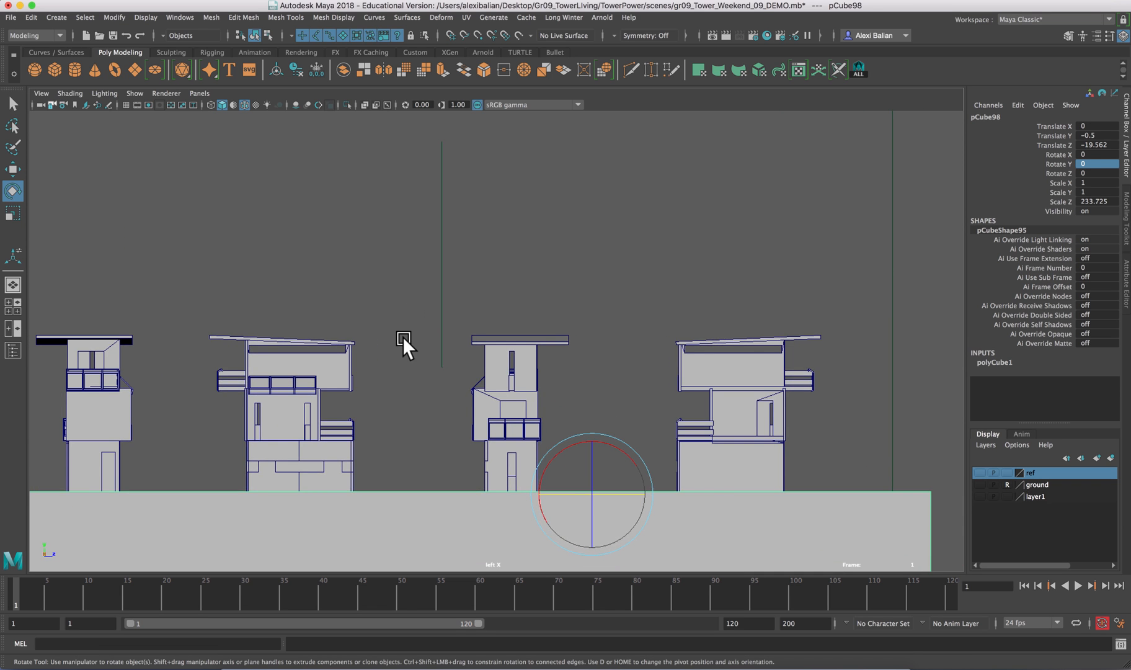
Frame the four towers in the left orthographic view and limit the viewport display to polygons only.
{"action": "middle_click_drag", "start_coordinate": [402, 336], "coordinate": [477, 223], "text": "alt"}
{"action": "scroll", "coordinate": [476, 223], "scroll_direction": "down", "scroll_amount": 1}
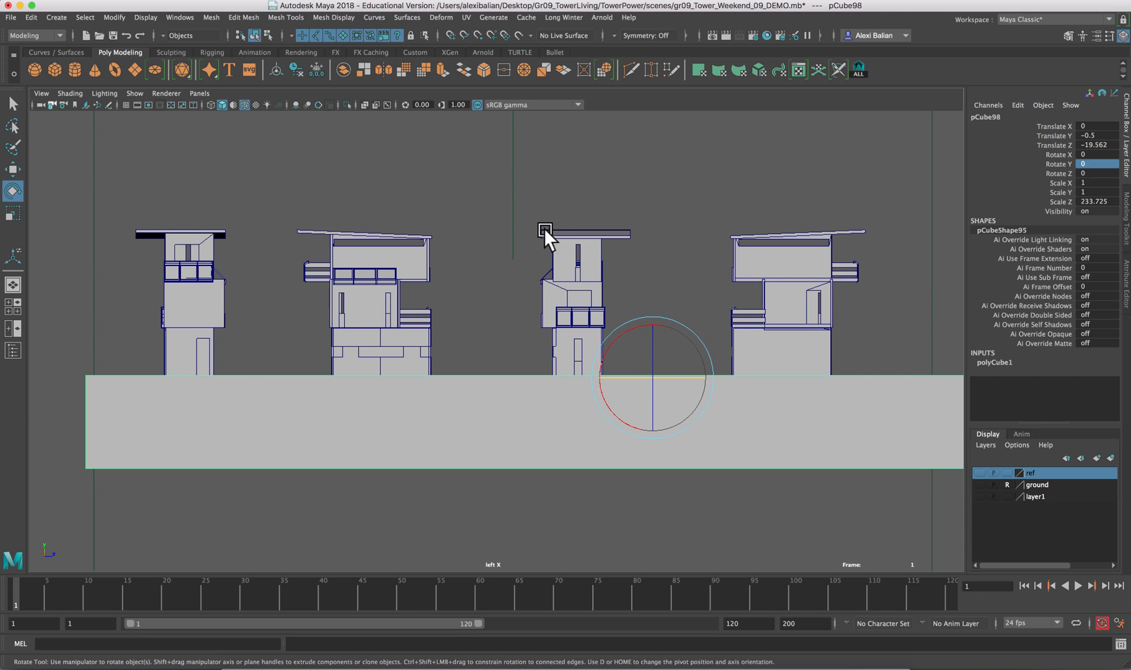
{"action": "left_click", "coordinate": [136, 91]}
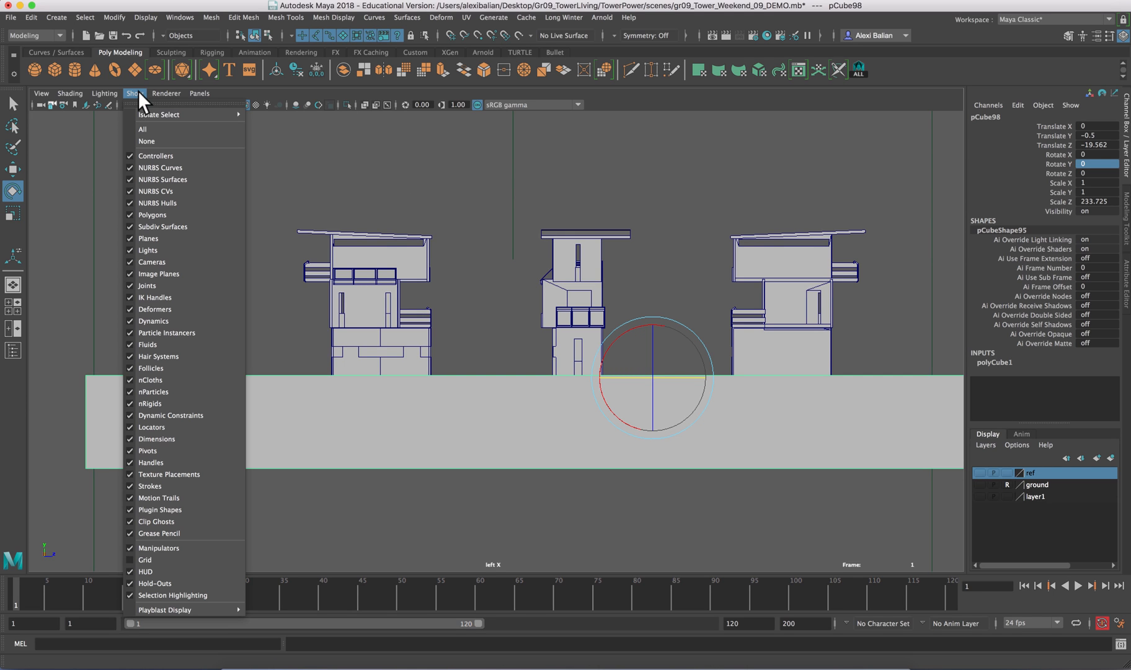
{"action": "left_click", "coordinate": [147, 141]}
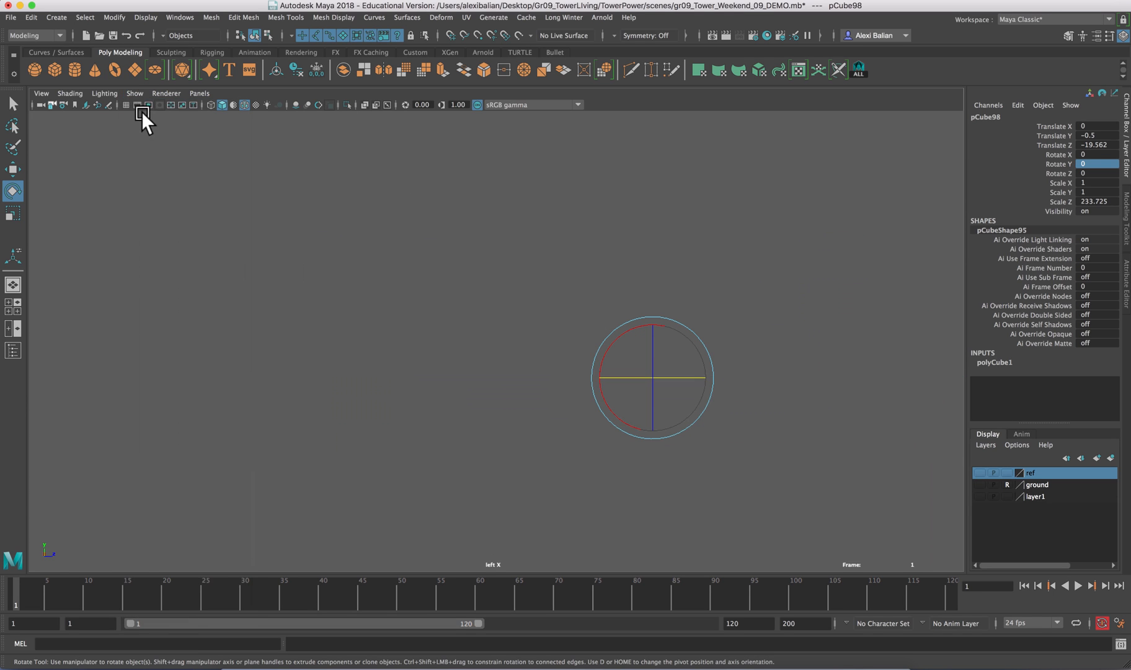
{"action": "left_click", "coordinate": [136, 93]}
{"action": "left_click", "coordinate": [172, 216]}
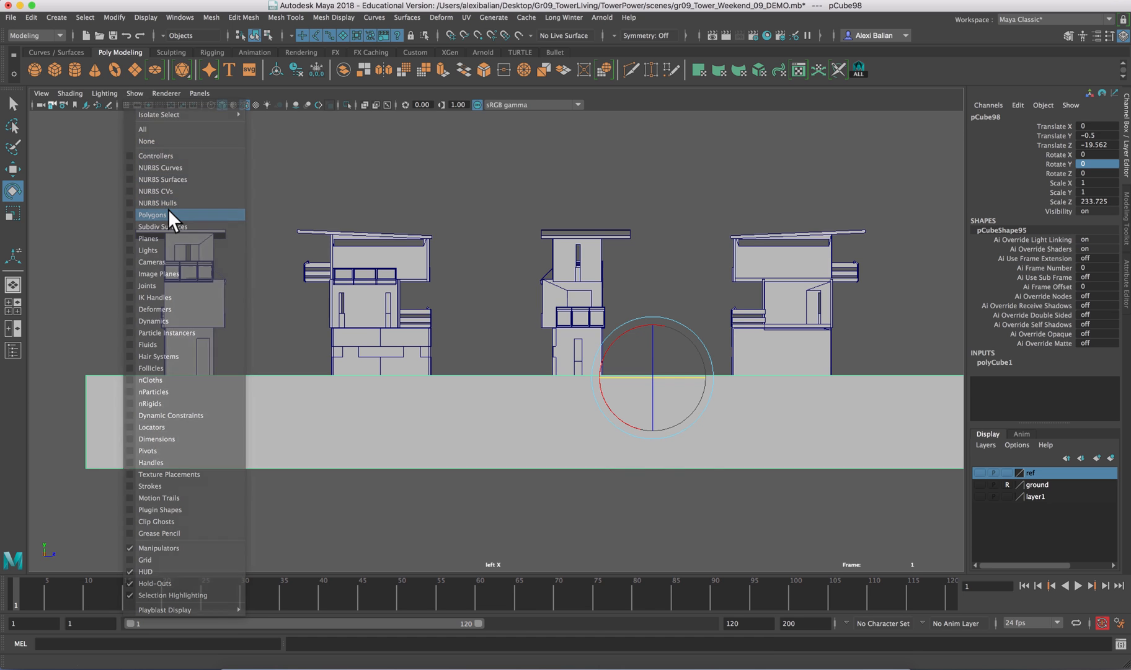
{"action": "left_click", "coordinate": [167, 149]}
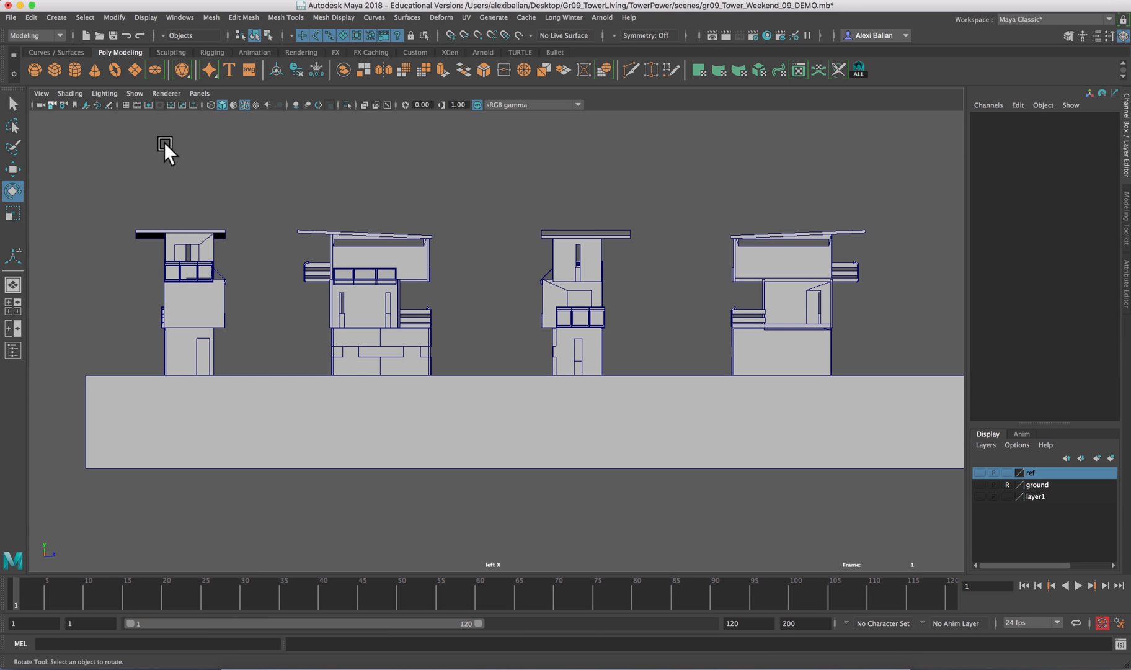
Test-render the left view, switching the renderer from Maya Hardware 2.0 to Arnold Renderer, and close the render window.
{"action": "left_click", "coordinate": [726, 36]}
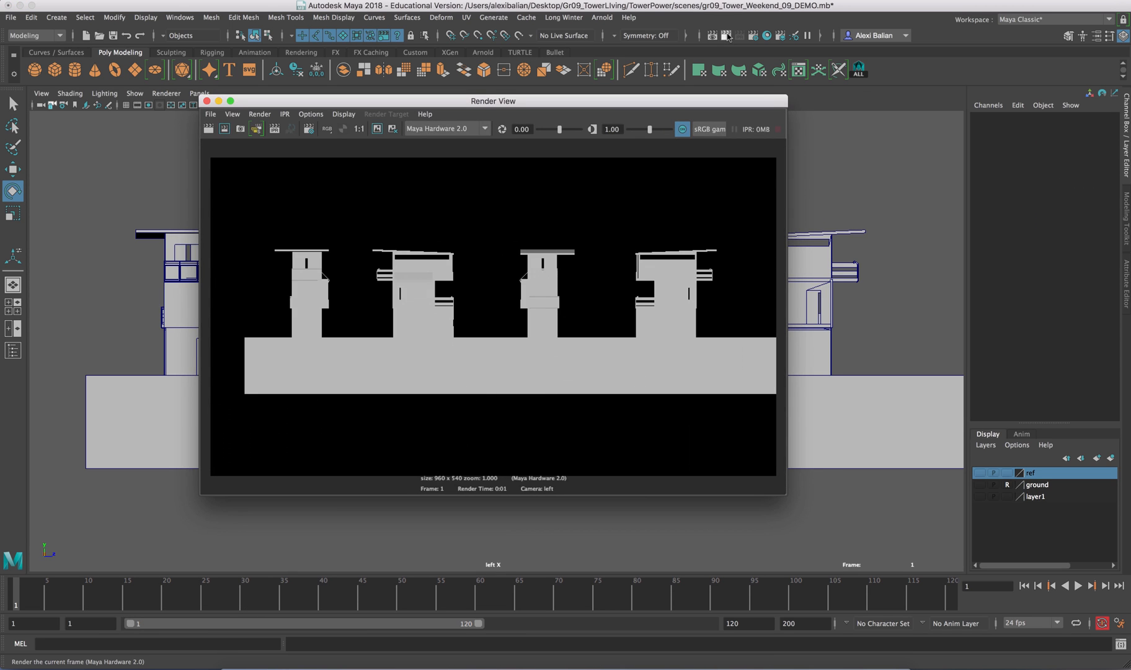
{"action": "left_click", "coordinate": [438, 130]}
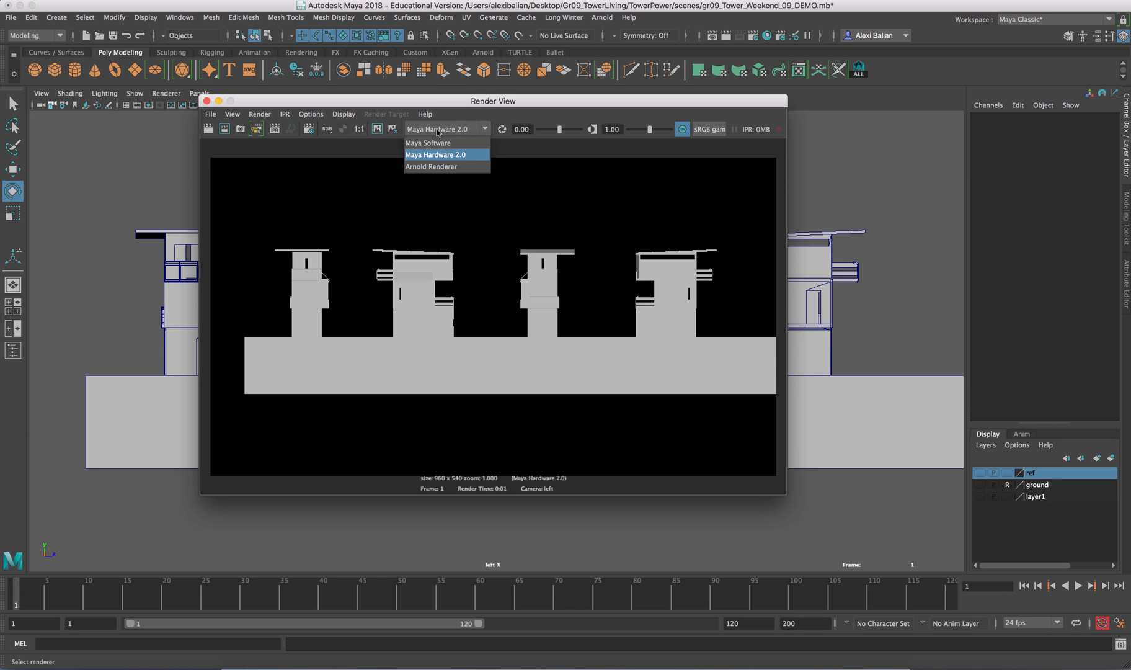
{"action": "left_click", "coordinate": [439, 166]}
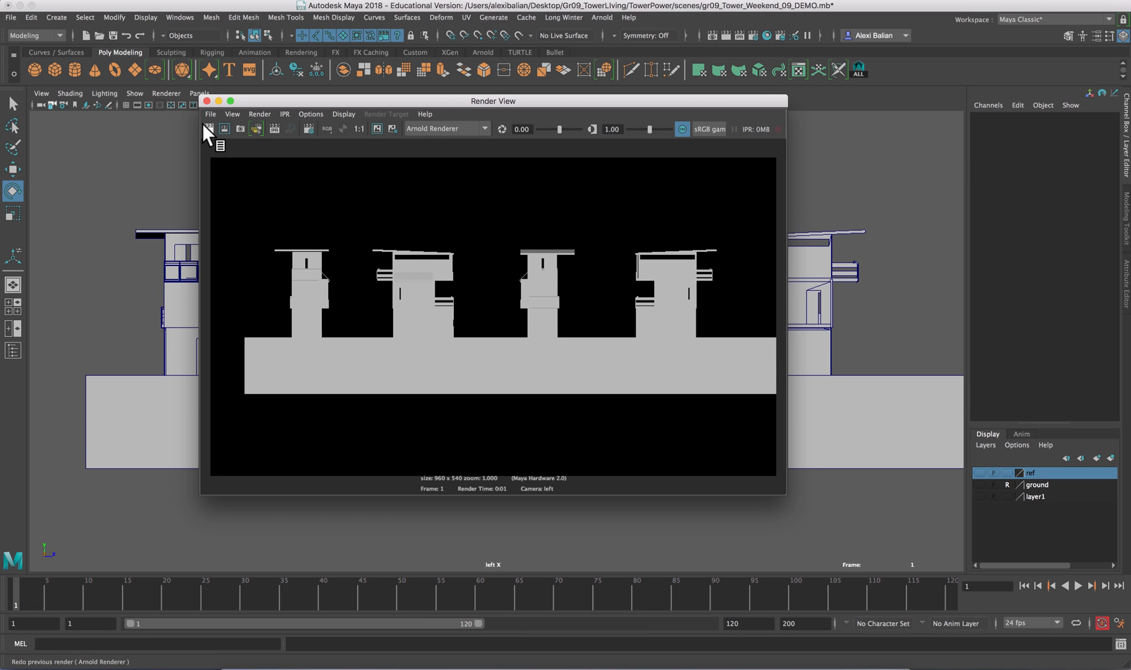
{"action": "left_click", "coordinate": [203, 124]}
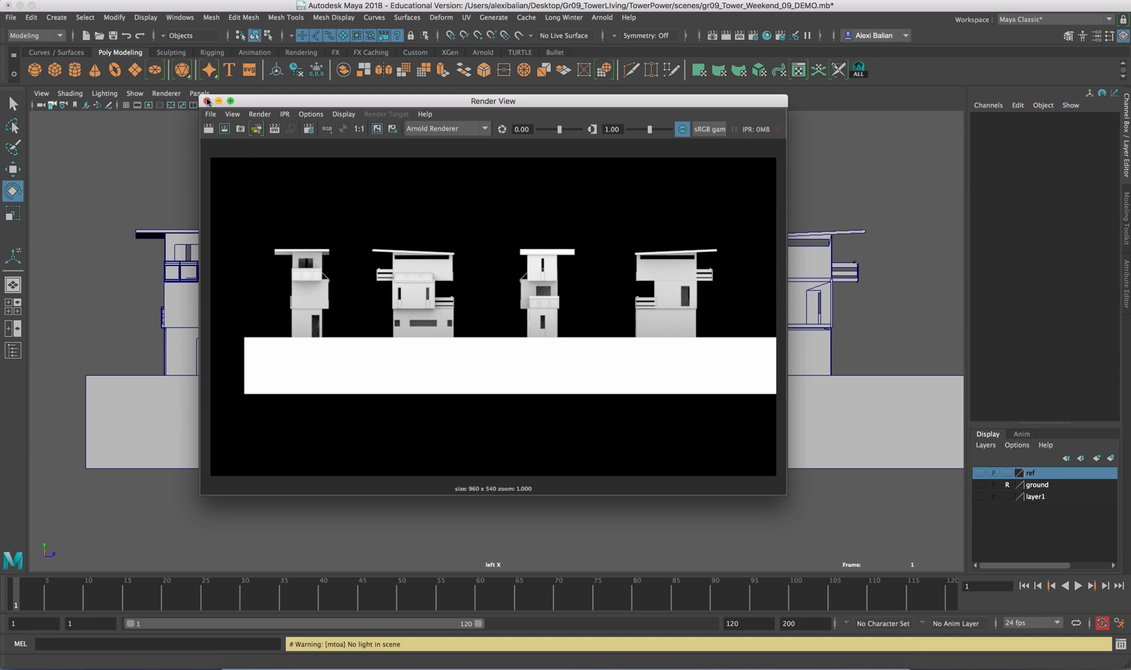
{"action": "left_click", "coordinate": [206, 101]}
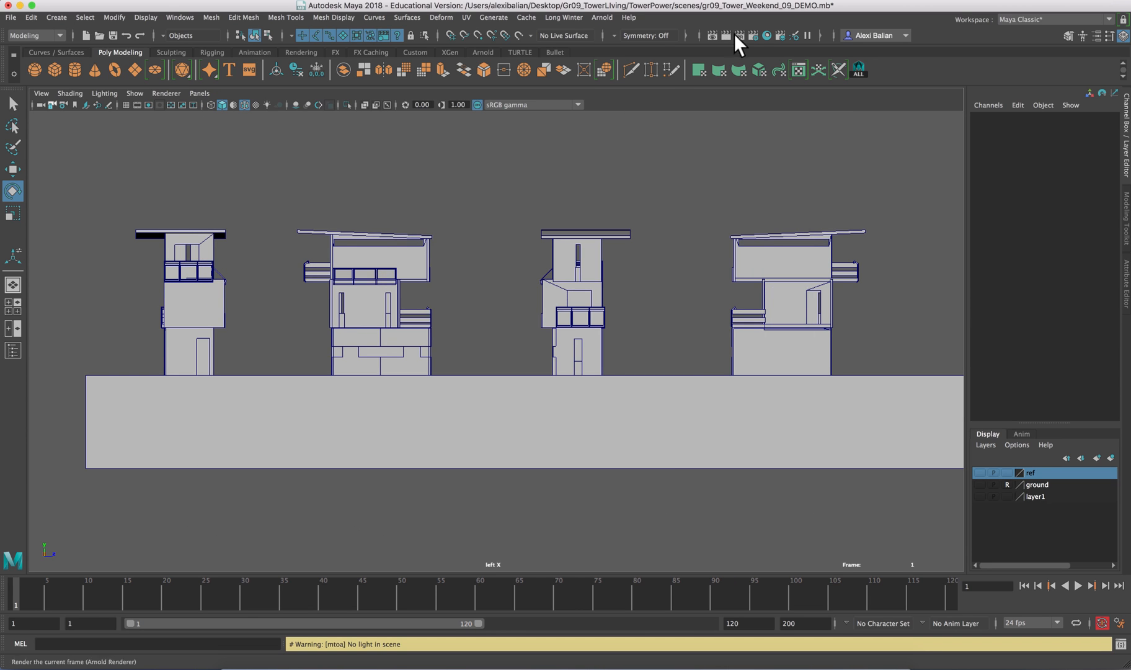
Set the render output format to jpeg and the image size to the HD_1080 preset in the render settings.
{"action": "left_click", "coordinate": [753, 34]}
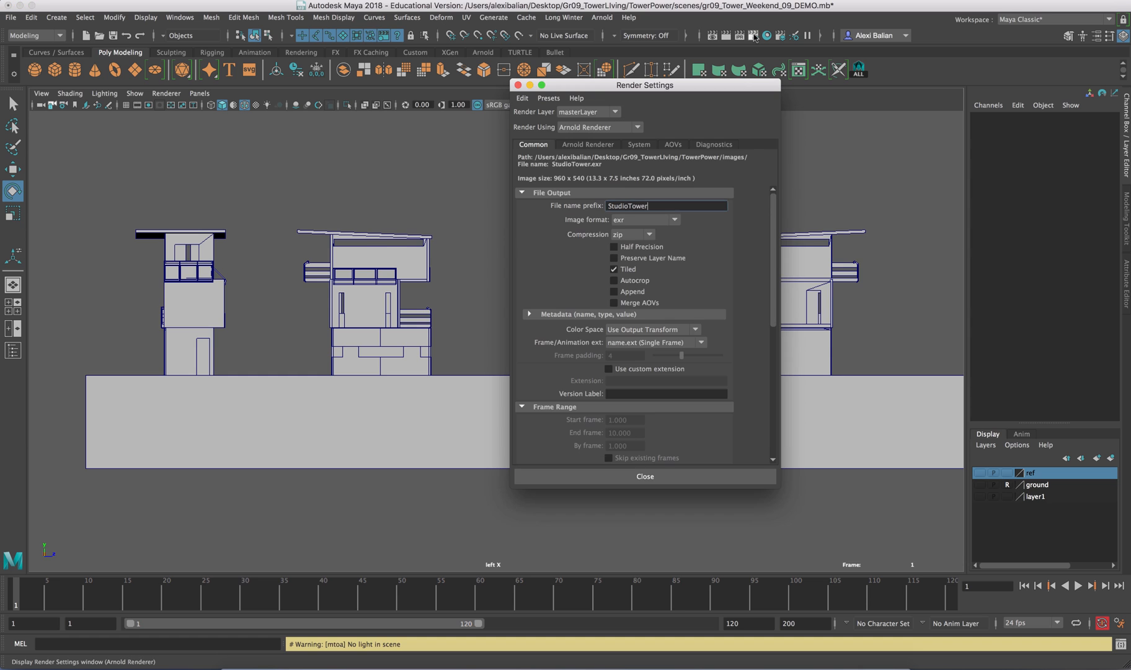
{"action": "left_click", "coordinate": [633, 220]}
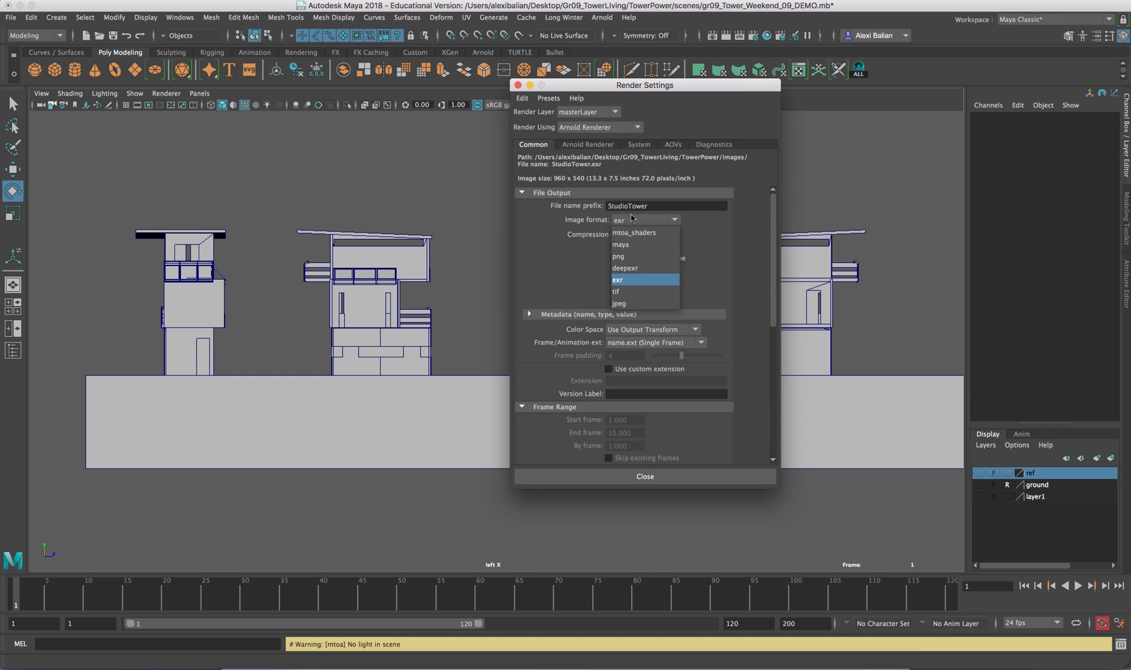
{"action": "left_click", "coordinate": [620, 302]}
{"action": "scroll", "coordinate": [652, 251], "scroll_direction": "down", "scroll_amount": 5}
{"action": "scroll", "coordinate": [650, 251], "scroll_direction": "down", "scroll_amount": 3}
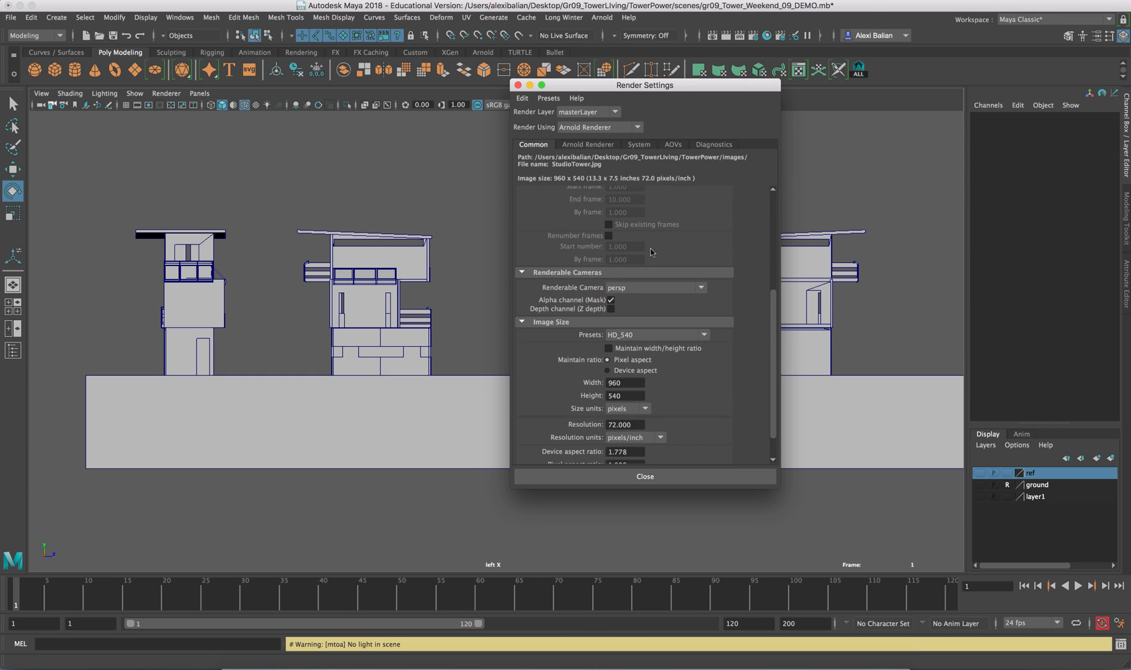
{"action": "left_click", "coordinate": [635, 255]}
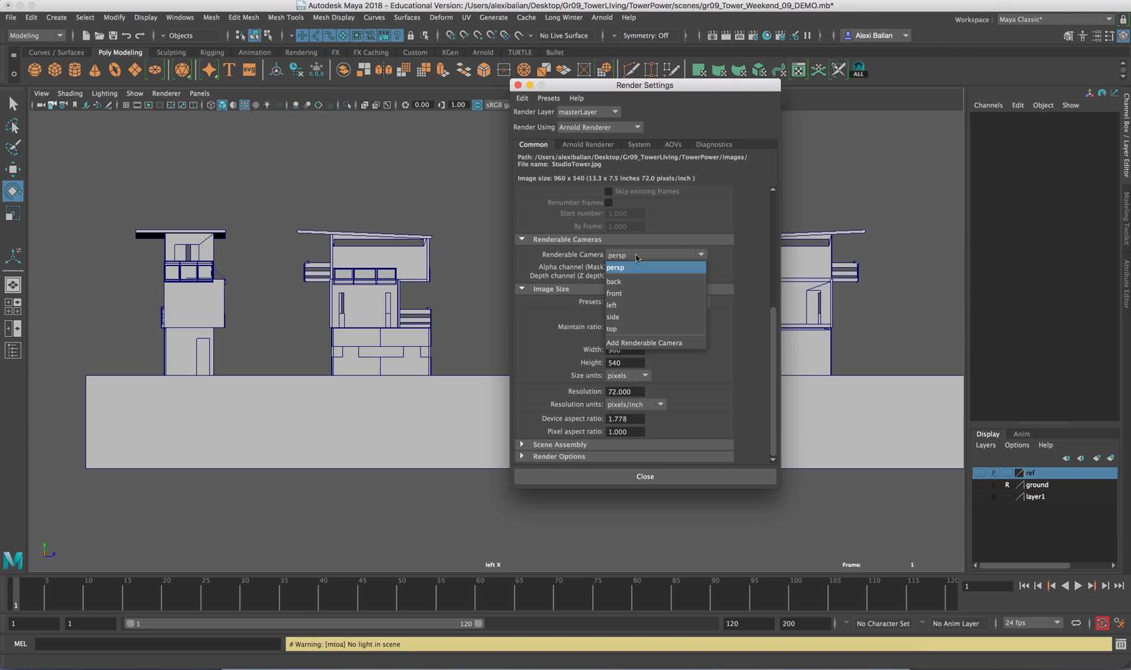
{"action": "left_click", "coordinate": [636, 254]}
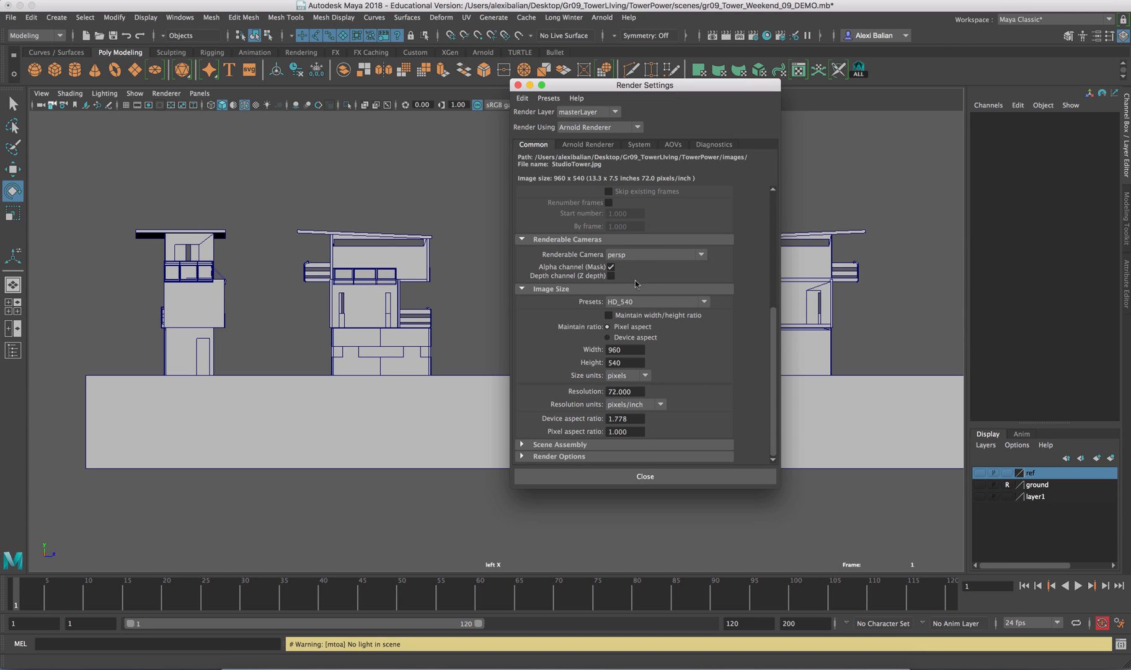
{"action": "left_click", "coordinate": [640, 302]}
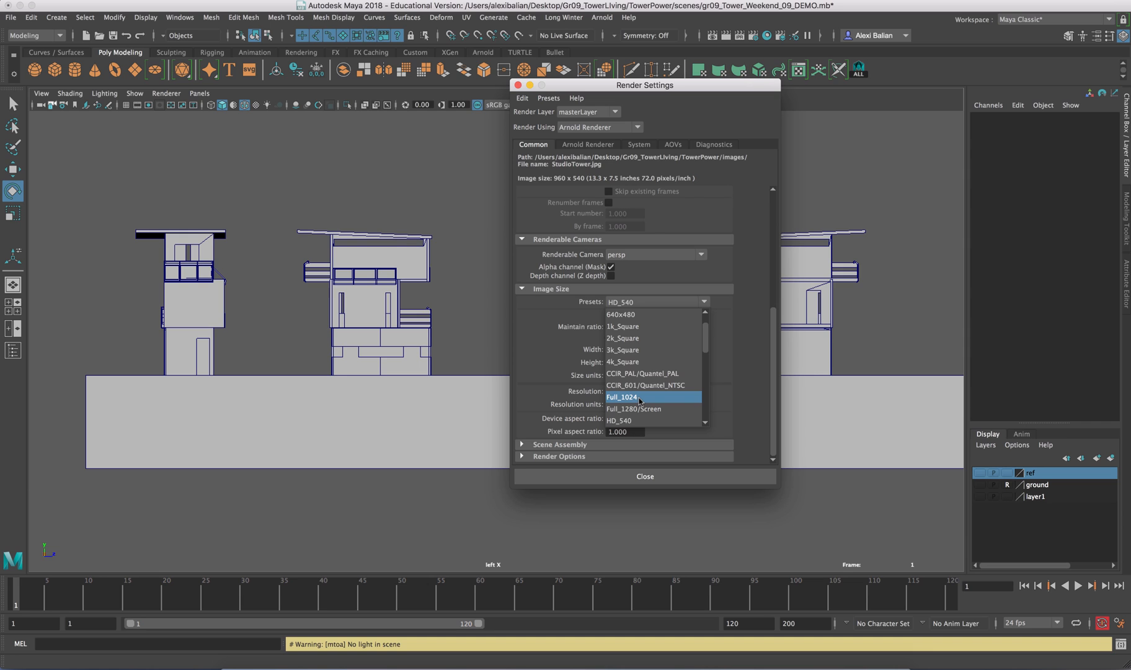
{"action": "scroll", "coordinate": [639, 400], "scroll_direction": "down", "scroll_amount": 3}
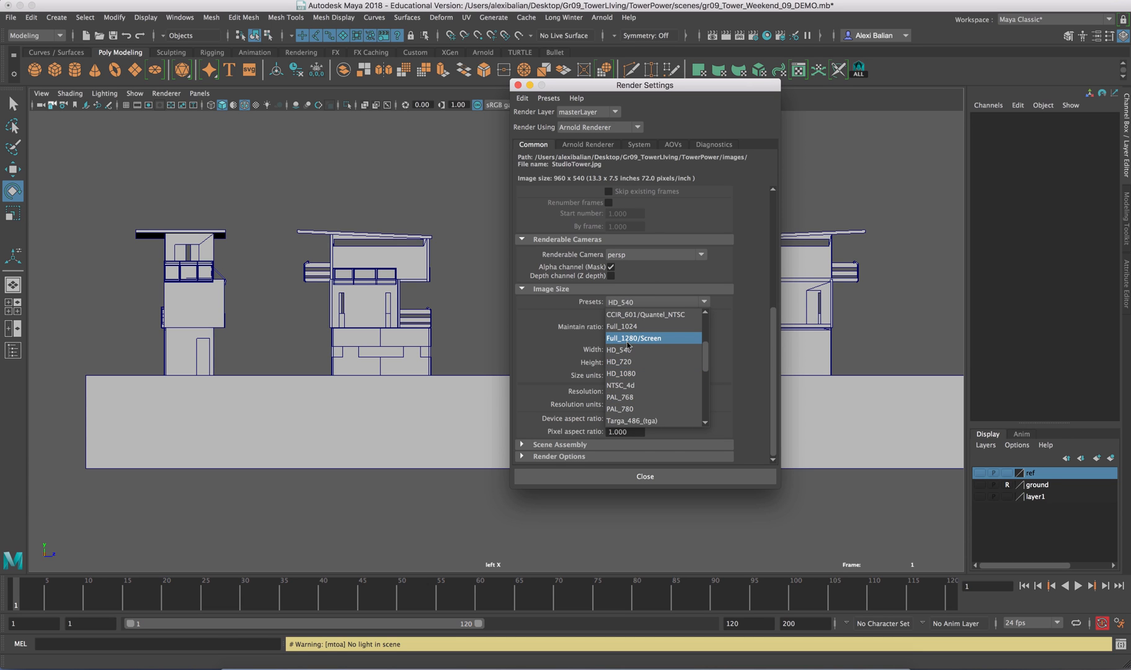
{"action": "left_click", "coordinate": [636, 372]}
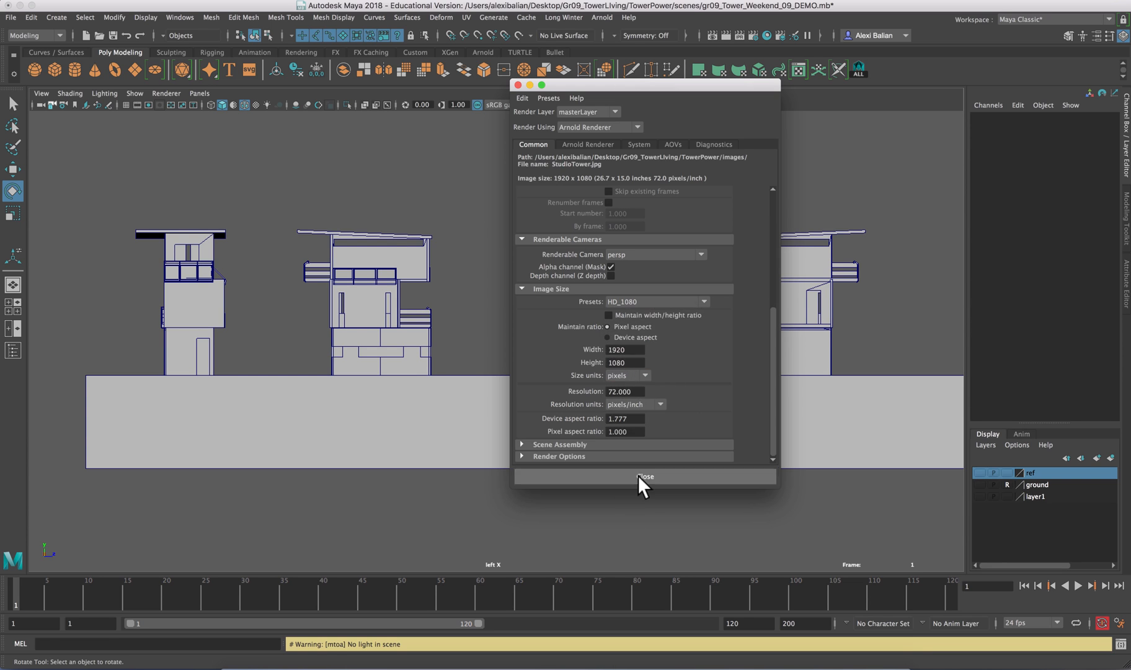
{"action": "left_click", "coordinate": [637, 476]}
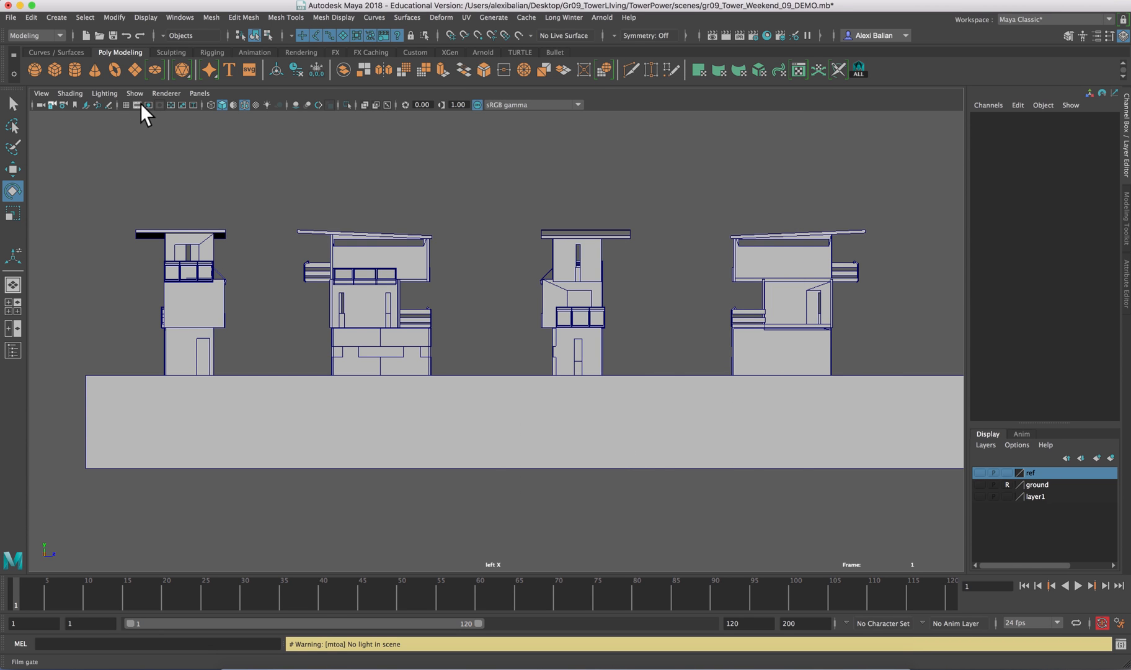
Turn on the resolution gate in the left view and frame all four towers within it.
{"action": "left_click", "coordinate": [140, 104]}
{"action": "left_click", "coordinate": [148, 104]}
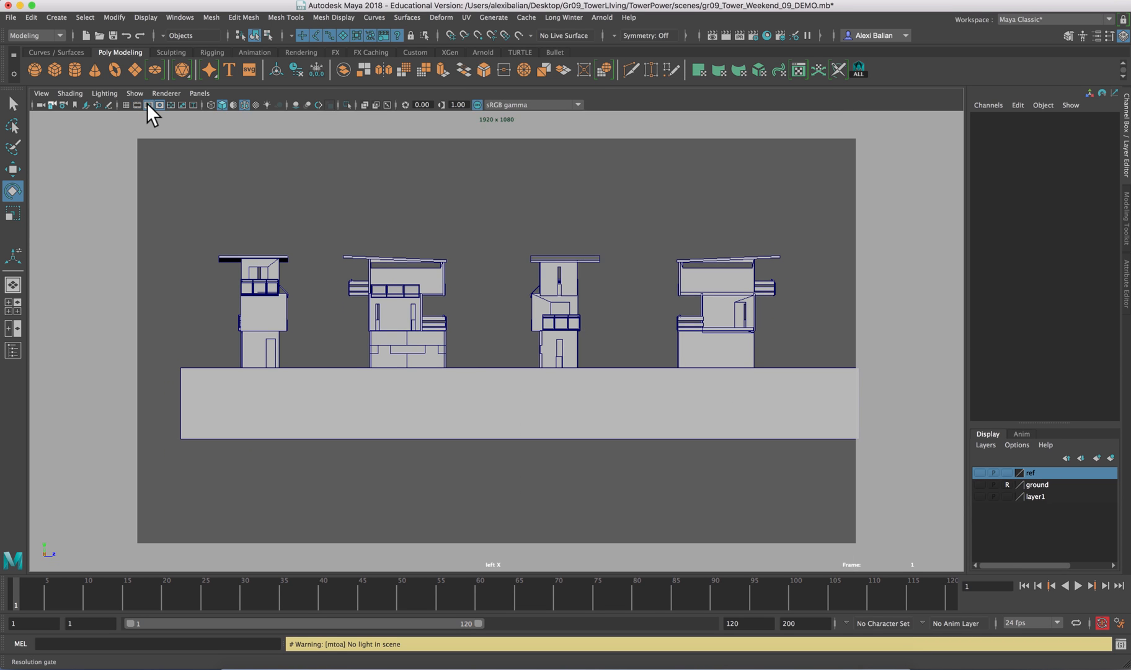
{"action": "scroll", "coordinate": [386, 241], "scroll_direction": "up", "scroll_amount": 2}
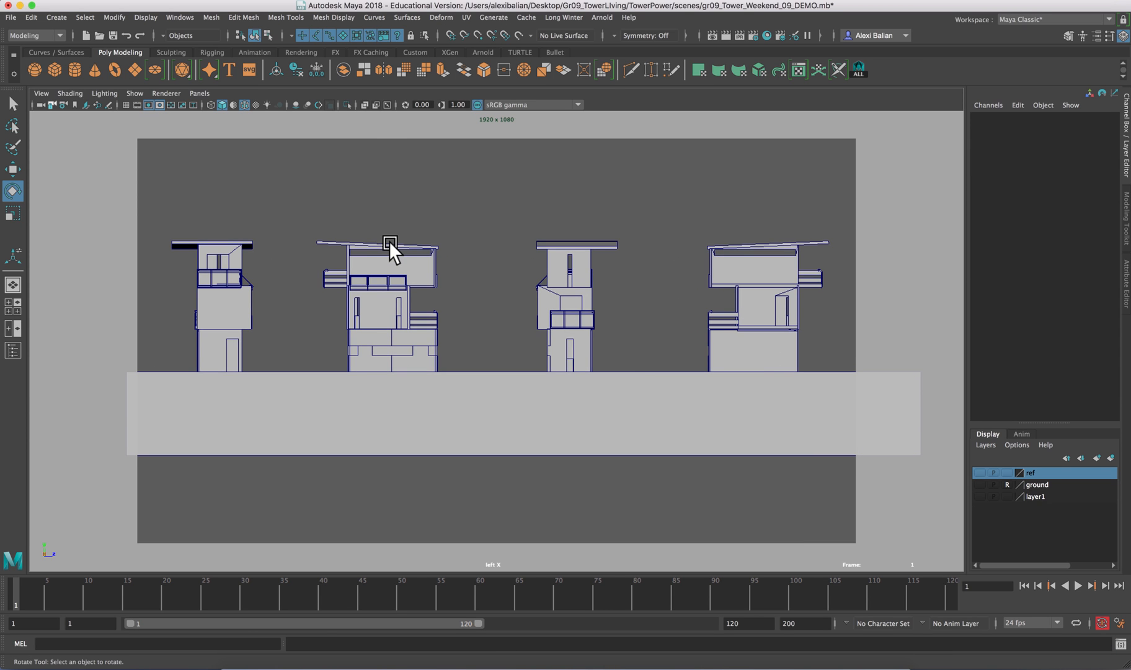
{"action": "middle_click_drag", "start_coordinate": [387, 322], "coordinate": [396, 270], "text": "alt"}
{"action": "scroll", "coordinate": [401, 375], "scroll_direction": "up", "scroll_amount": 1}
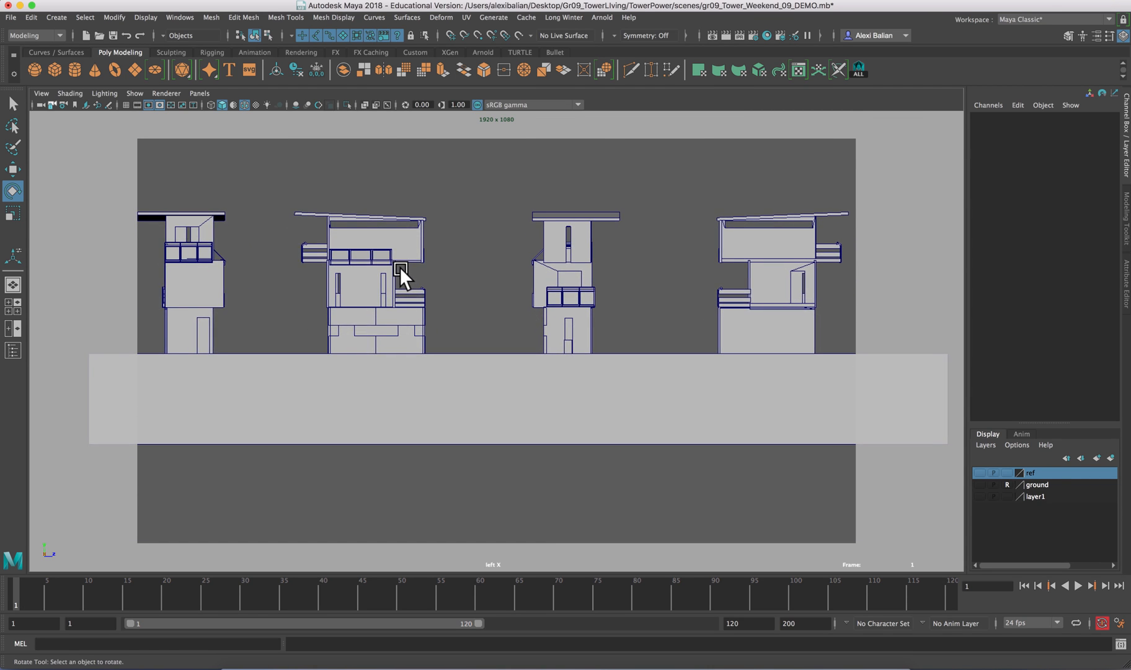
{"action": "scroll", "coordinate": [399, 267], "scroll_direction": "down", "scroll_amount": 1}
Deepen the ground block by moving its bottom vertices down to near the lower edge of the resolution gate.
{"action": "left_click", "coordinate": [365, 405]}
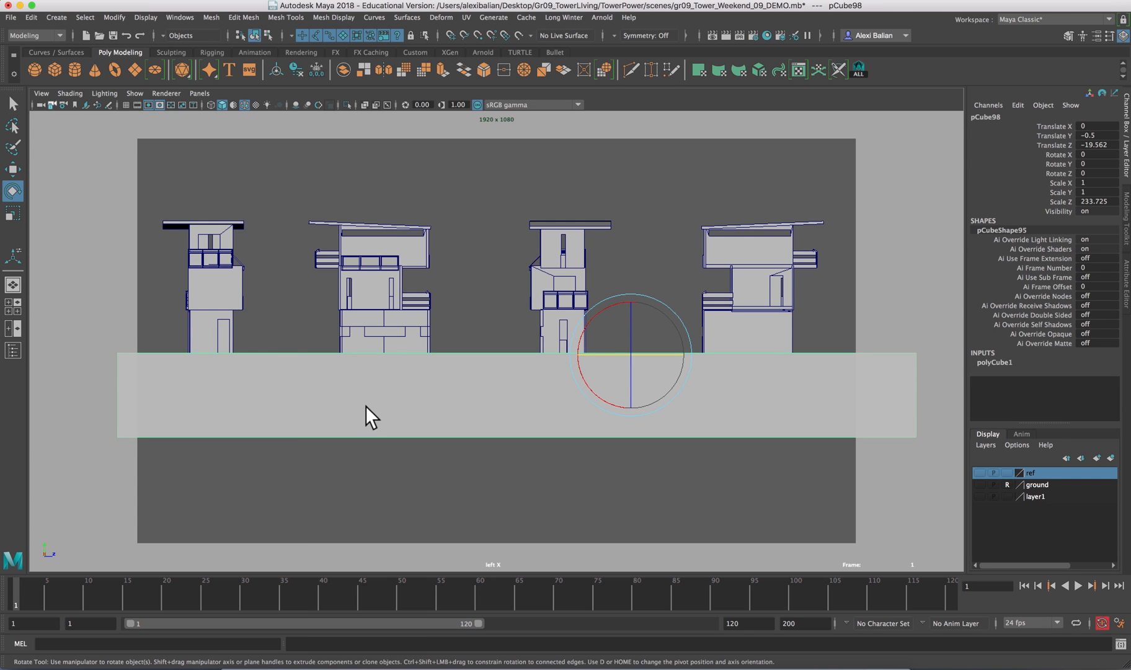
{"action": "right_click_drag", "start_coordinate": [366, 355], "coordinate": [344, 451]}
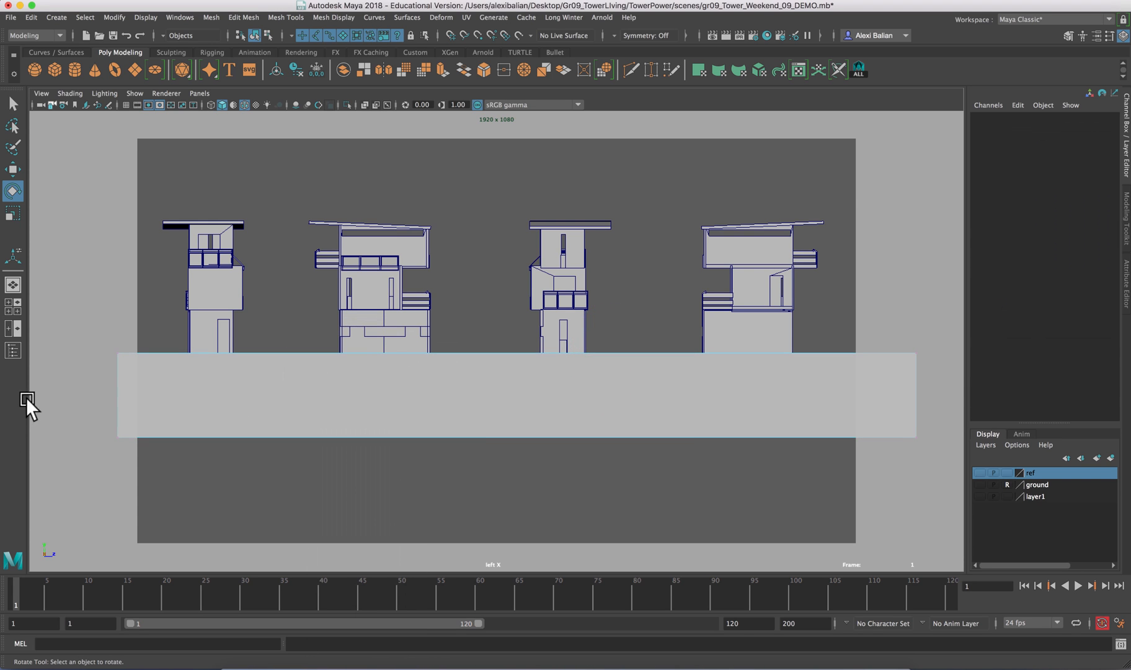
{"action": "left_click_drag", "start_coordinate": [46, 384], "coordinate": [929, 485]}
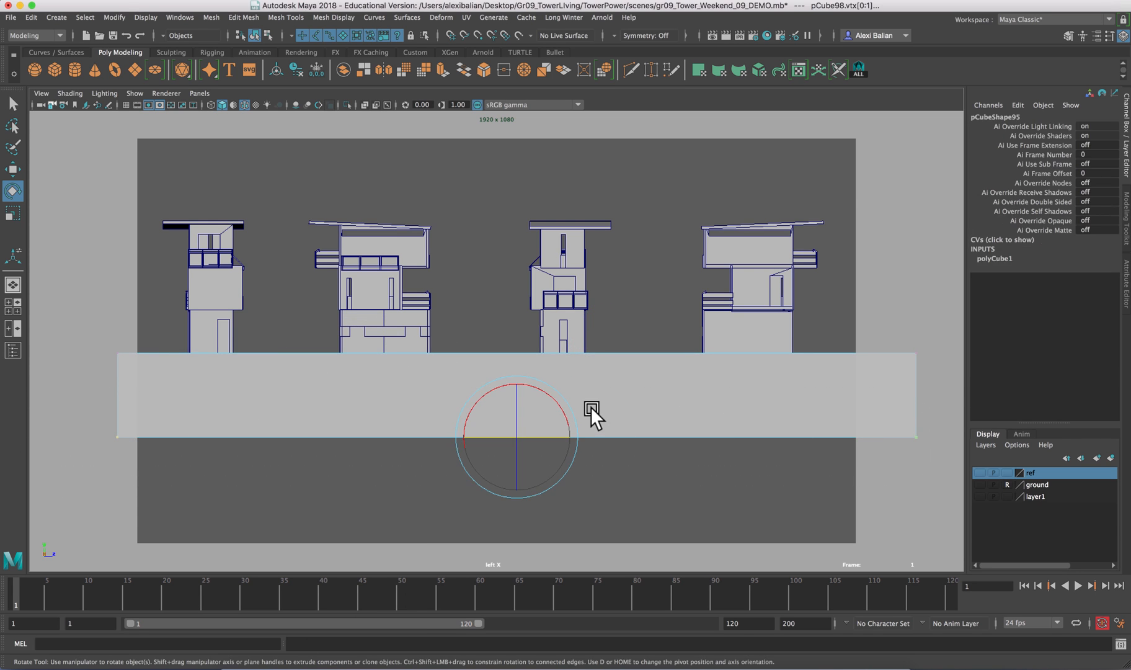
{"action": "key", "text": "w"}
{"action": "left_click_drag", "start_coordinate": [517, 381], "coordinate": [513, 476]}
{"action": "right_click_drag", "start_coordinate": [465, 407], "coordinate": [517, 336]}
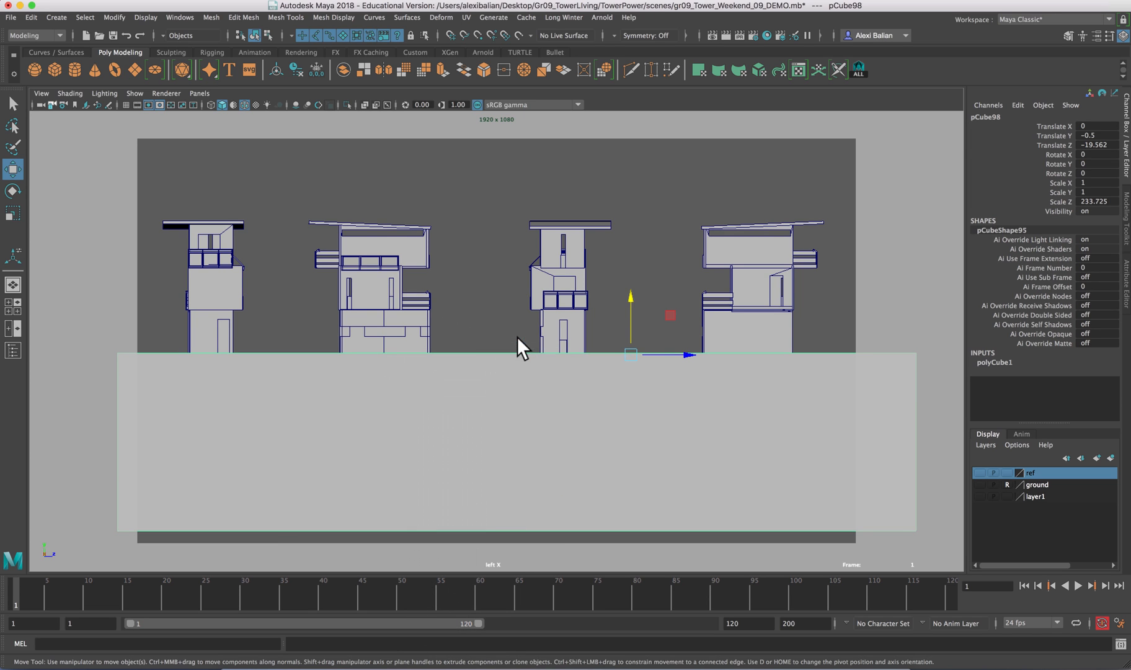
Clear the selection and reframe the left view so the ground block fills the bottom of the resolution gate.
{"action": "left_click", "coordinate": [162, 177]}
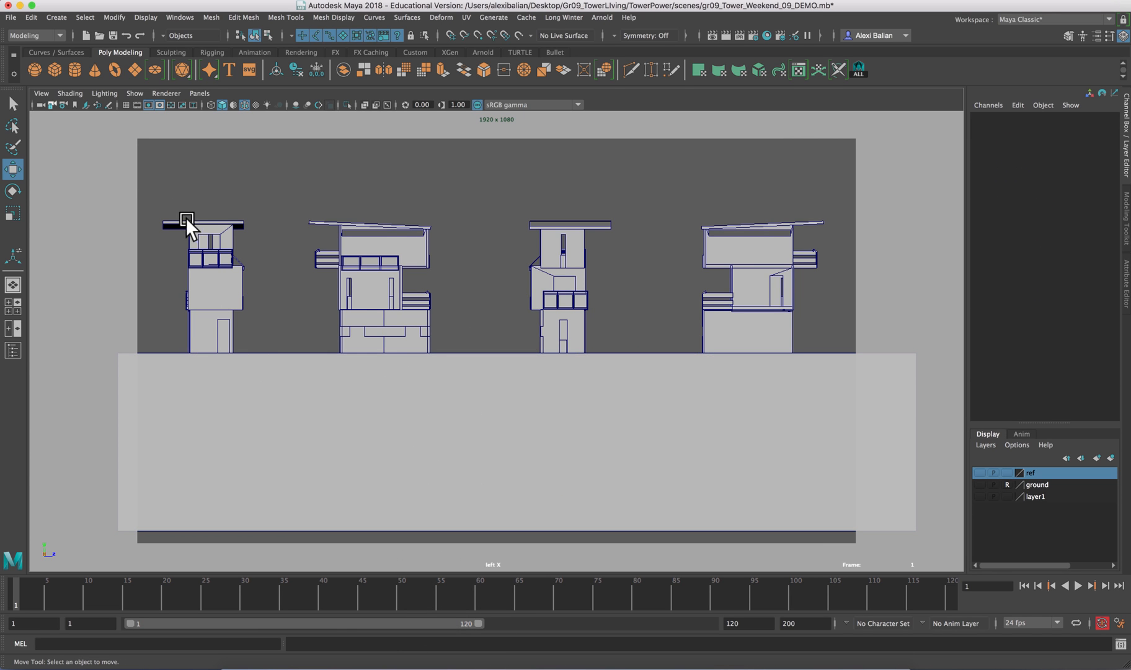
{"action": "left_click_drag", "start_coordinate": [147, 188], "coordinate": [823, 426]}
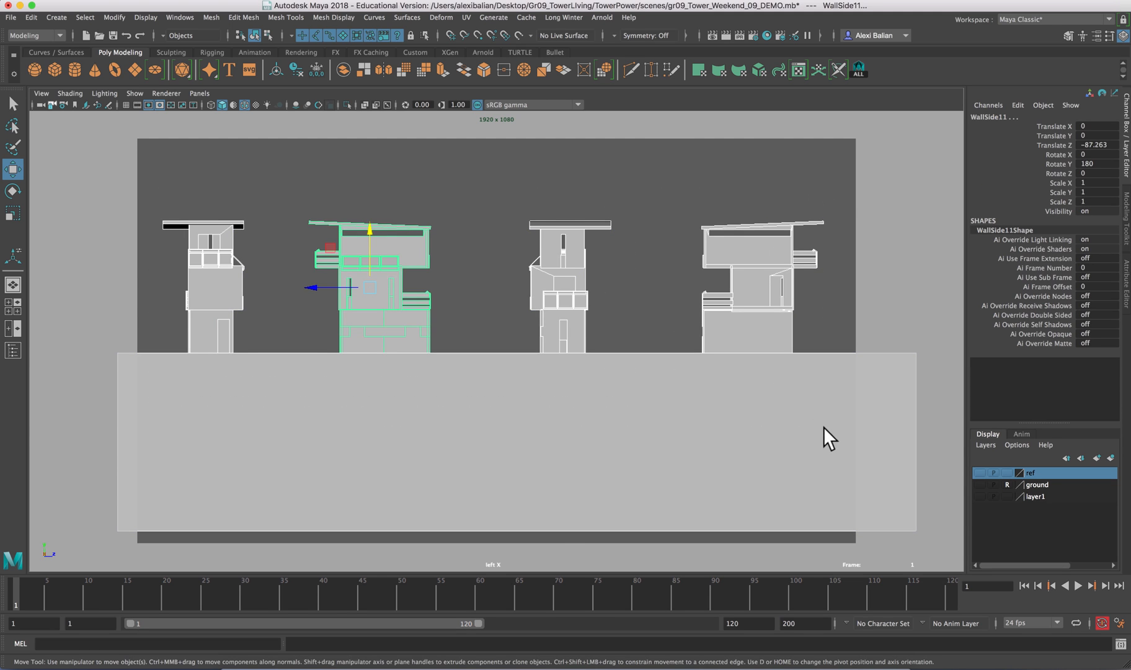
{"action": "left_click", "coordinate": [508, 189]}
{"action": "middle_click_drag", "start_coordinate": [474, 180], "coordinate": [468, 259], "text": "alt"}
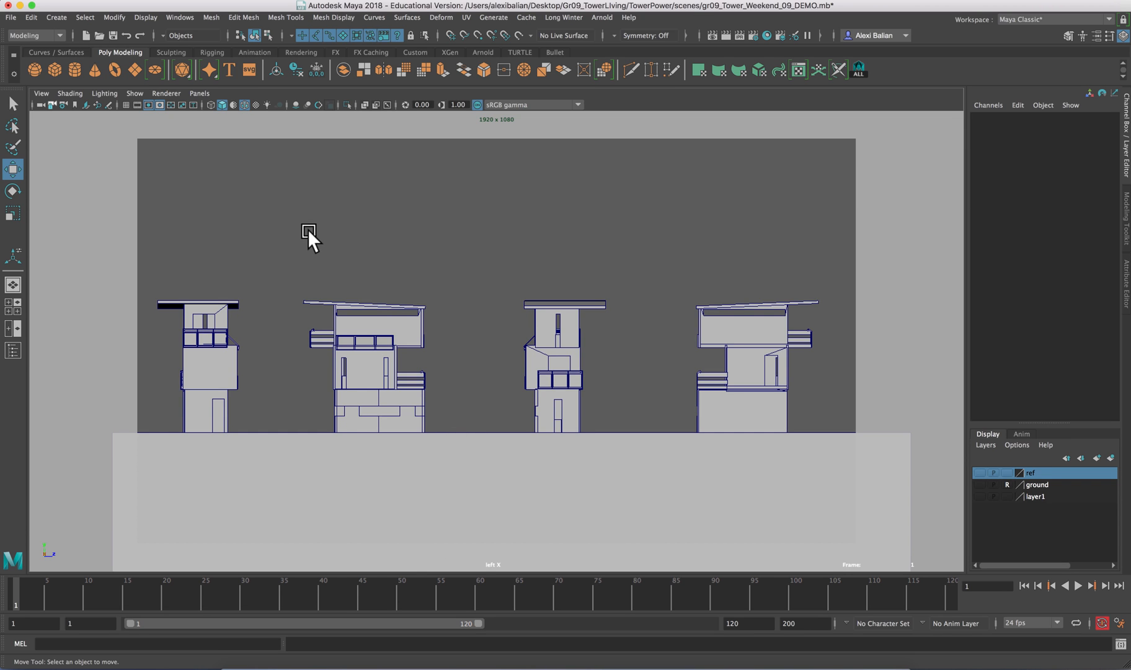
Render the left view with Arnold and save the image as a JPEG named Demo_4ELevs in the project's images folder.
{"action": "left_click", "coordinate": [726, 34]}
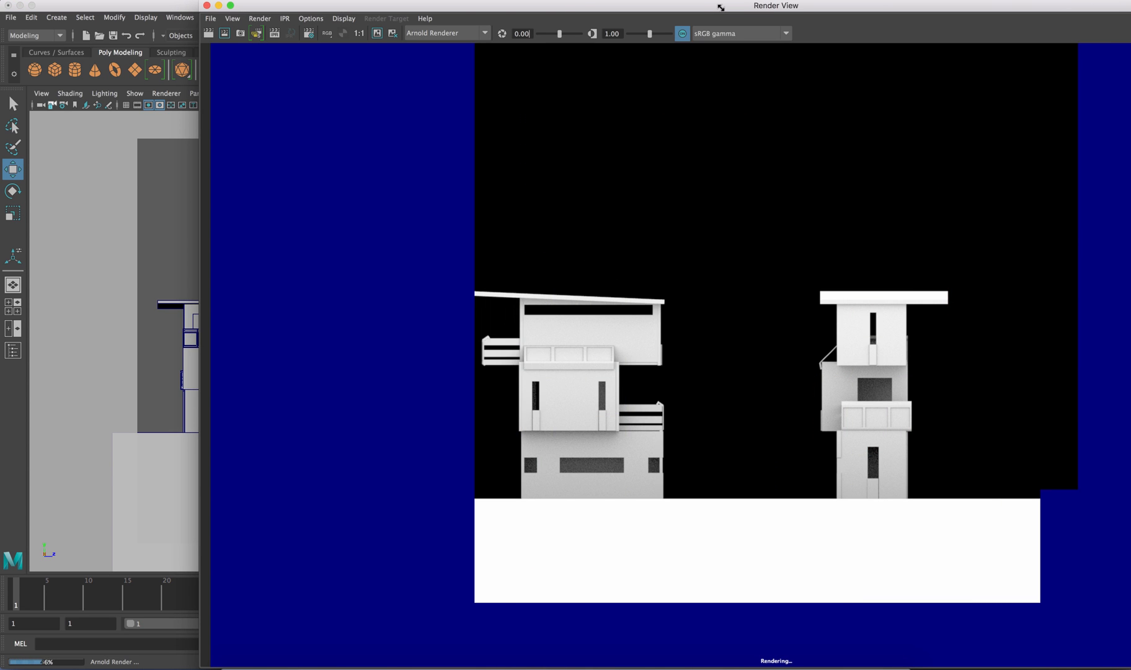
{"action": "left_click_drag", "start_coordinate": [588, 8], "coordinate": [388, 3]}
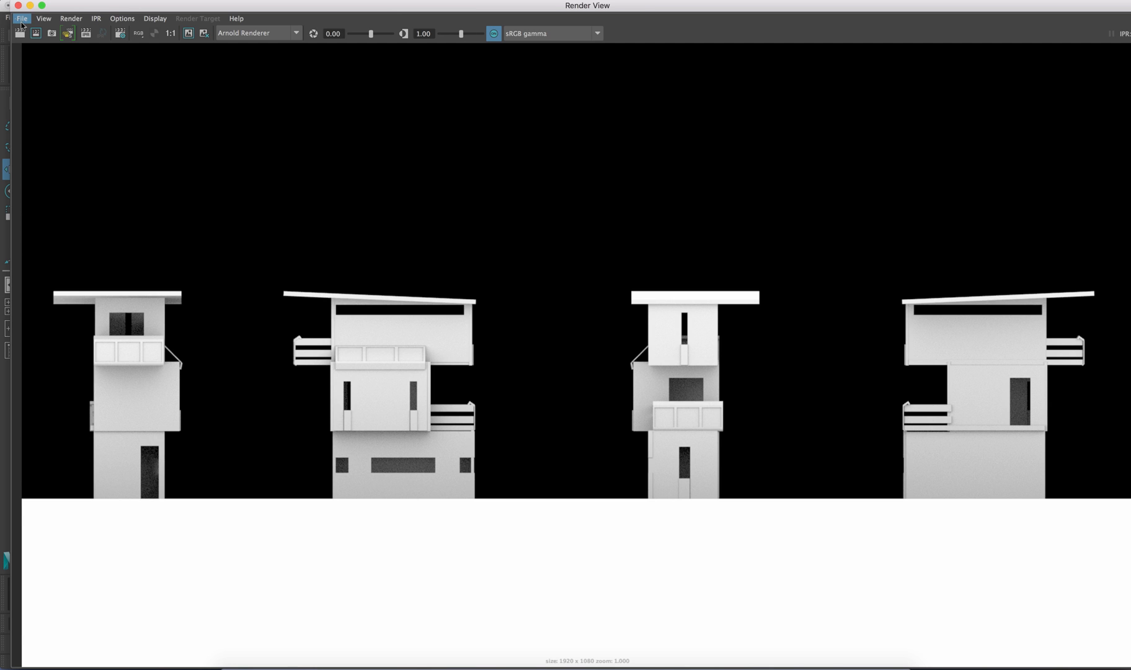
{"action": "left_click", "coordinate": [22, 18]}
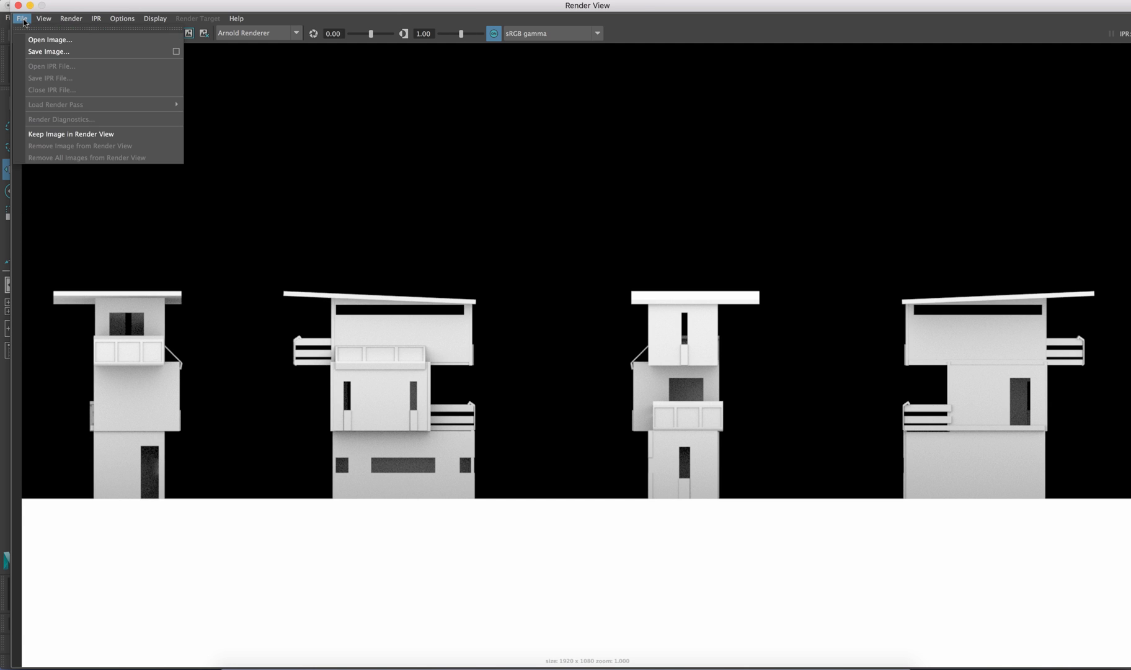
{"action": "left_click", "coordinate": [45, 52]}
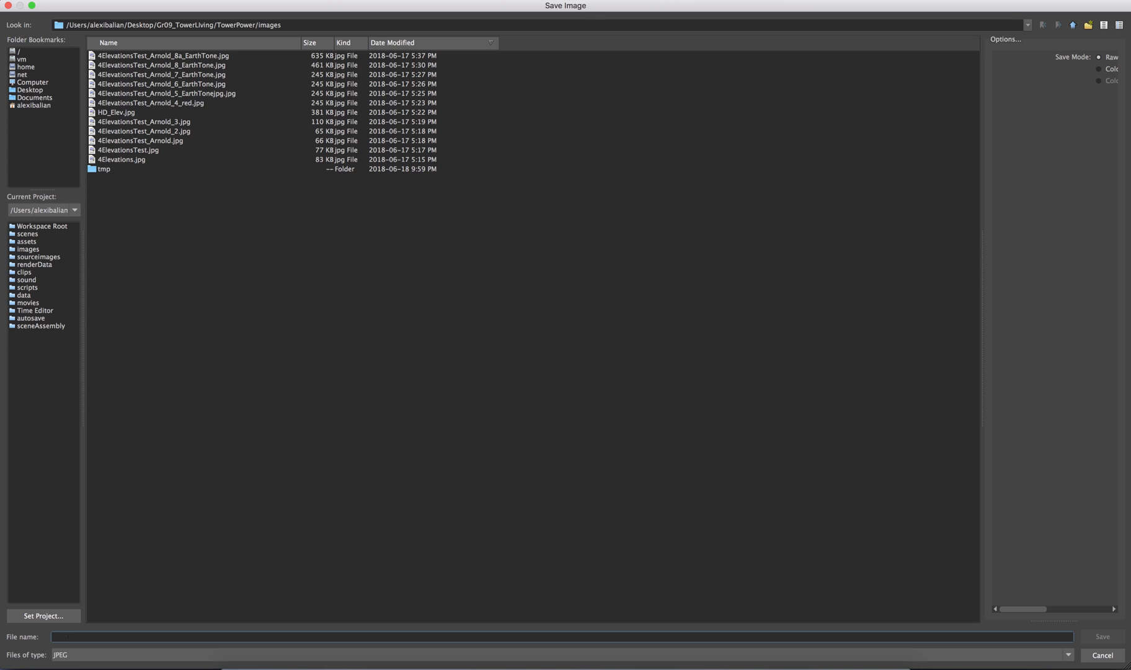
{"action": "type", "text": "Demo_4ELevs"}
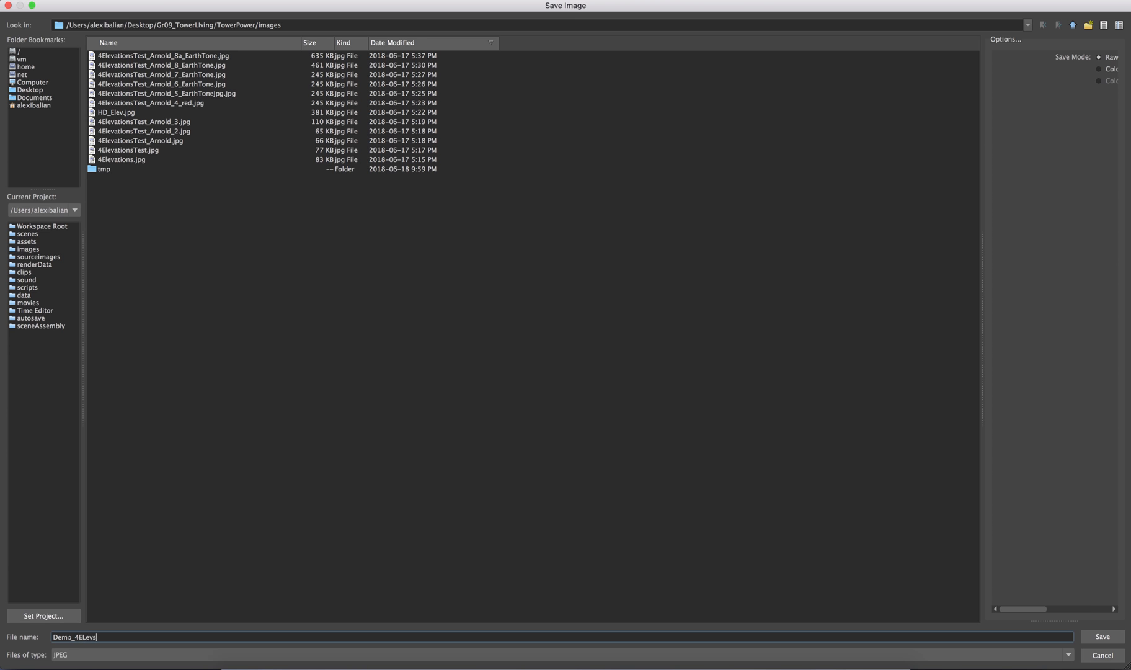
{"action": "key", "text": "Return"}
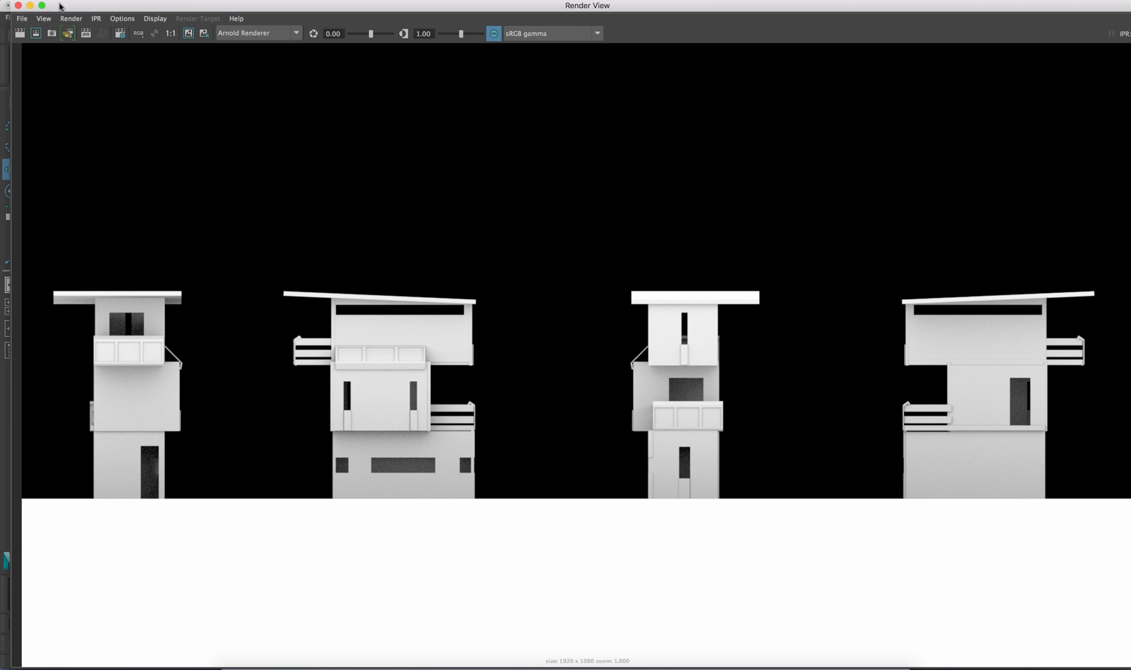
Add an Arnold Skydome Light to the scene and render the left view with it.
{"action": "left_click", "coordinate": [18, 6]}
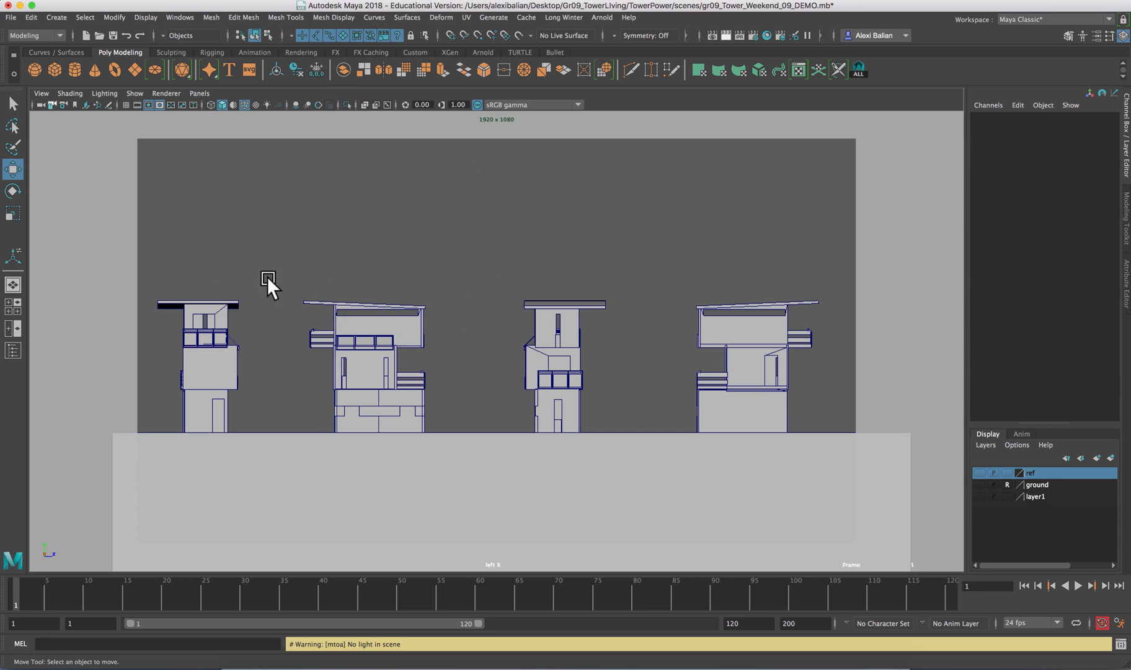
{"action": "left_click", "coordinate": [601, 17]}
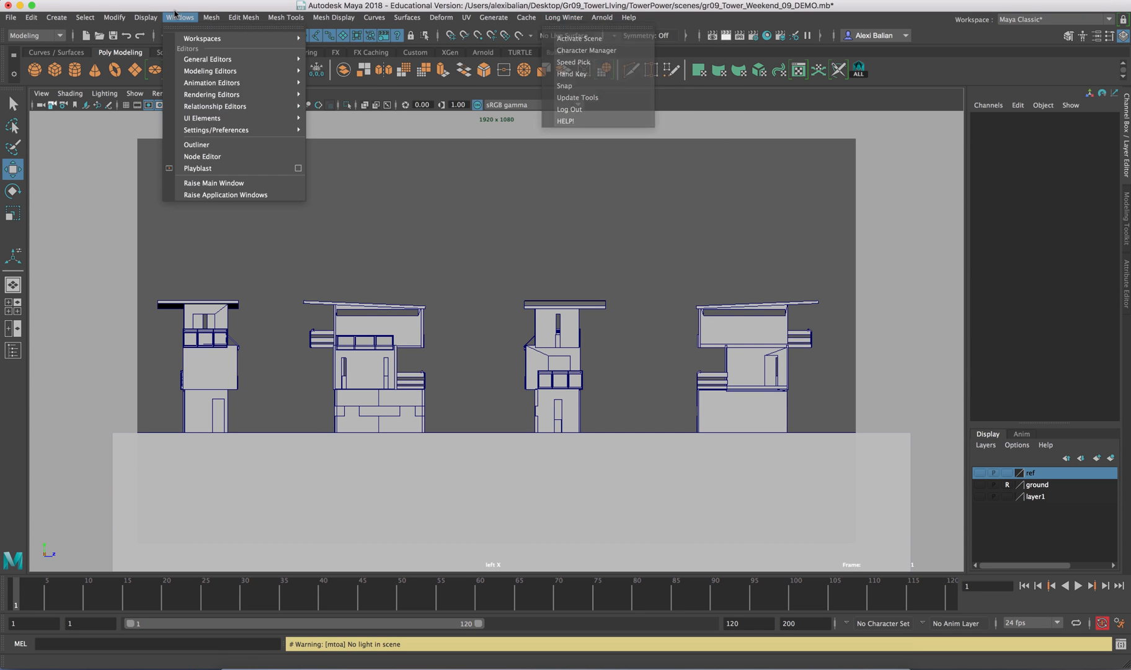
{"action": "mouse_move", "coordinate": [597, 18]}
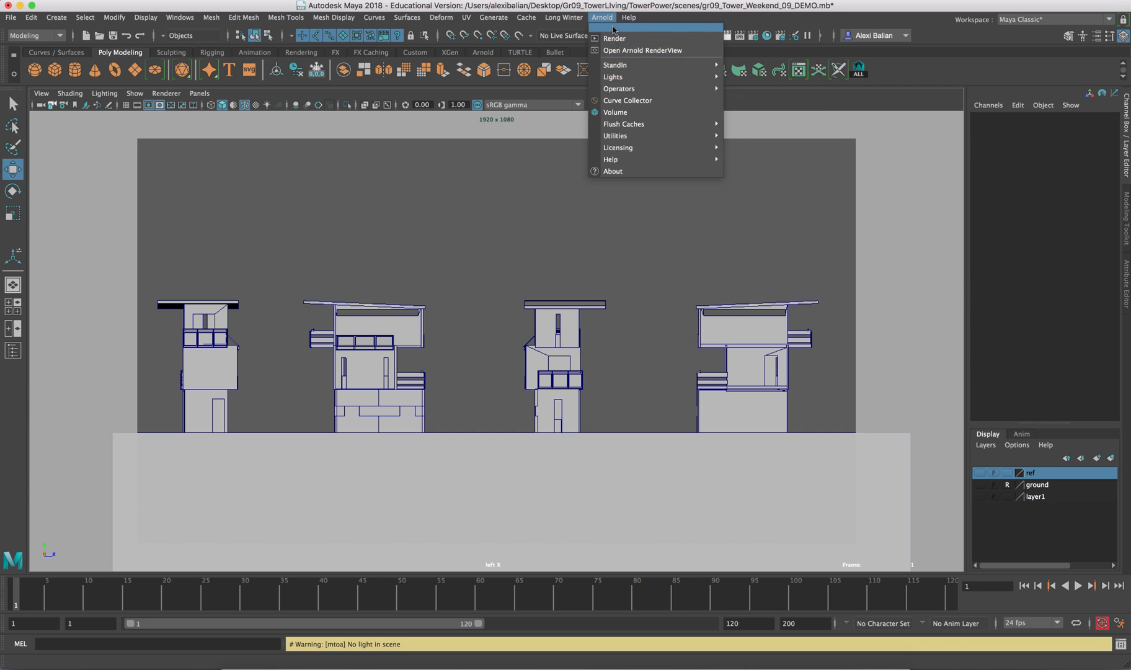
{"action": "mouse_move", "coordinate": [619, 77]}
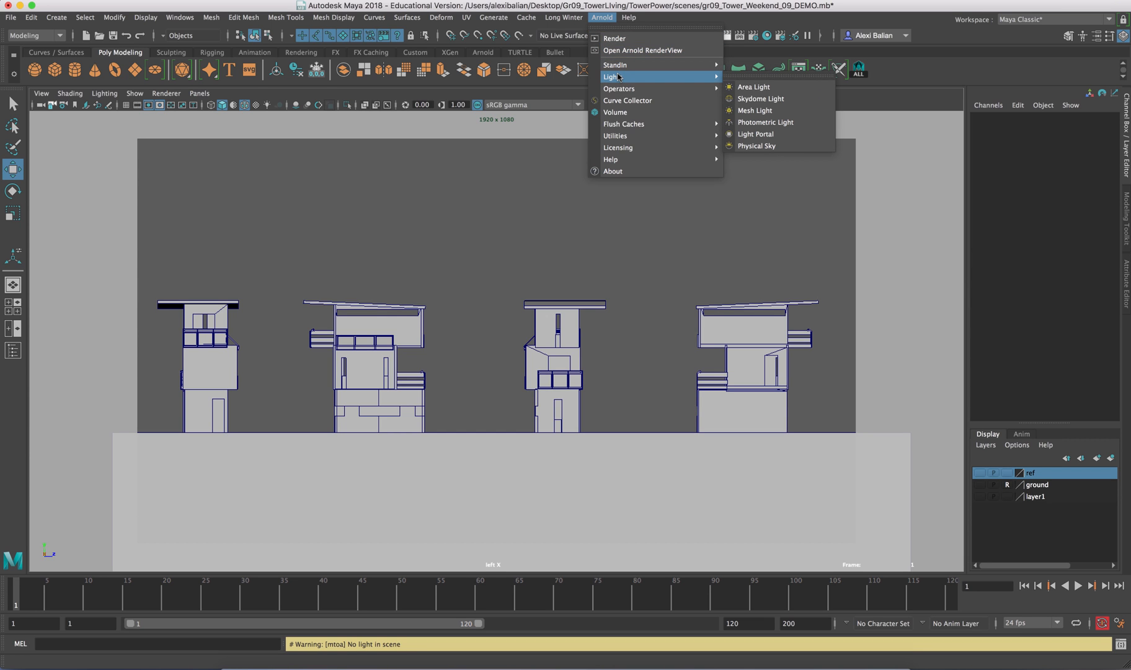
{"action": "left_click", "coordinate": [762, 98]}
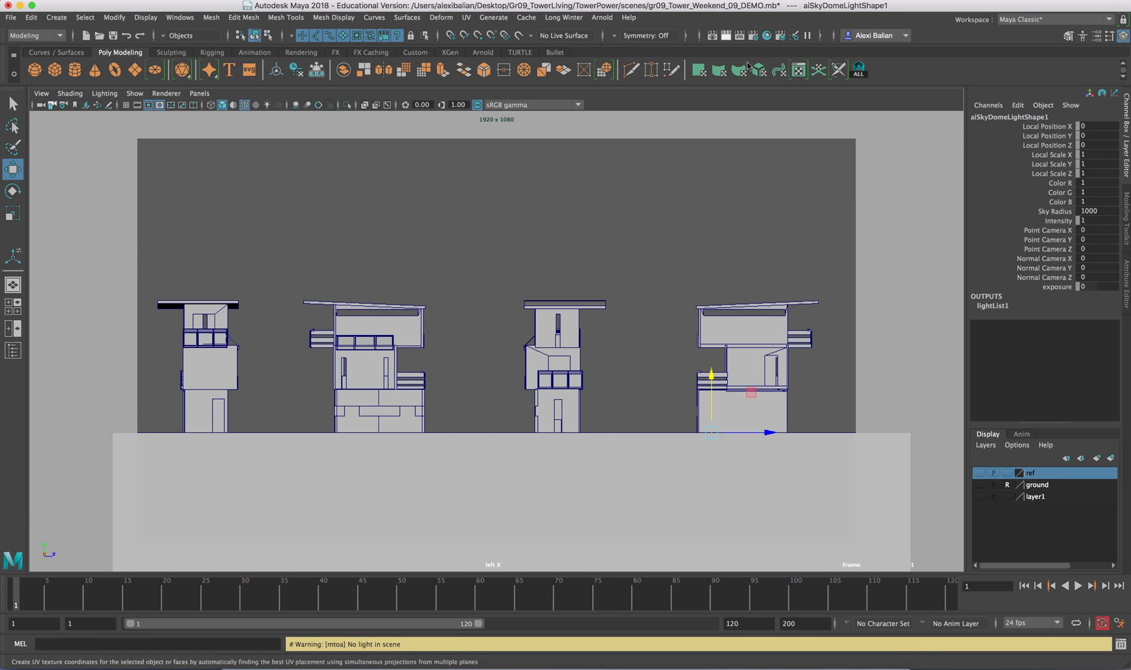
{"action": "left_click", "coordinate": [725, 33]}
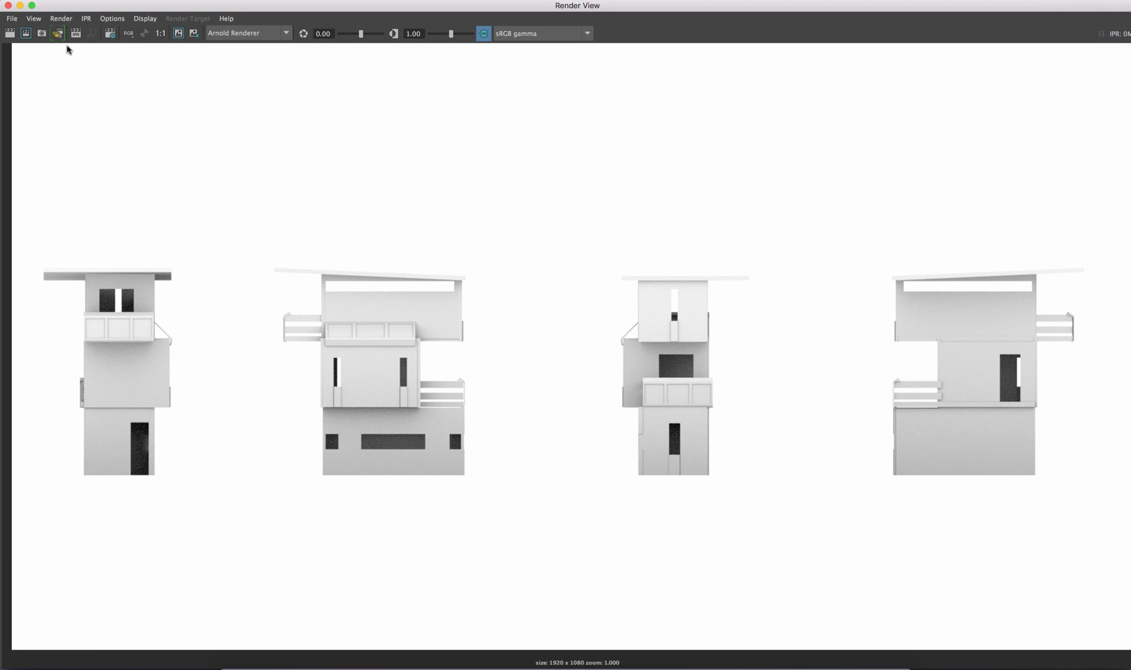
{"action": "left_click", "coordinate": [9, 6]}
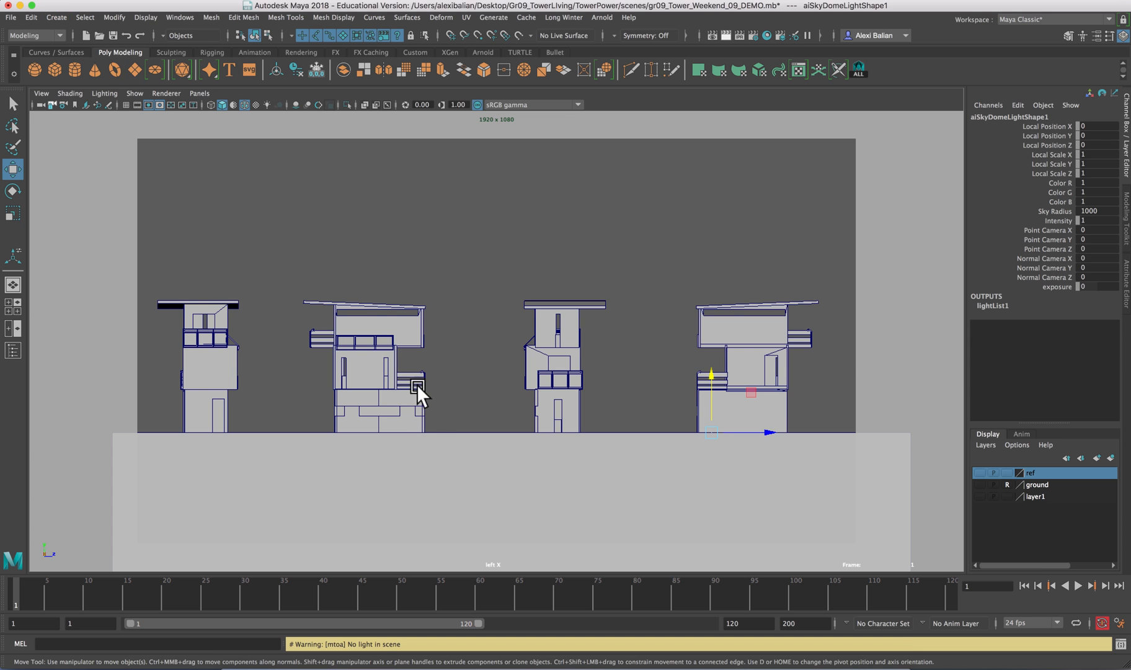
Change the White colour of the ground block's ambient occlusion material to a reddish brown and clear the selection.
{"action": "left_click", "coordinate": [419, 481]}
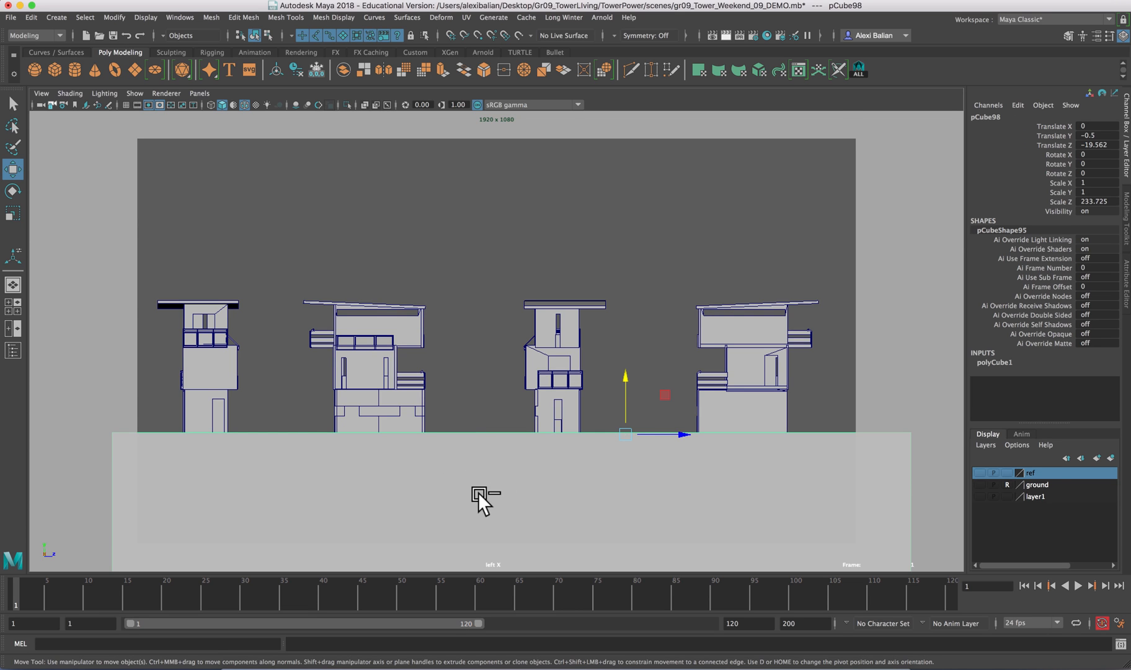
{"action": "key", "text": "ctrl+a"}
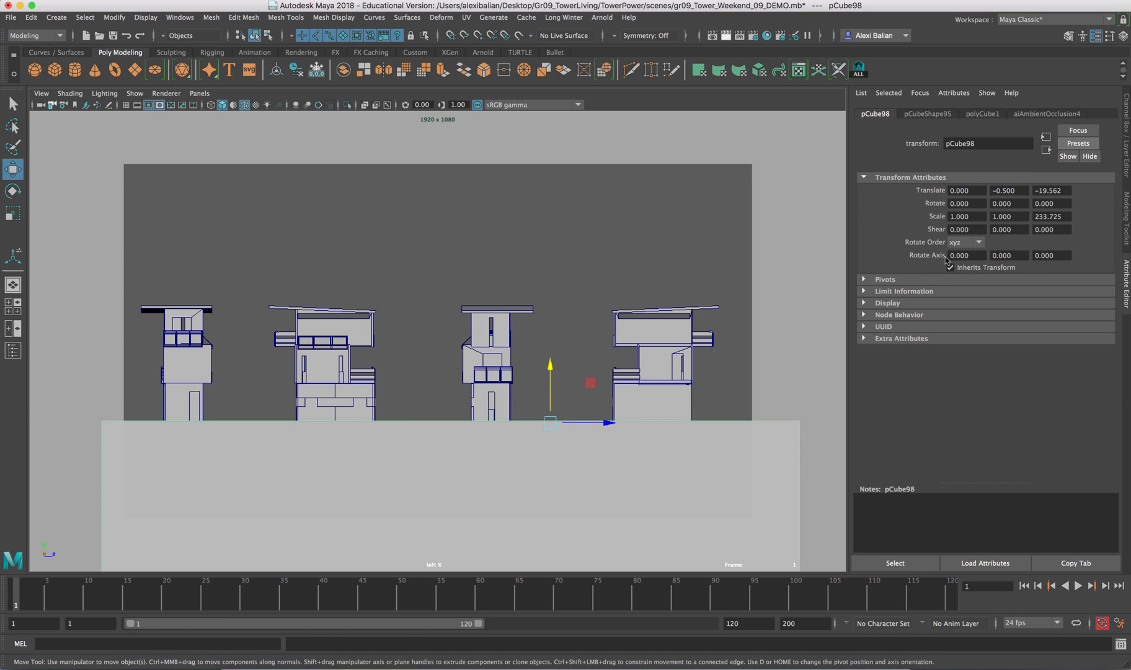
{"action": "left_click", "coordinate": [1048, 113]}
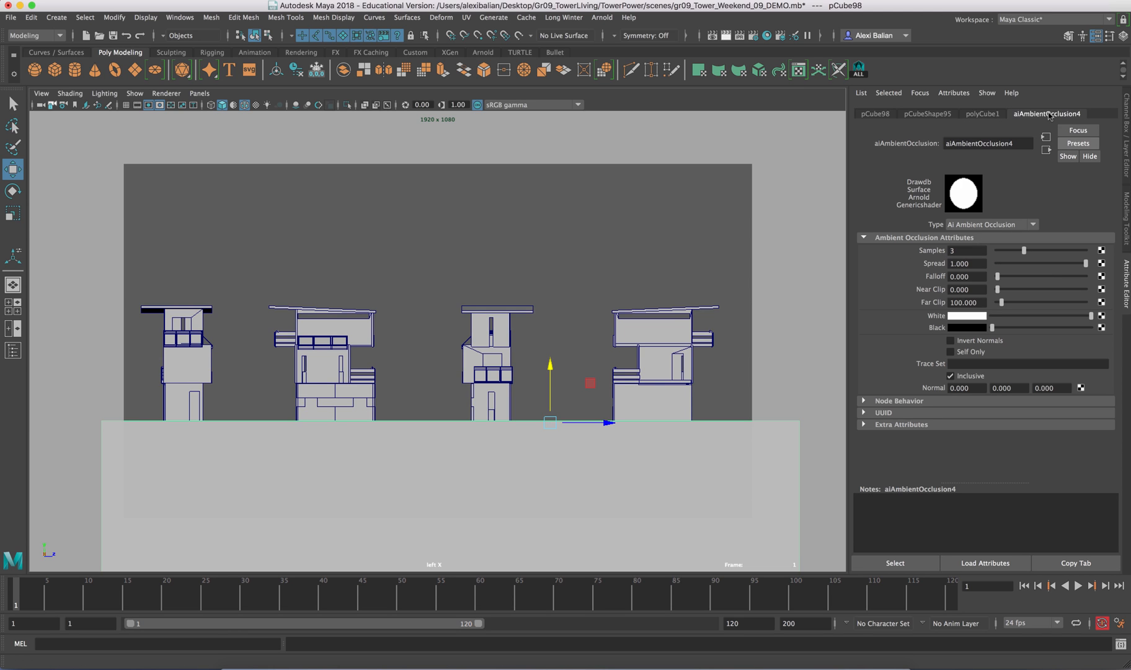
{"action": "left_click", "coordinate": [965, 316]}
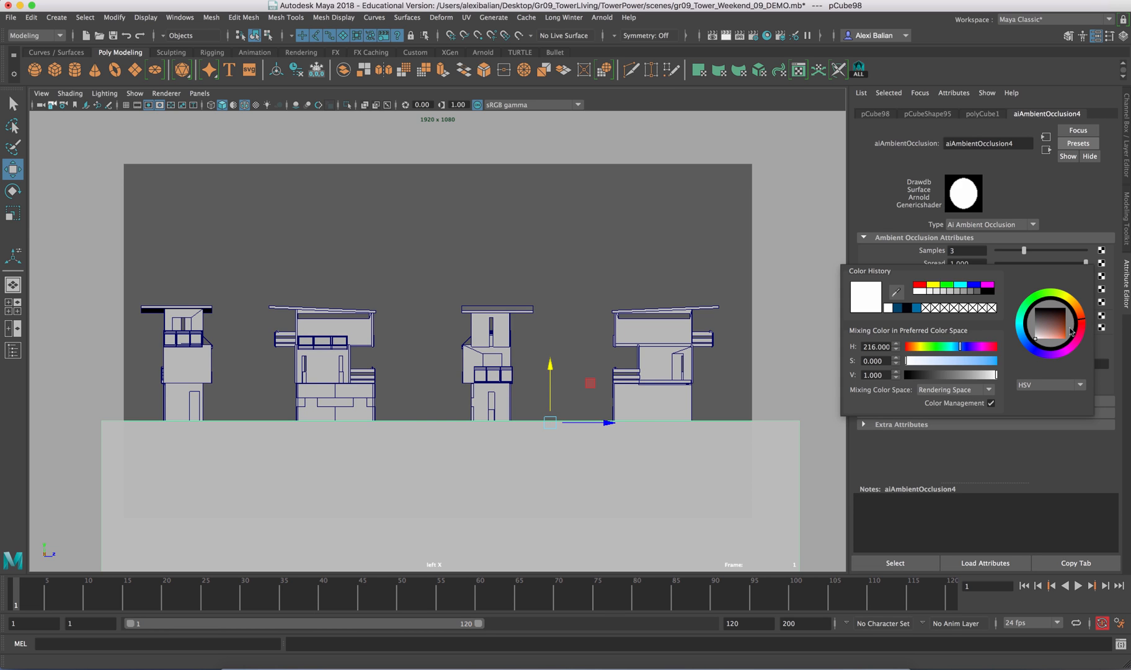
{"action": "left_click", "coordinate": [1059, 330]}
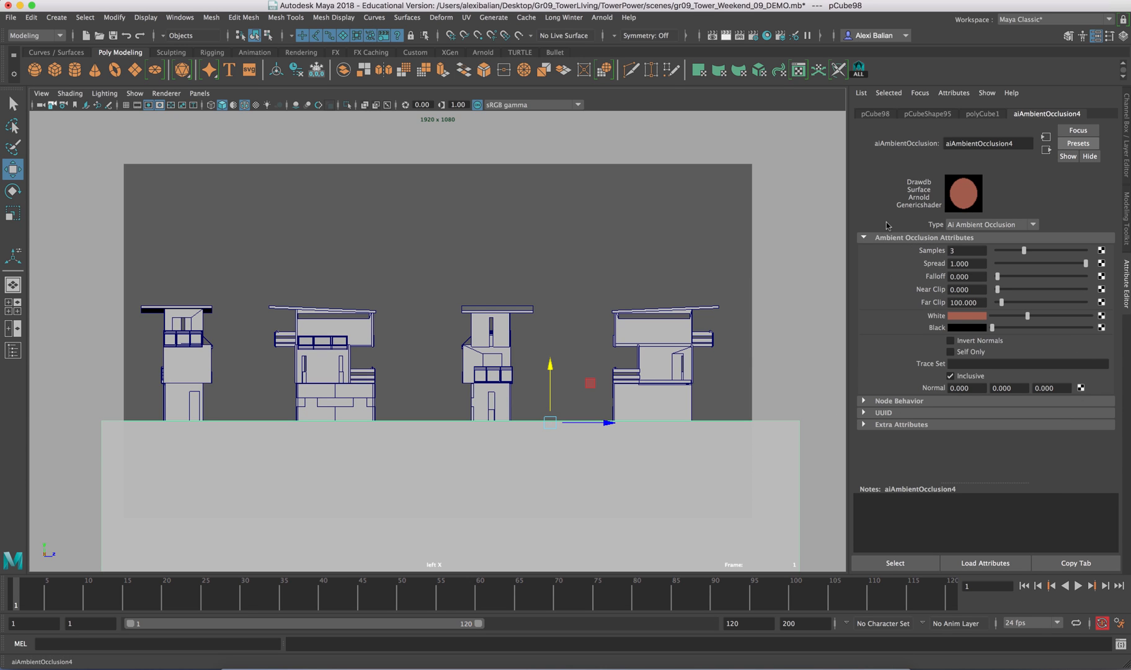
{"action": "left_click", "coordinate": [542, 236]}
Switch the left view to textured shading and briefly preview it with all lights.
{"action": "key", "text": "6"}
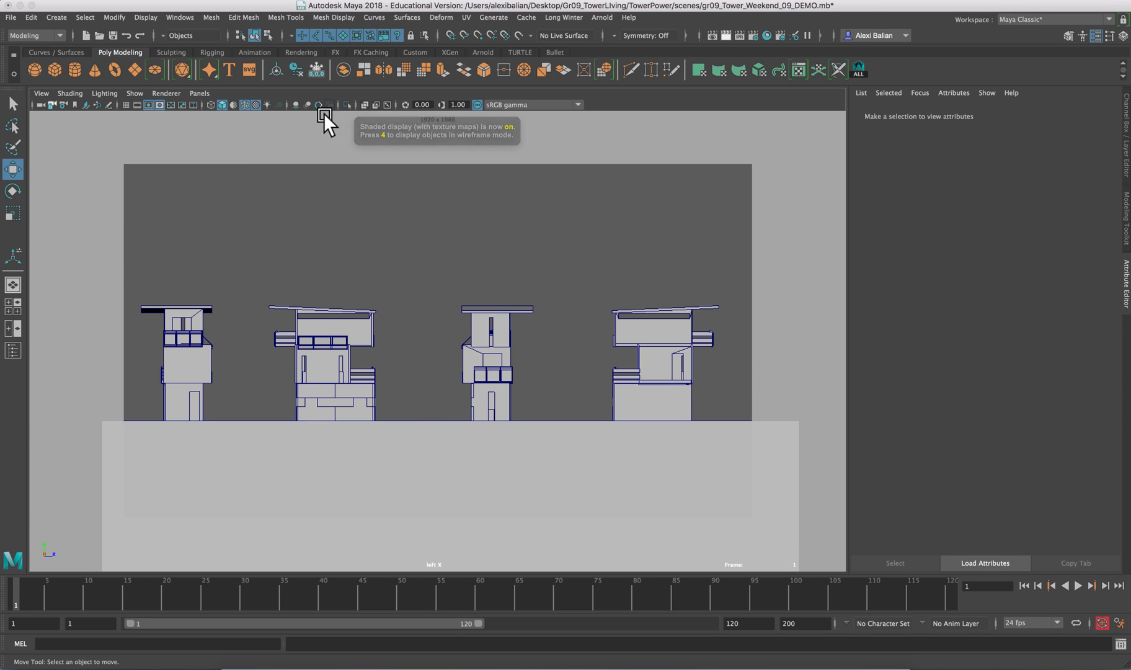
{"action": "left_click", "coordinate": [268, 103]}
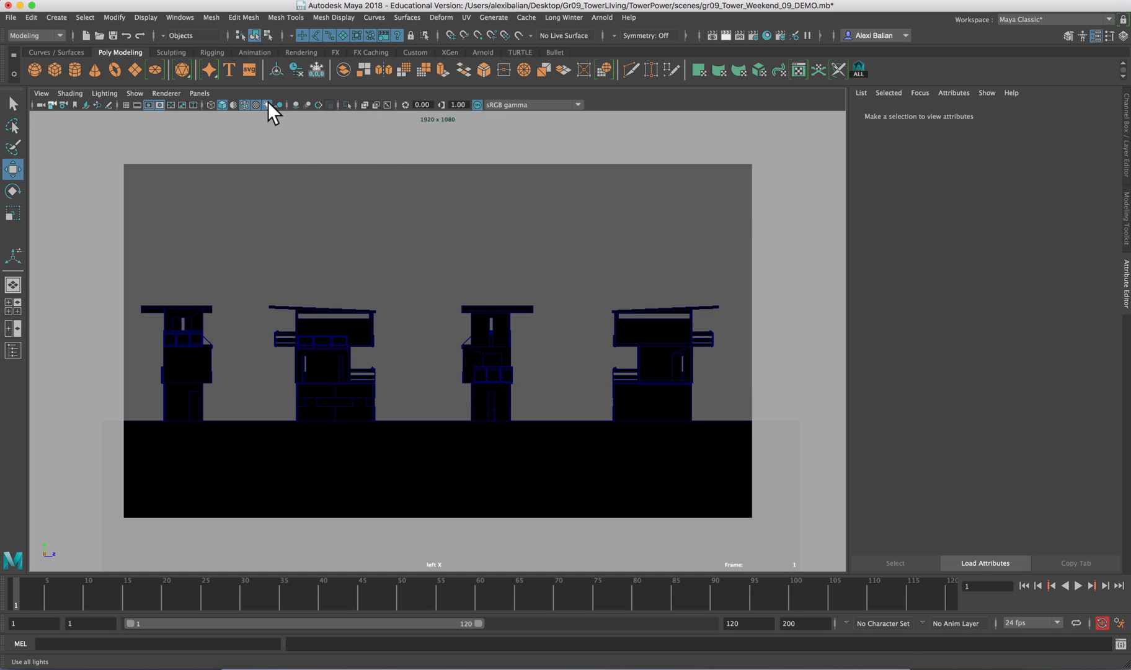
{"action": "left_click", "coordinate": [267, 102]}
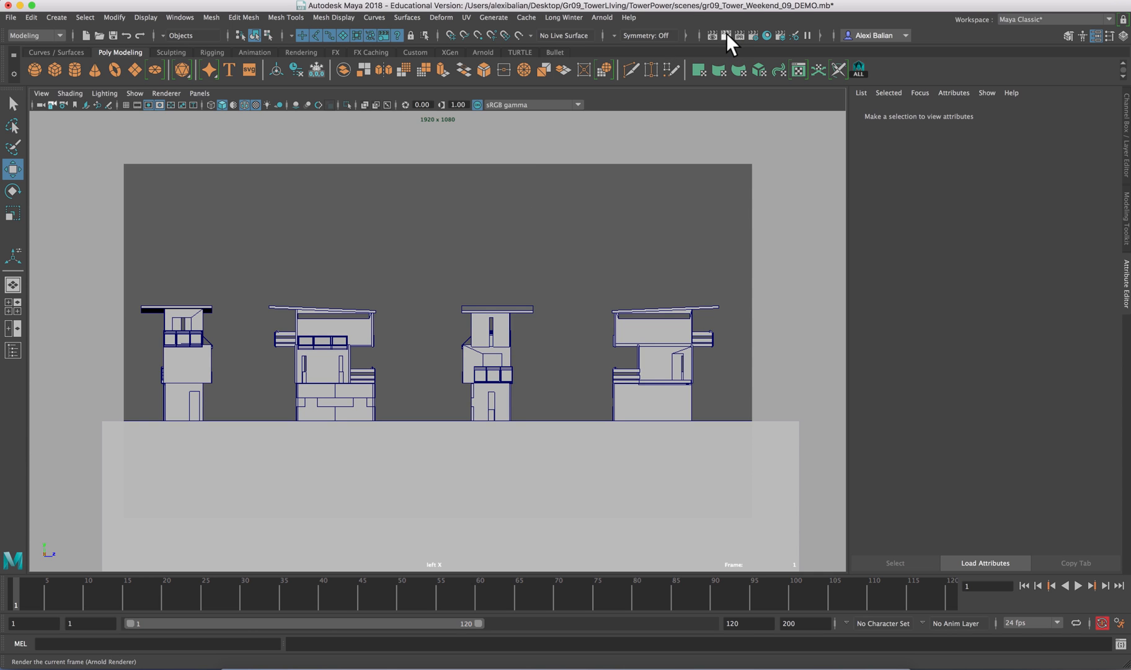
Render the recoloured scene with Arnold and save the image as Demo_4ELevs2.jpg in the project's images folder.
{"action": "key", "text": "ctrl+a"}
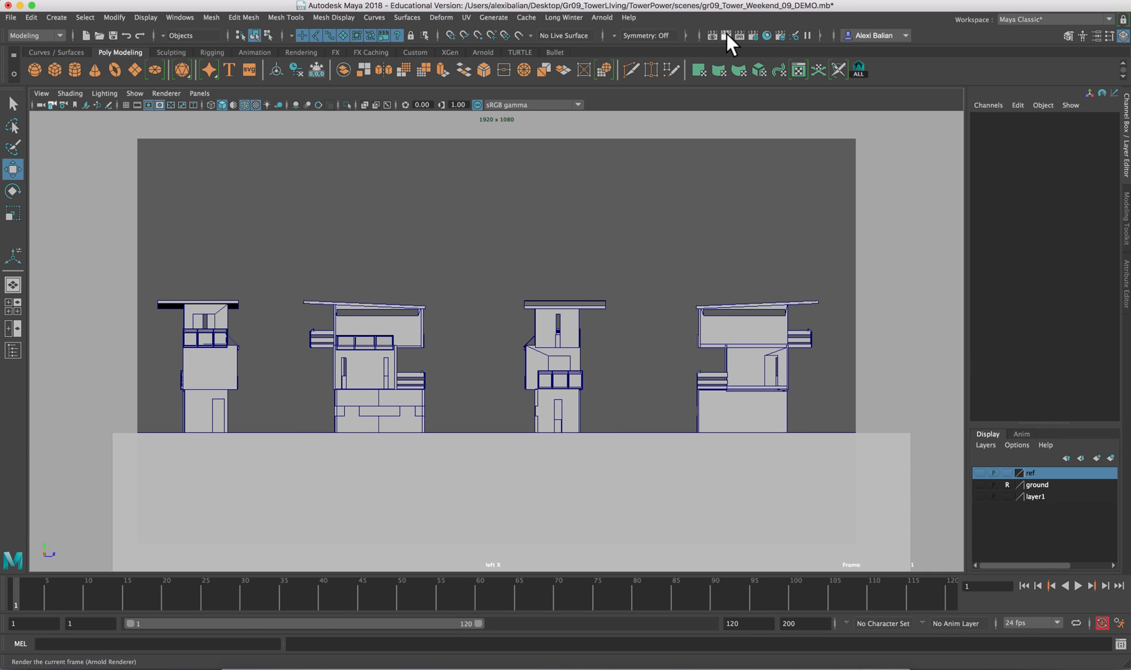
{"action": "left_click", "coordinate": [726, 34]}
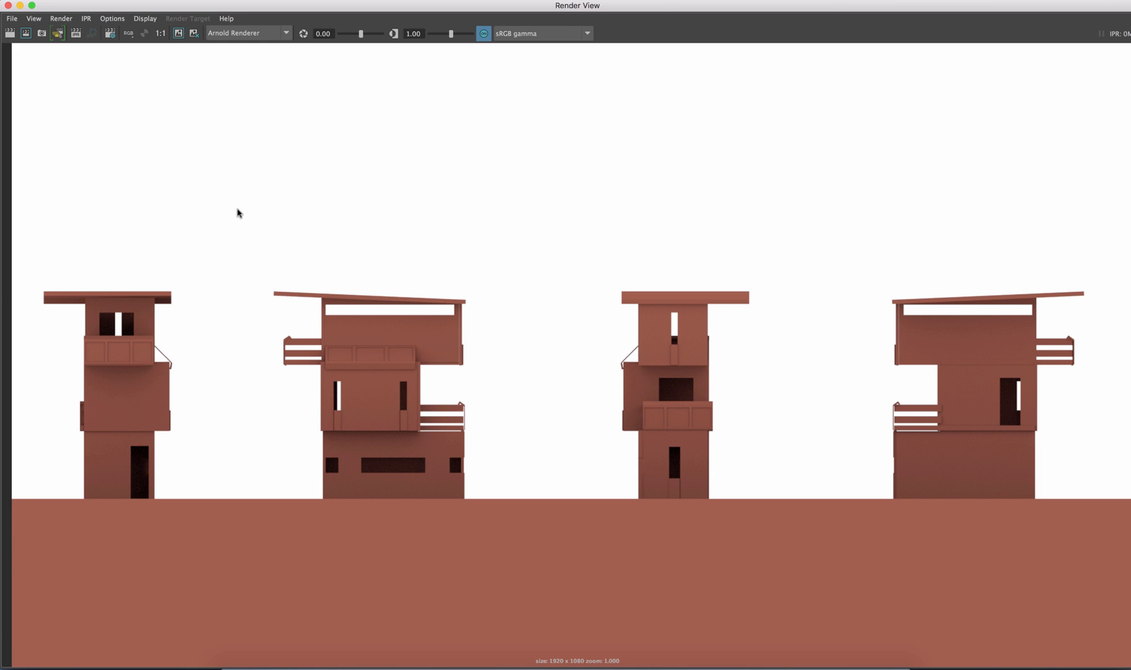
{"action": "left_click", "coordinate": [12, 18]}
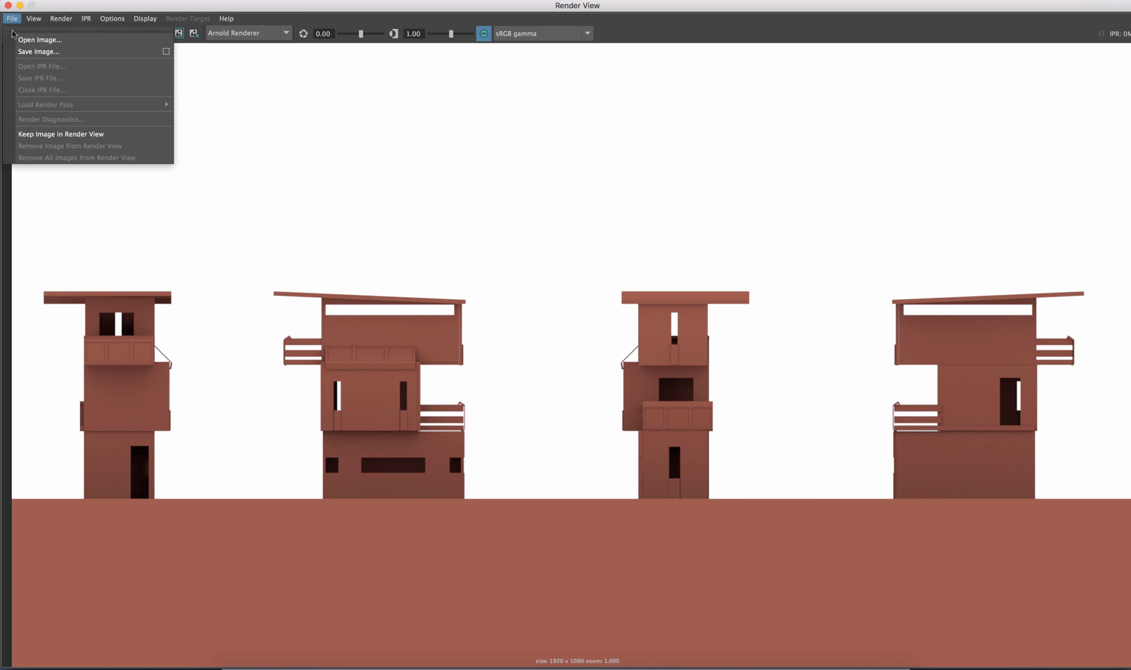
{"action": "left_click", "coordinate": [21, 52]}
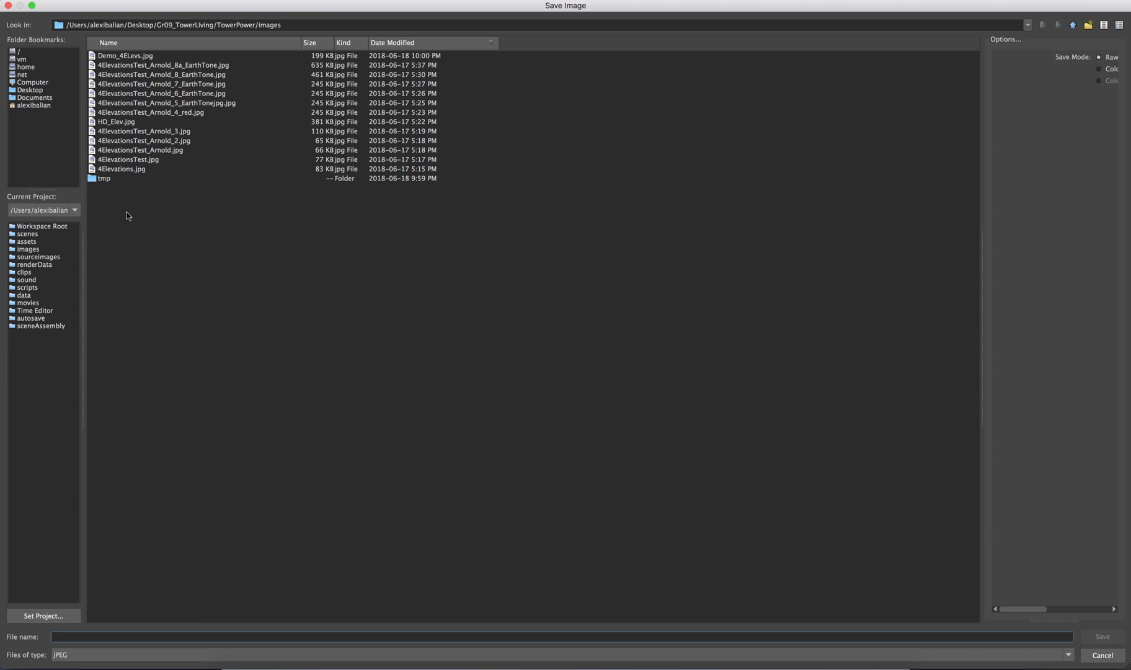
{"action": "left_click", "coordinate": [134, 56]}
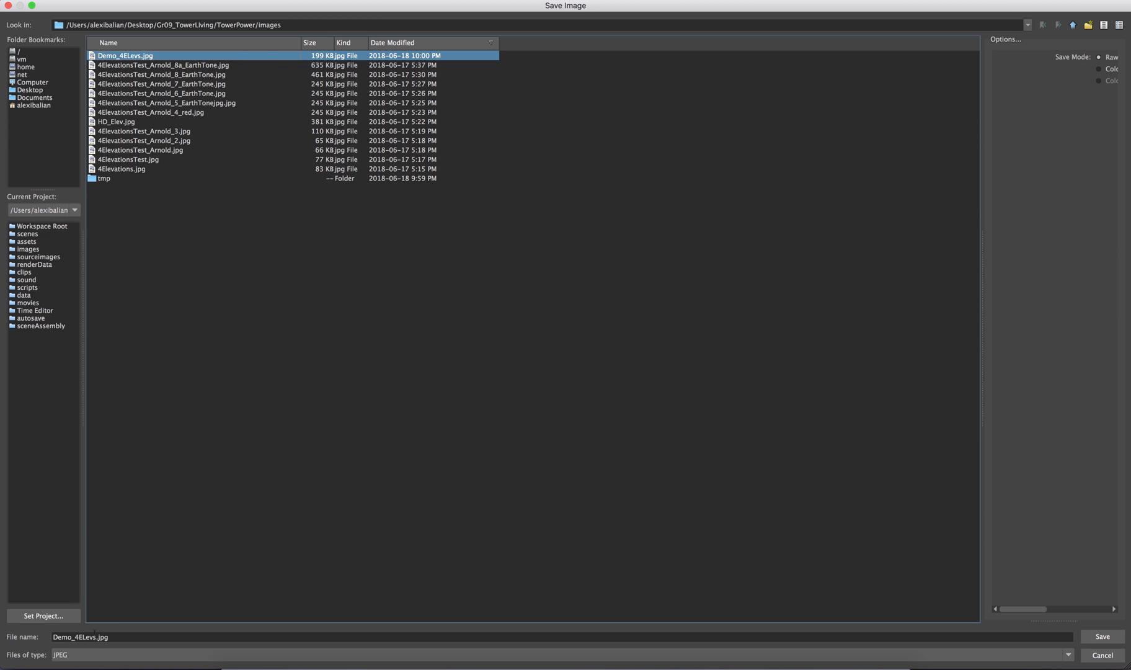
{"action": "left_click", "coordinate": [94, 636]}
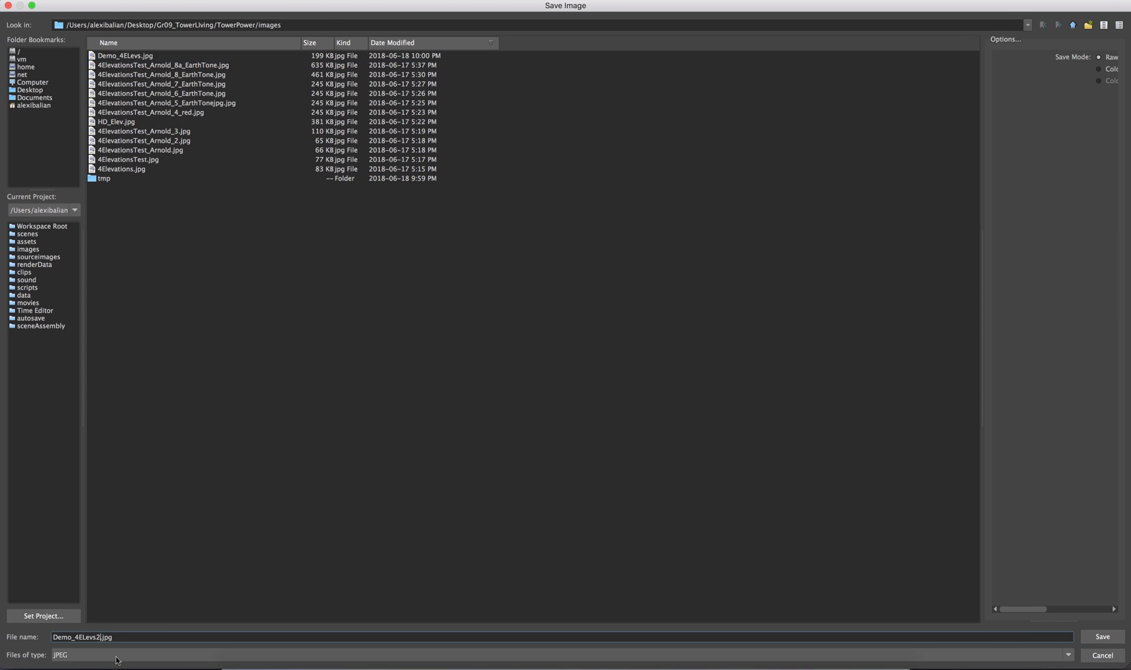
{"action": "key", "text": "Return"}
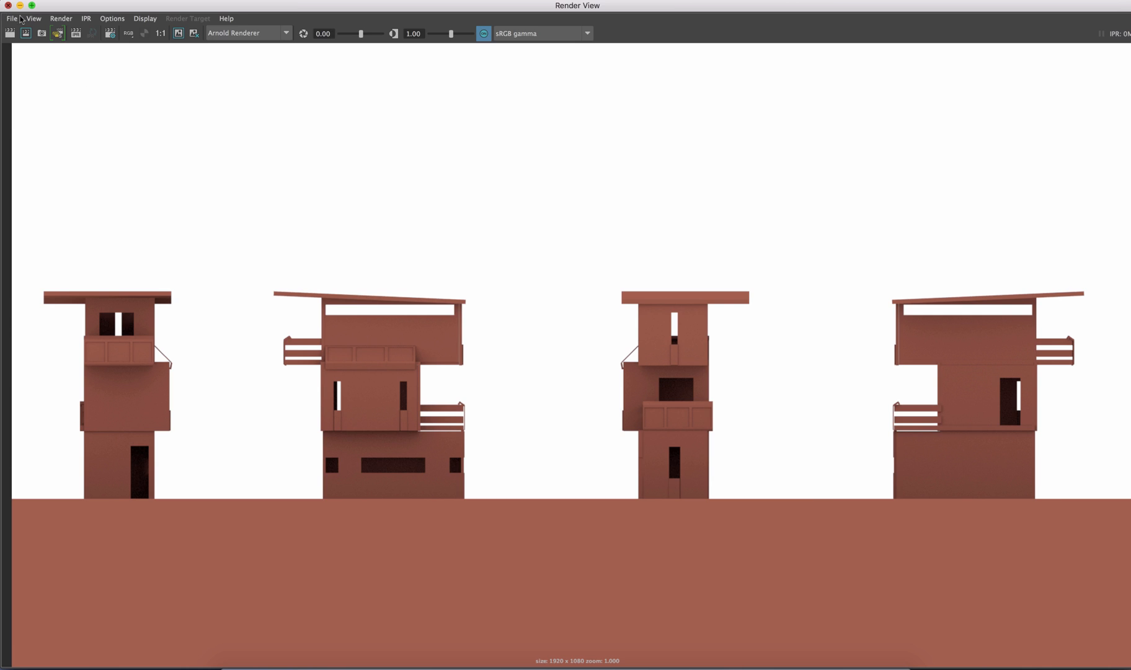
{"action": "left_click", "coordinate": [7, 5]}
Select all four towers and assign them a new aiAmbientOcclusion material, keeping its default white colour.
{"action": "left_click_drag", "start_coordinate": [157, 241], "coordinate": [814, 407]}
{"action": "right_click_drag", "start_coordinate": [574, 324], "coordinate": [546, 605]}
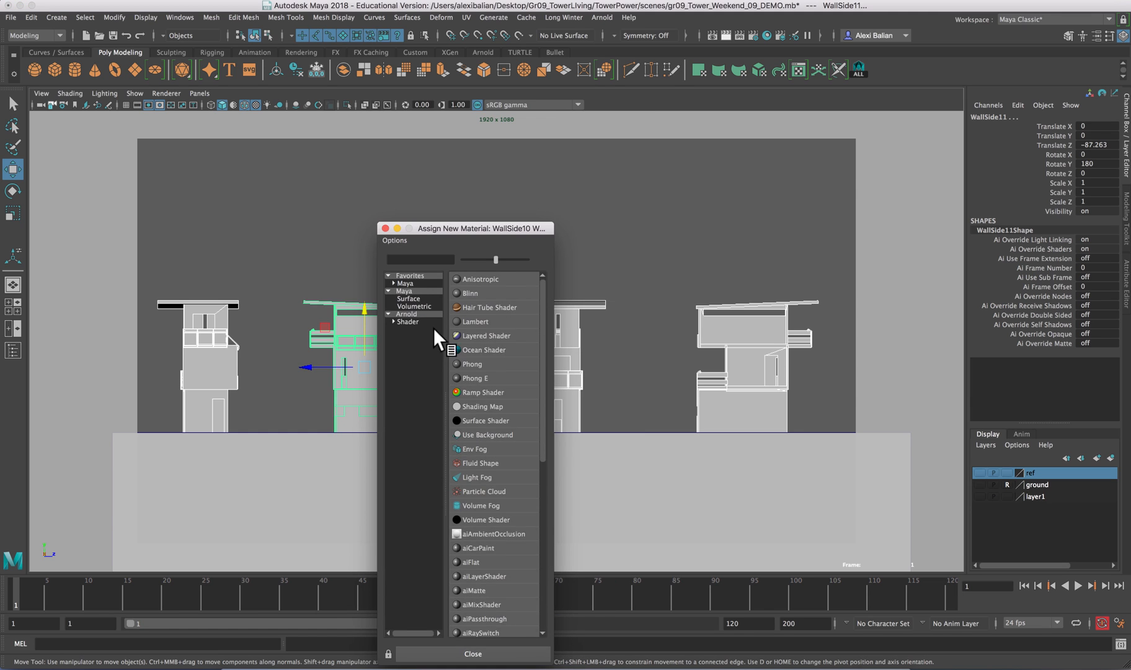
{"action": "left_click", "coordinate": [416, 320]}
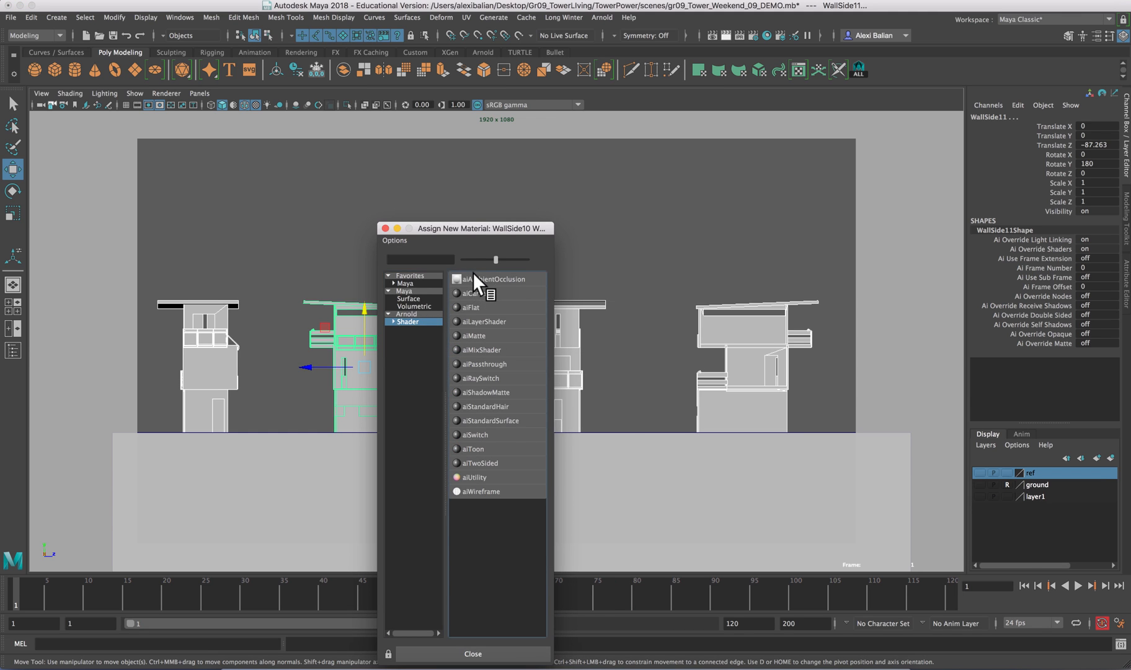
{"action": "left_click", "coordinate": [473, 273]}
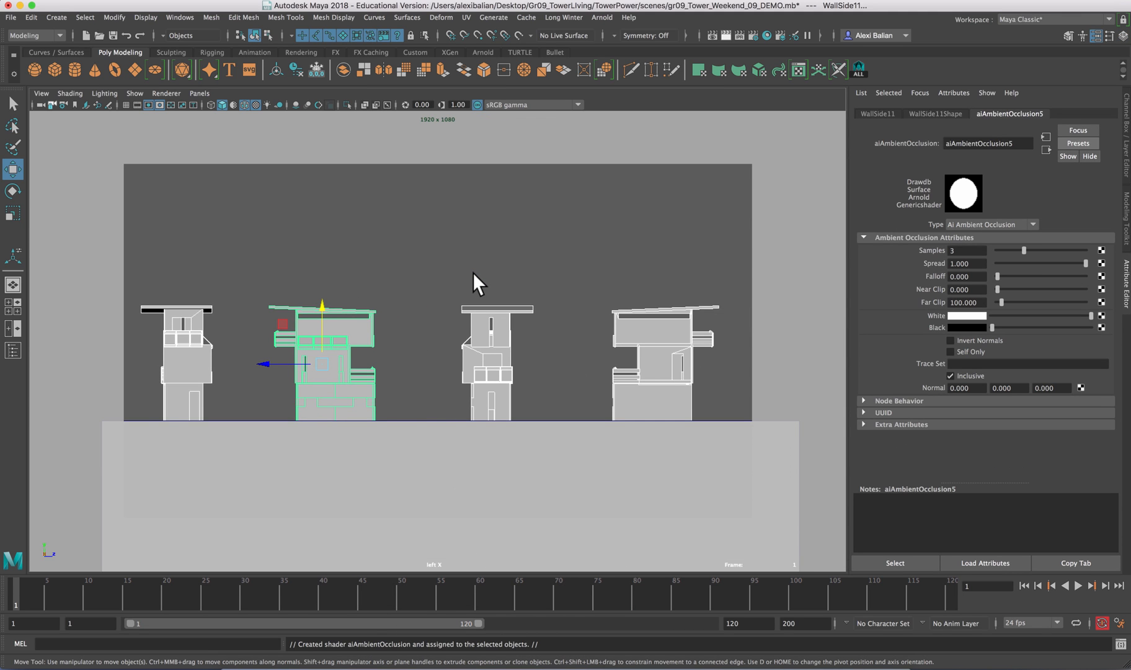
{"action": "key", "text": "ctrl+a"}
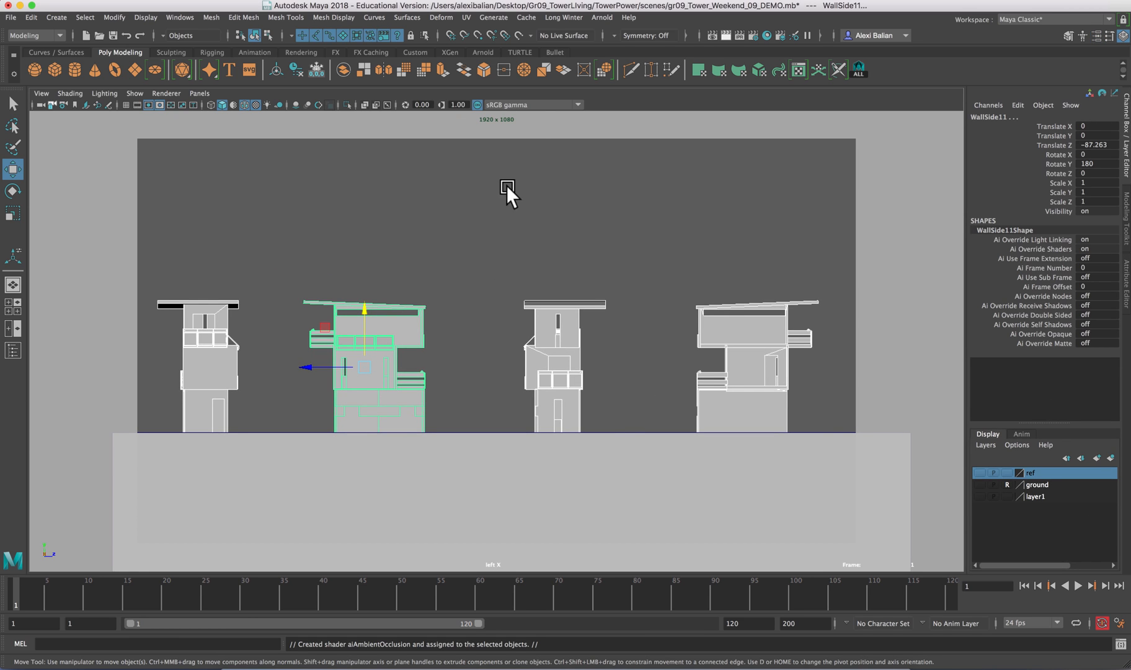
Render the white towers on the reddish-brown ground, save the image as Demo_4ELevs3_cla.jpg, and clear the selection.
{"action": "left_click", "coordinate": [724, 34]}
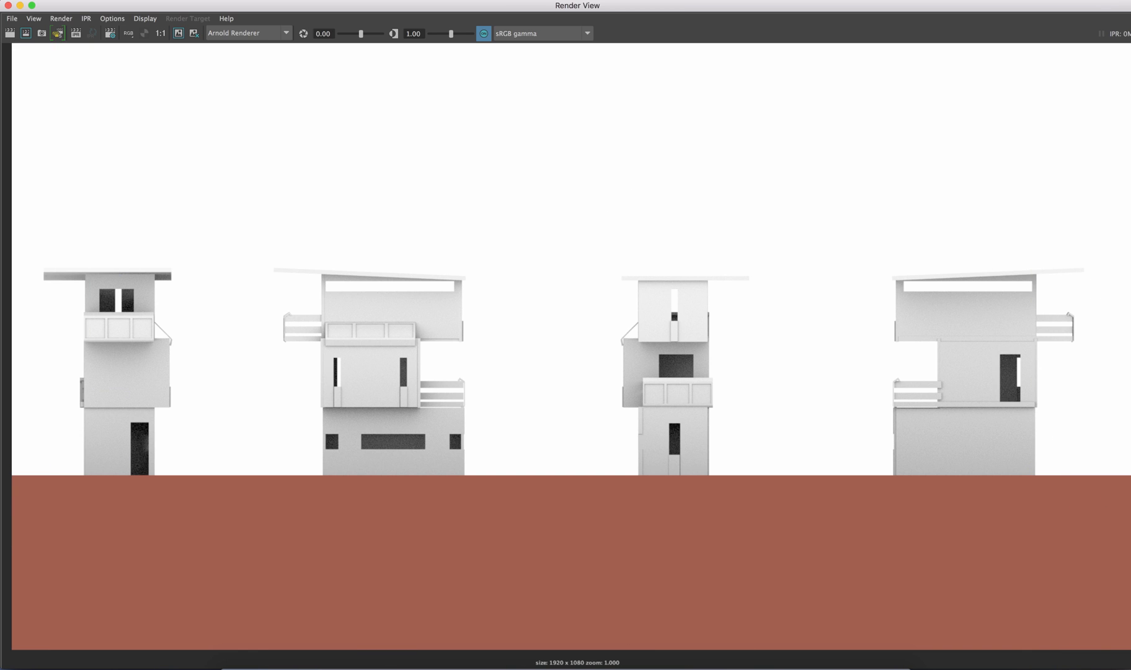
{"action": "left_click", "coordinate": [11, 19]}
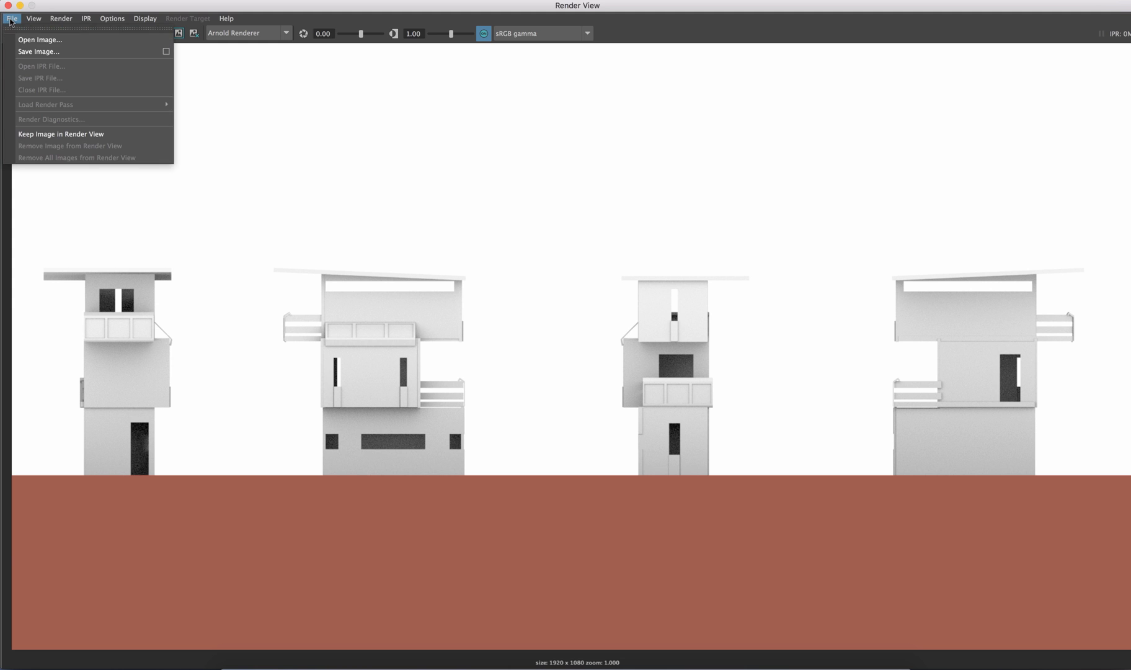
{"action": "left_click", "coordinate": [23, 51]}
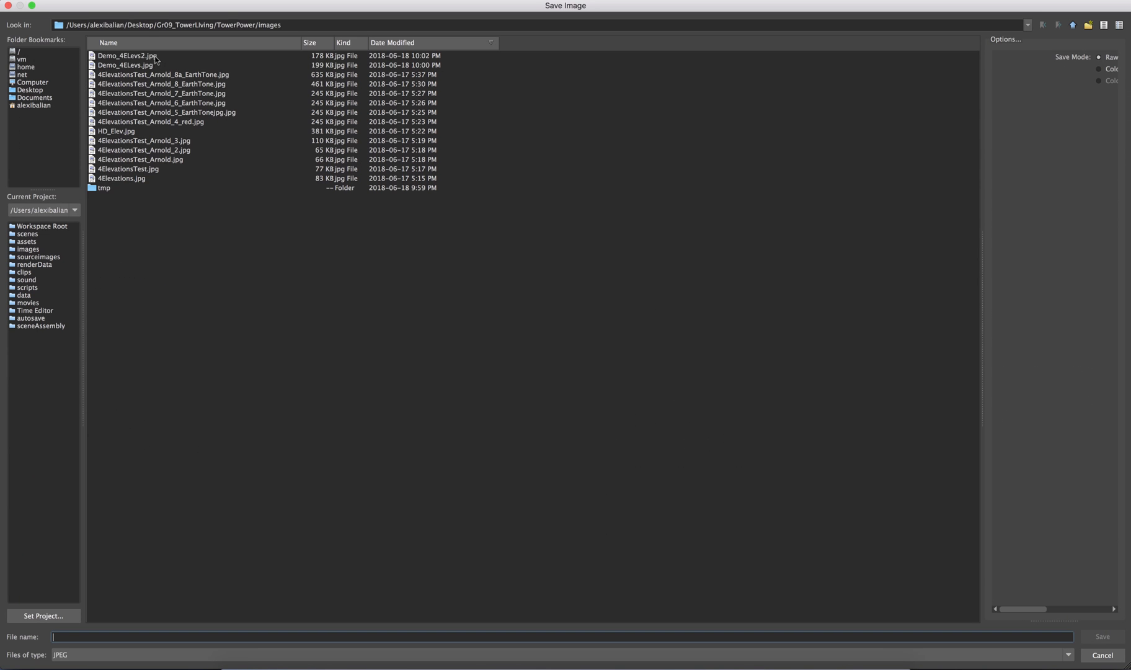
{"action": "left_click", "coordinate": [192, 88]}
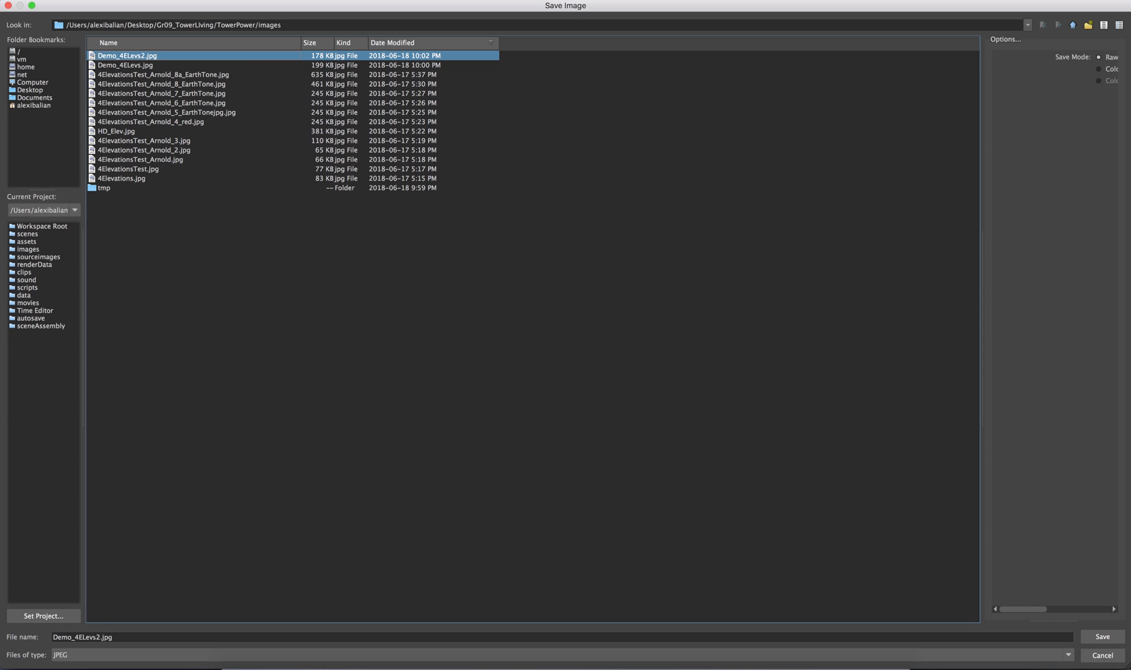
{"action": "left_click", "coordinate": [99, 636]}
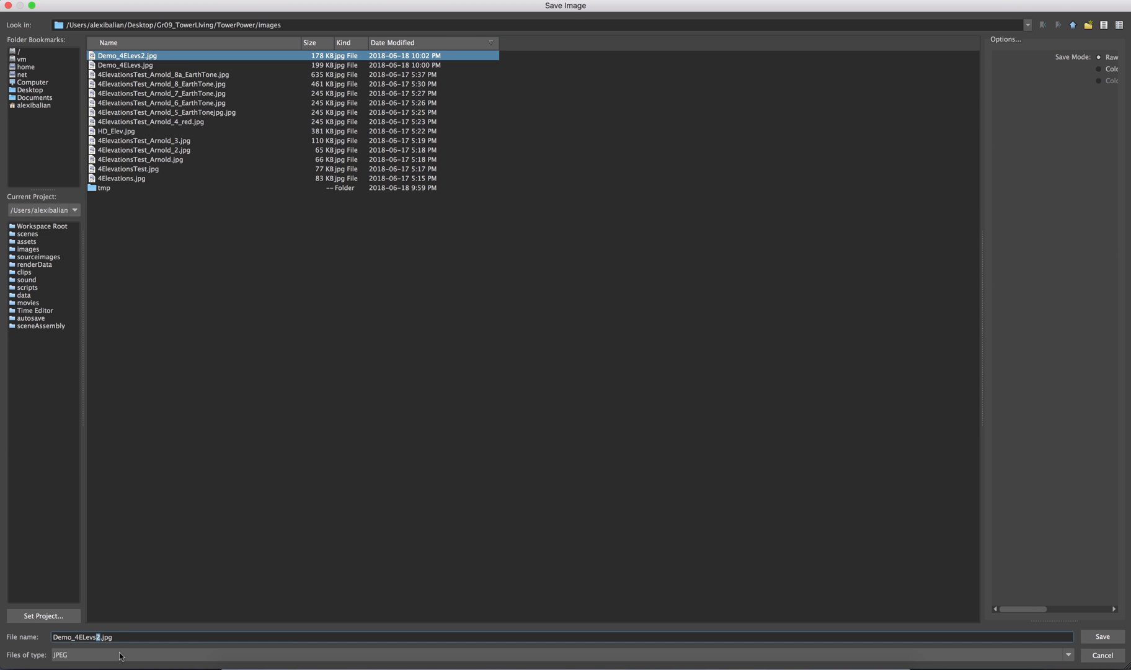
{"action": "type", "text": "3_cla"}
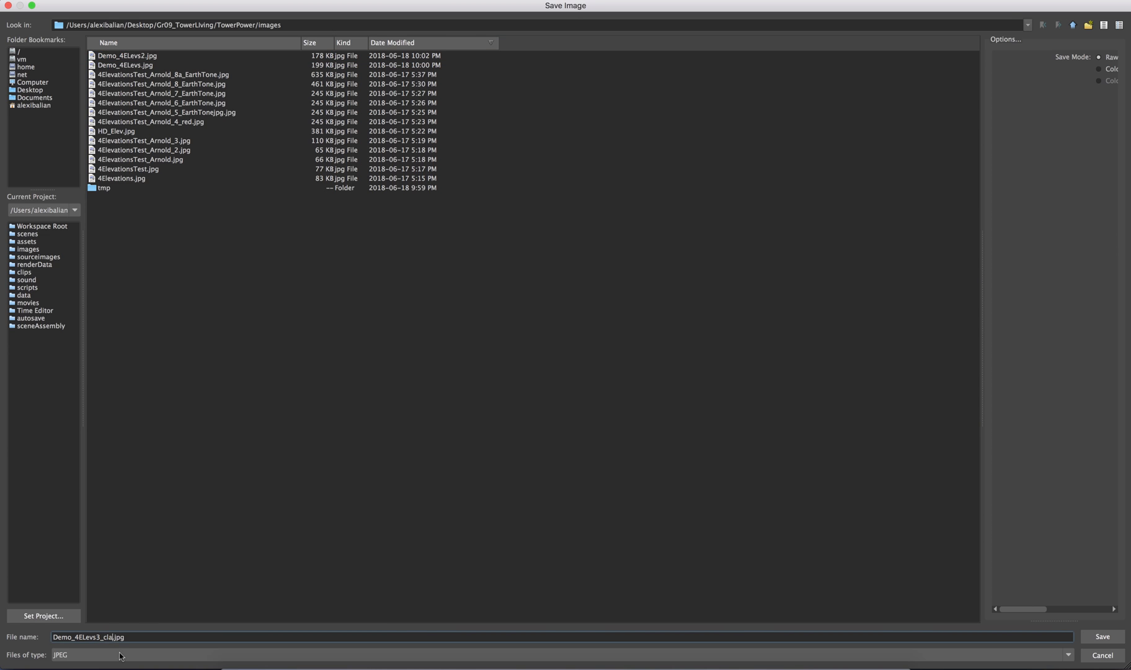
{"action": "key", "text": "Return"}
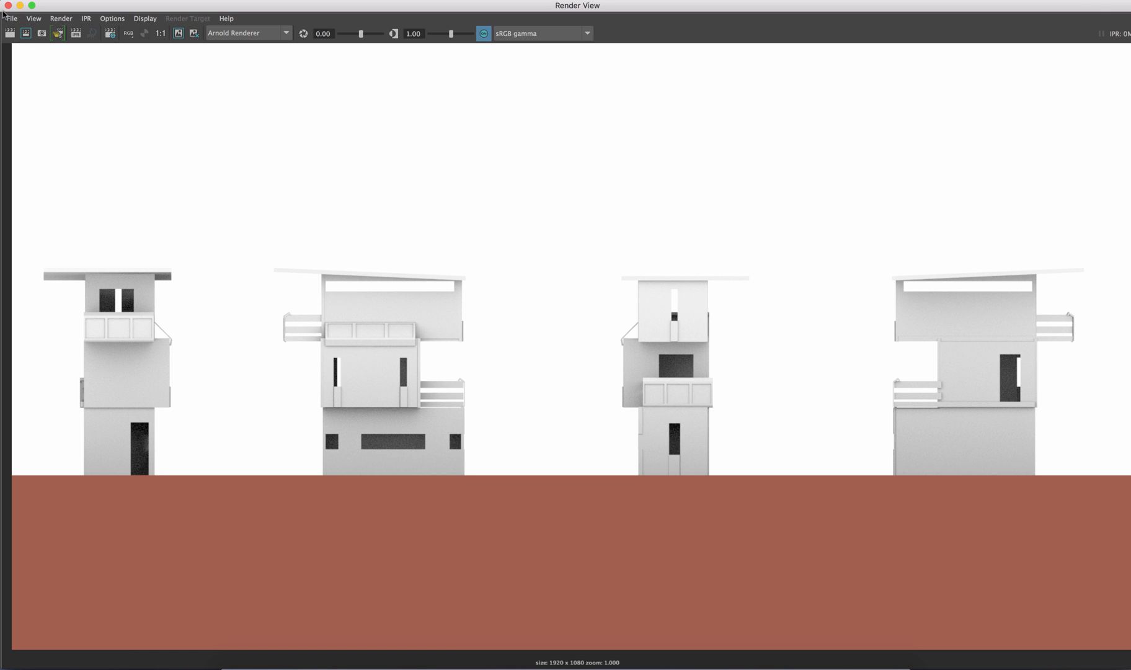
{"action": "left_click", "coordinate": [806, 0]}
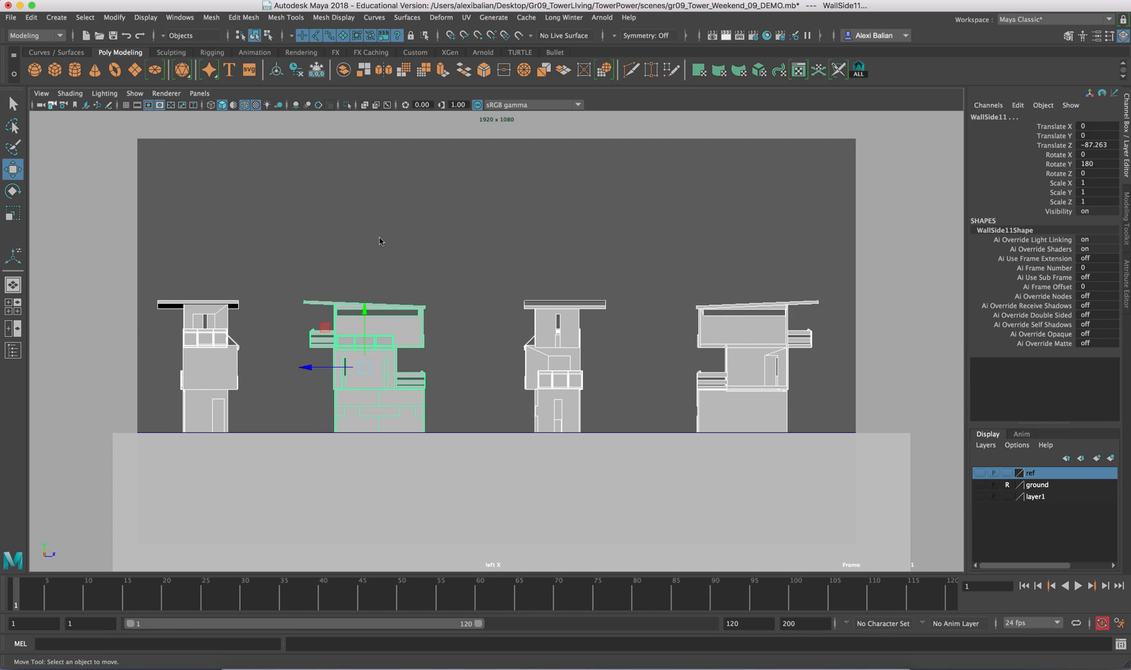
{"action": "left_click", "coordinate": [380, 241]}
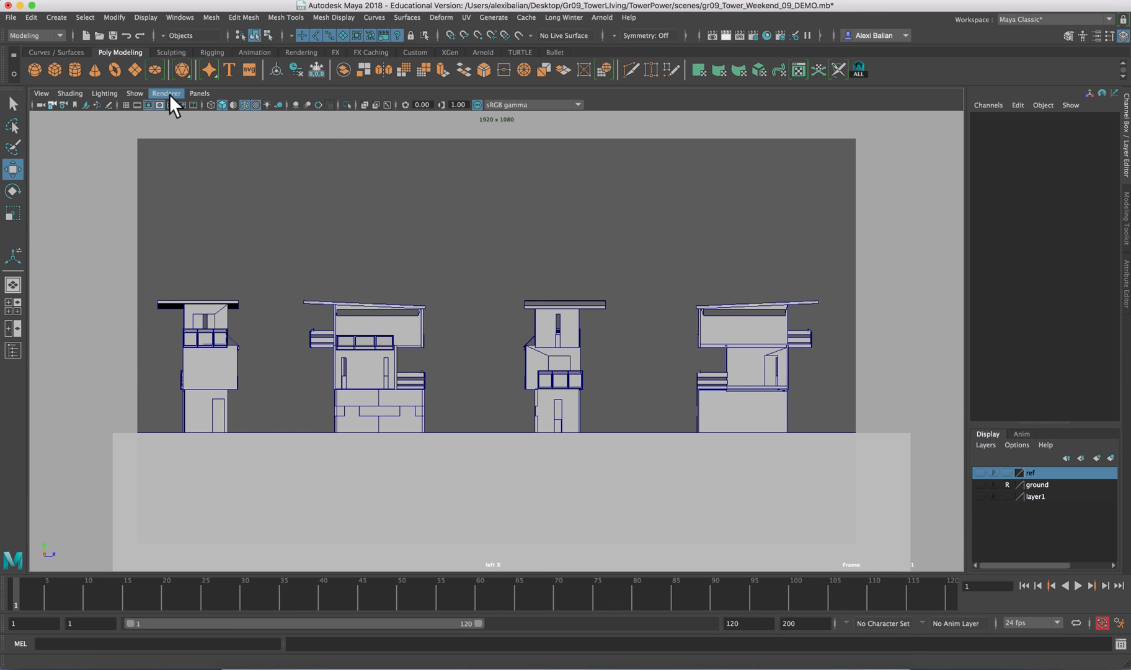
Enable the display of lights and then of all object types in the left view.
{"action": "left_click", "coordinate": [135, 93]}
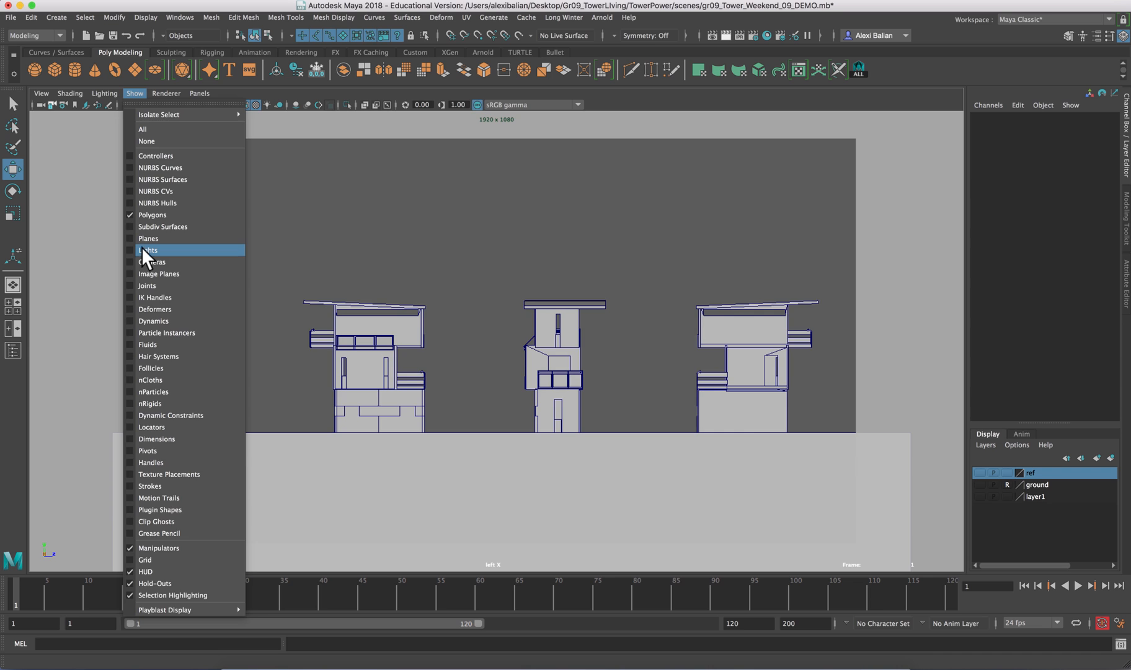
{"action": "left_click", "coordinate": [141, 247]}
{"action": "left_click", "coordinate": [136, 92]}
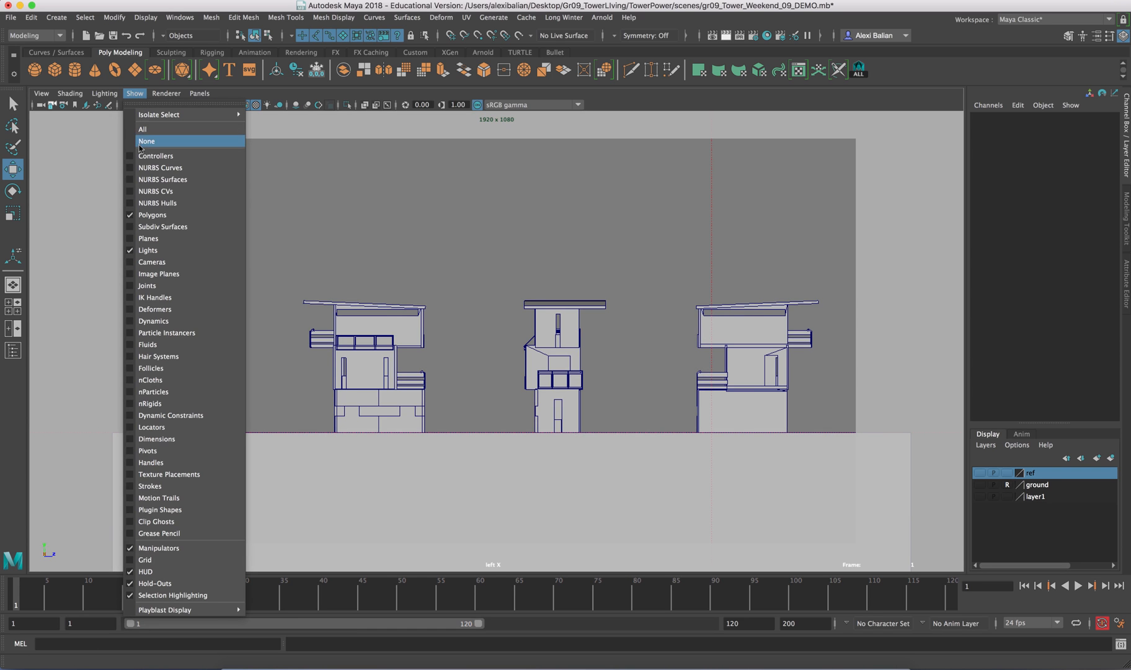
{"action": "left_click", "coordinate": [142, 130]}
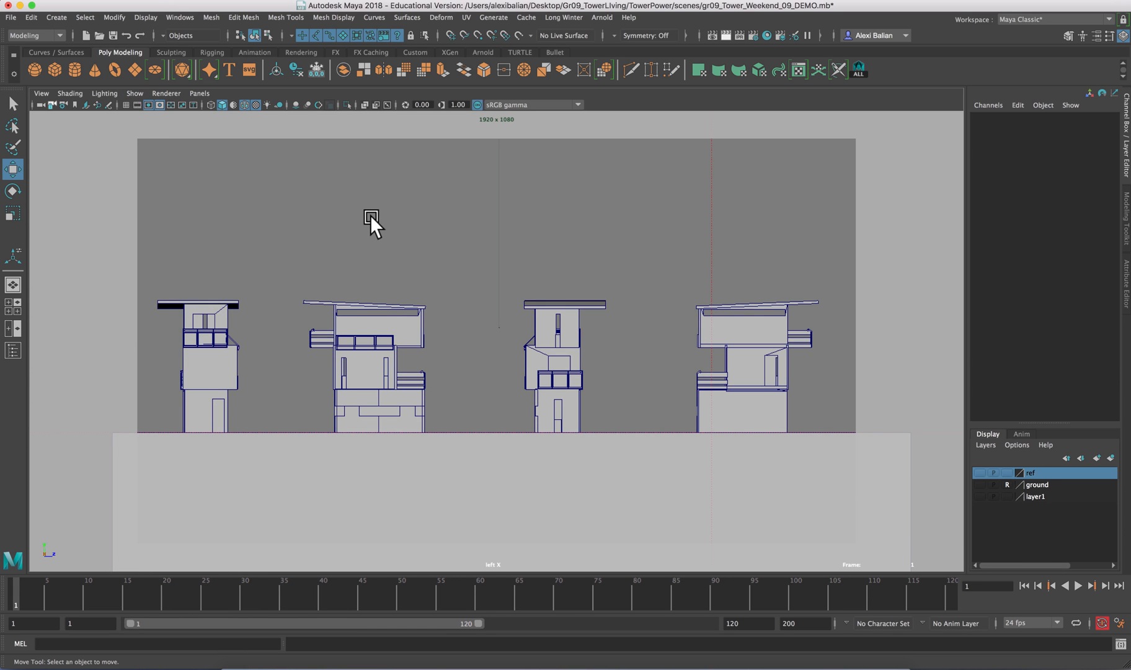
Try to select the skydome light in the left view, clear the selection, and check which object types are displayed.
{"action": "left_click_drag", "start_coordinate": [387, 218], "coordinate": [652, 258]}
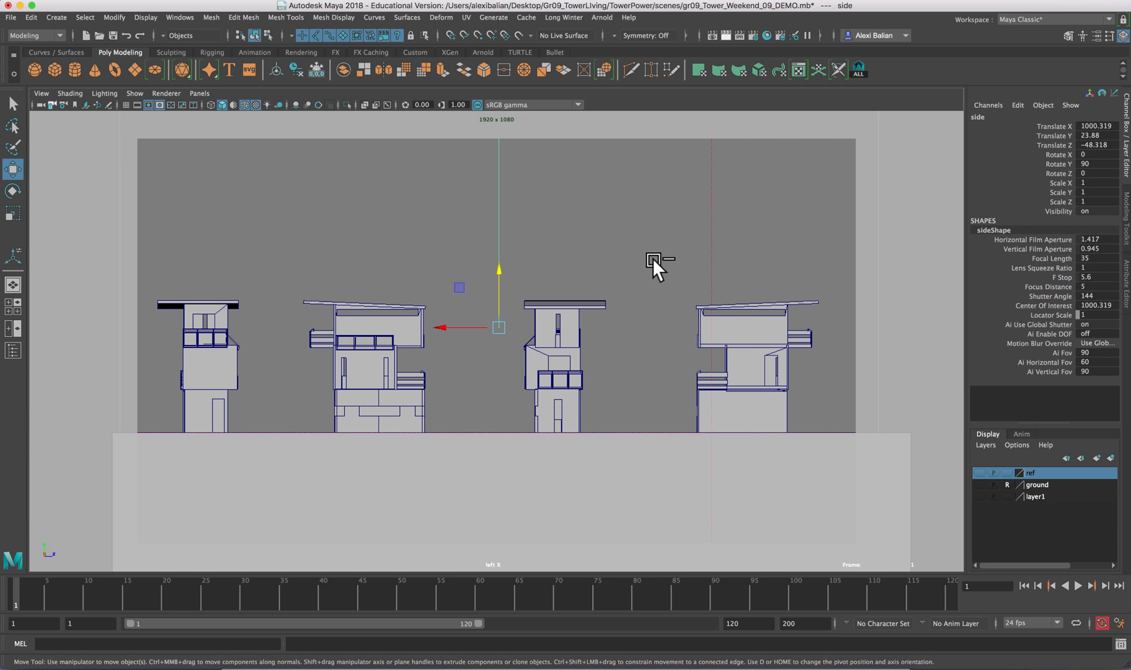
{"action": "key", "text": "ctrl+a"}
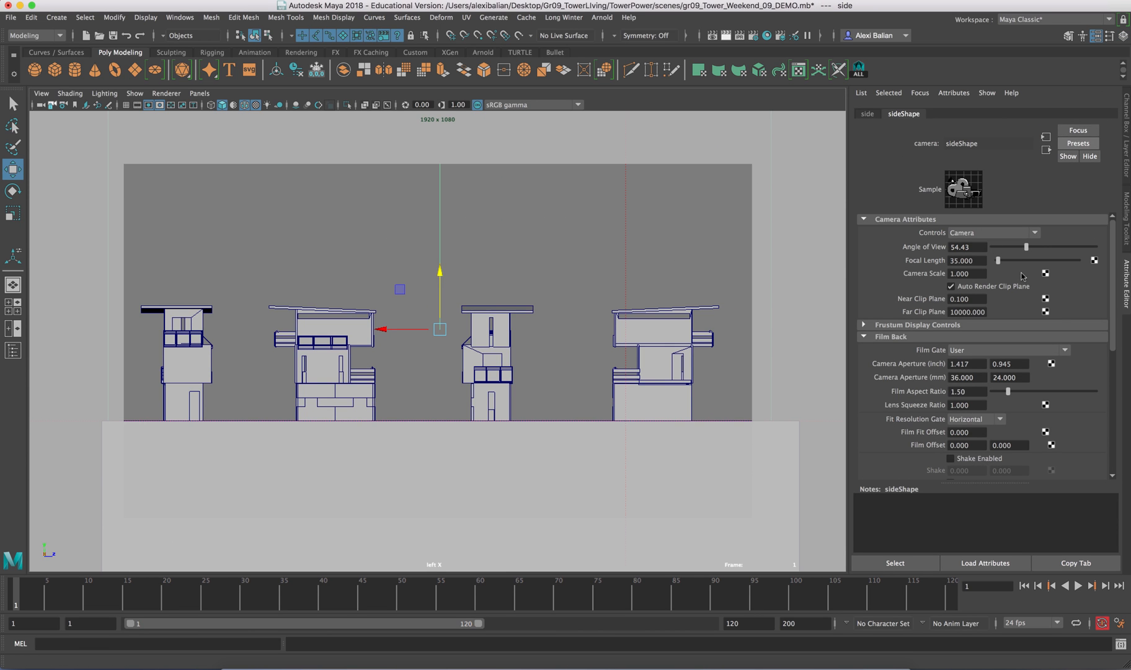
{"action": "left_click", "coordinate": [292, 234]}
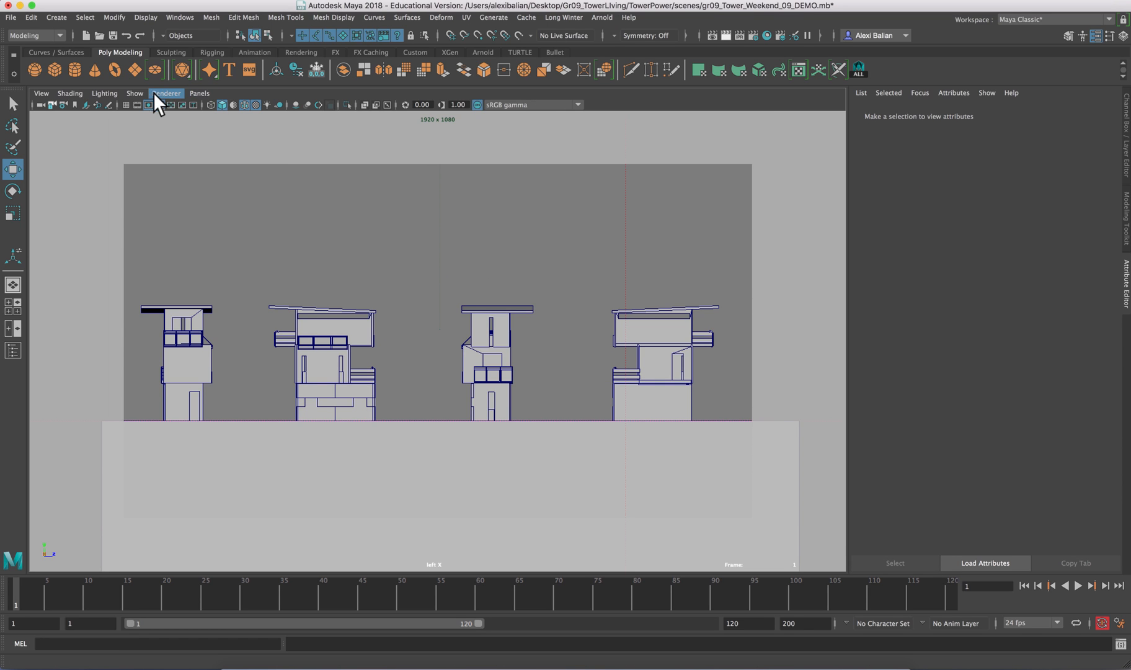
{"action": "left_click", "coordinate": [136, 93]}
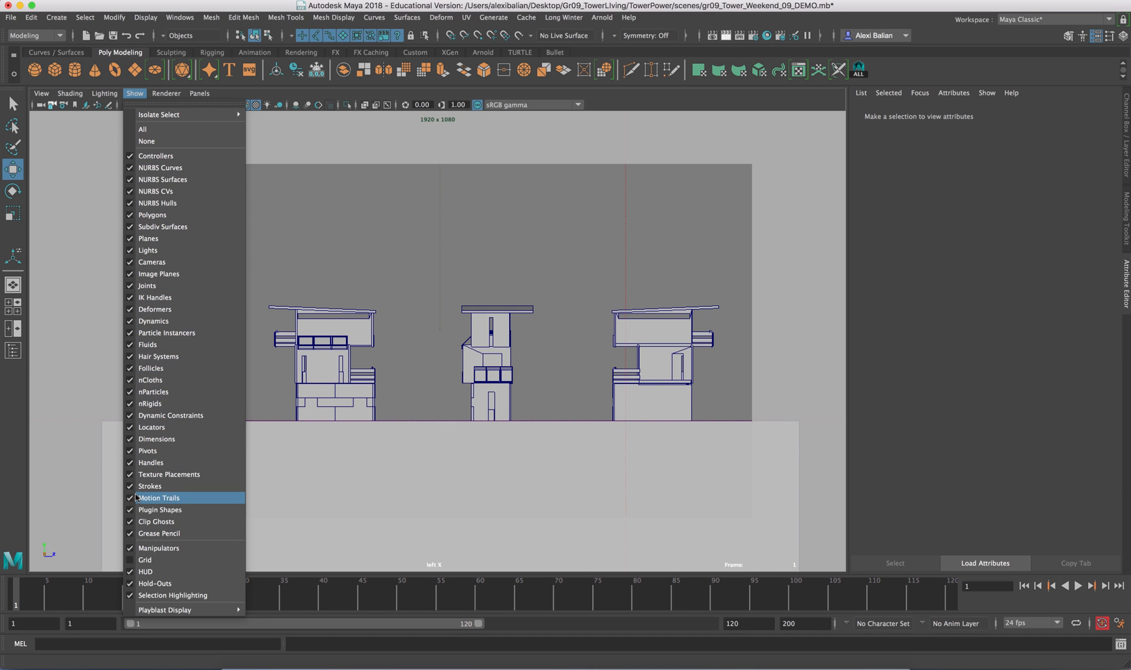
{"action": "left_click", "coordinate": [304, 222]}
Switch to the perspective view and try to select the skydome light in the area above the towers.
{"action": "key", "text": "space"}
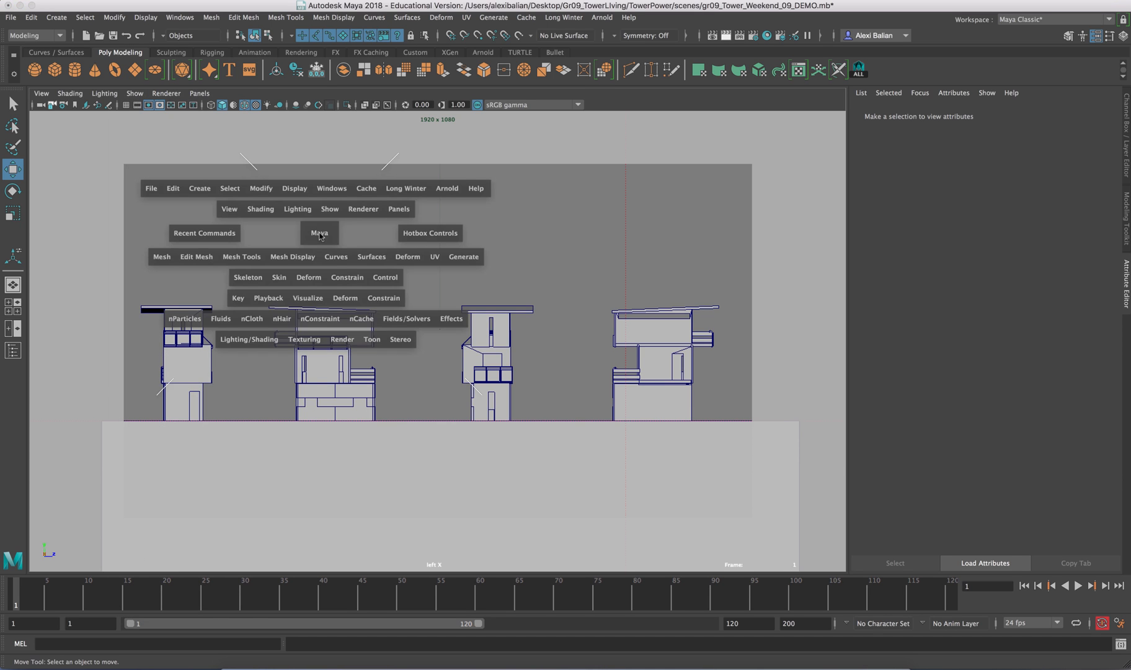
{"action": "left_click", "coordinate": [319, 233]}
{"action": "left_click_drag", "start_coordinate": [320, 234], "coordinate": [328, 201]}
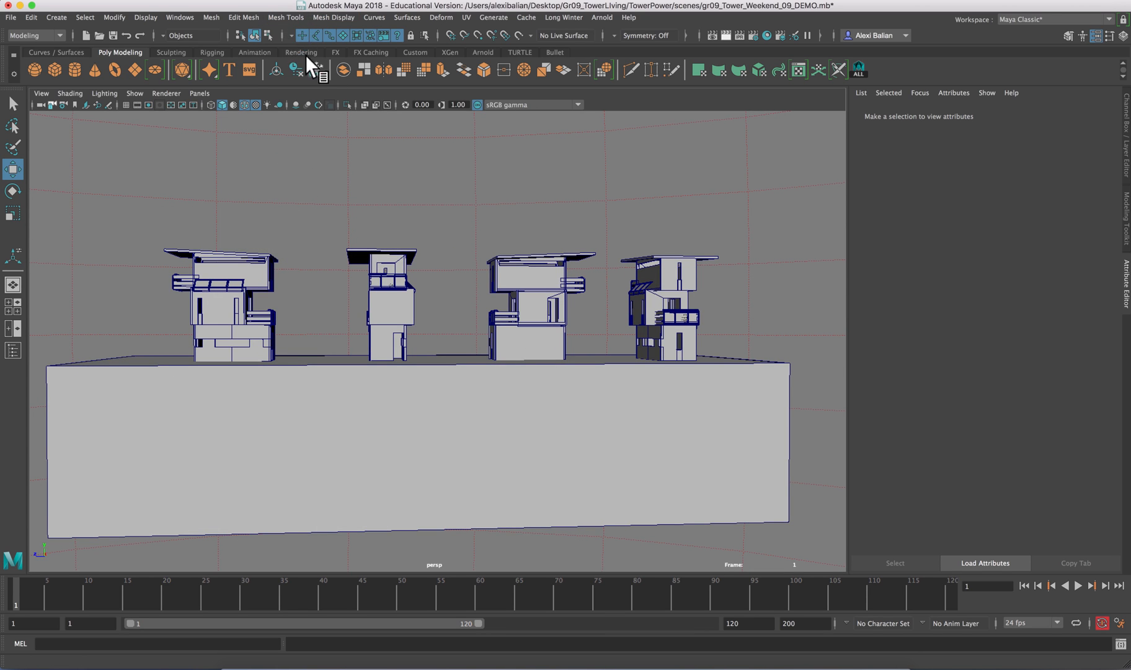
{"action": "left_click_drag", "start_coordinate": [439, 141], "coordinate": [581, 239]}
{"action": "key", "text": "ctrl+a"}
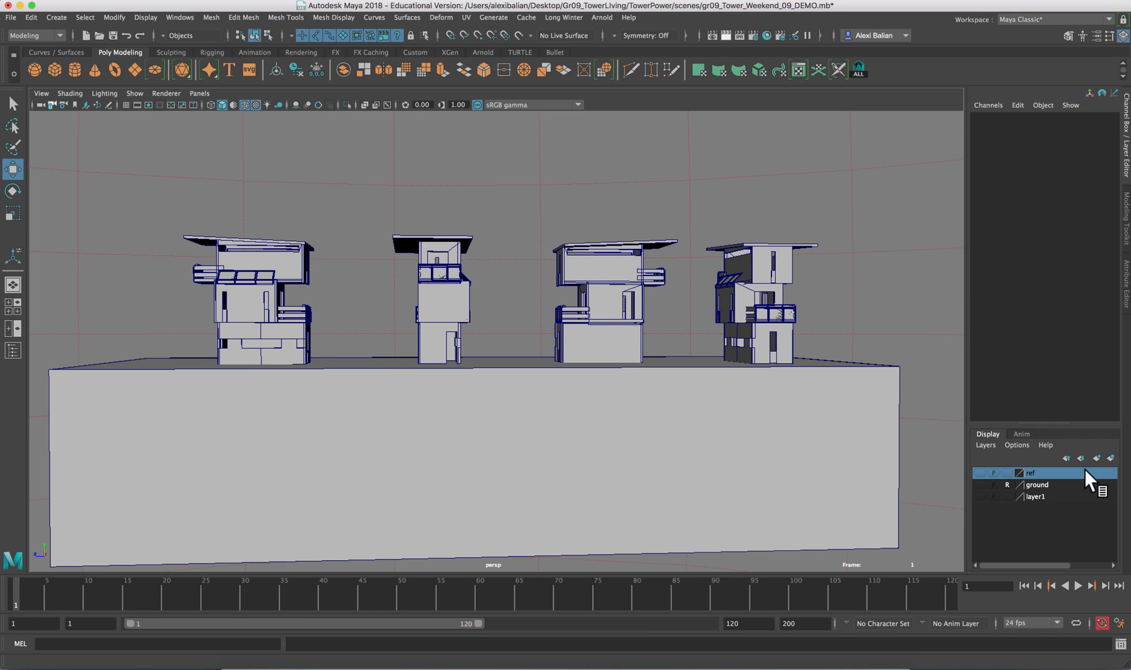
{"action": "left_click_drag", "start_coordinate": [552, 189], "coordinate": [700, 228]}
Find aiSkyDomeLight1 in the Outliner, delete it, and close the Outliner.
{"action": "left_click", "coordinate": [170, 16]}
{"action": "left_click", "coordinate": [193, 145]}
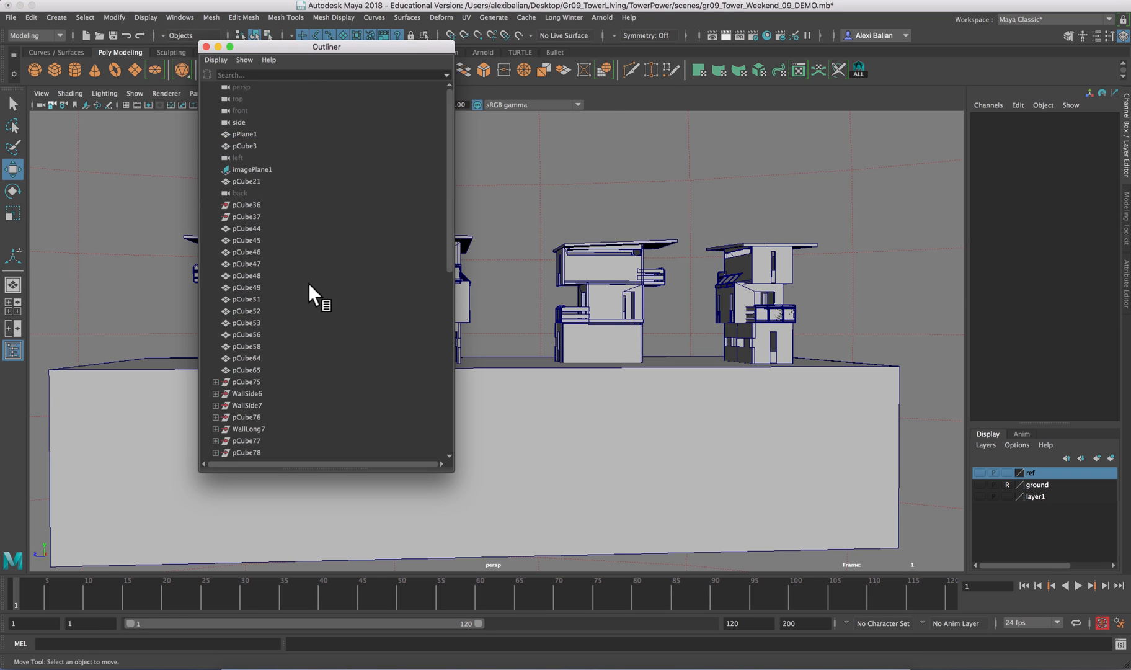
{"action": "scroll", "coordinate": [309, 282], "scroll_direction": "down", "scroll_amount": 10}
{"action": "left_click", "coordinate": [260, 429]}
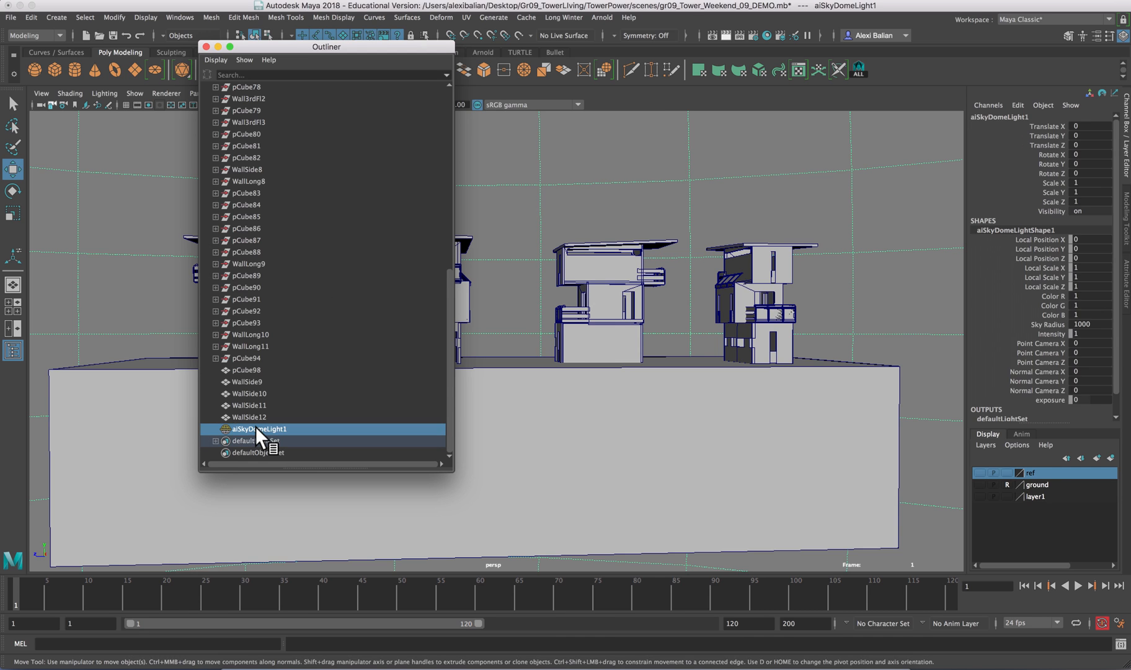
{"action": "key", "text": "Delete"}
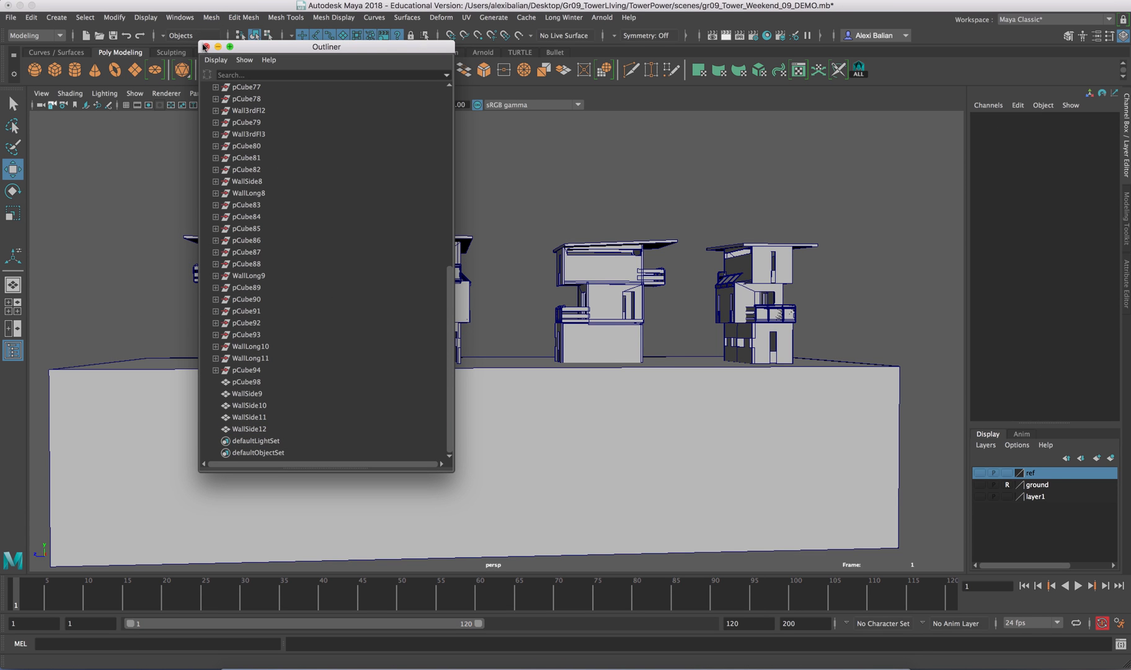
{"action": "left_click", "coordinate": [206, 46]}
Create a new Arnold skydome light and keep it selected.
{"action": "left_click", "coordinate": [600, 18]}
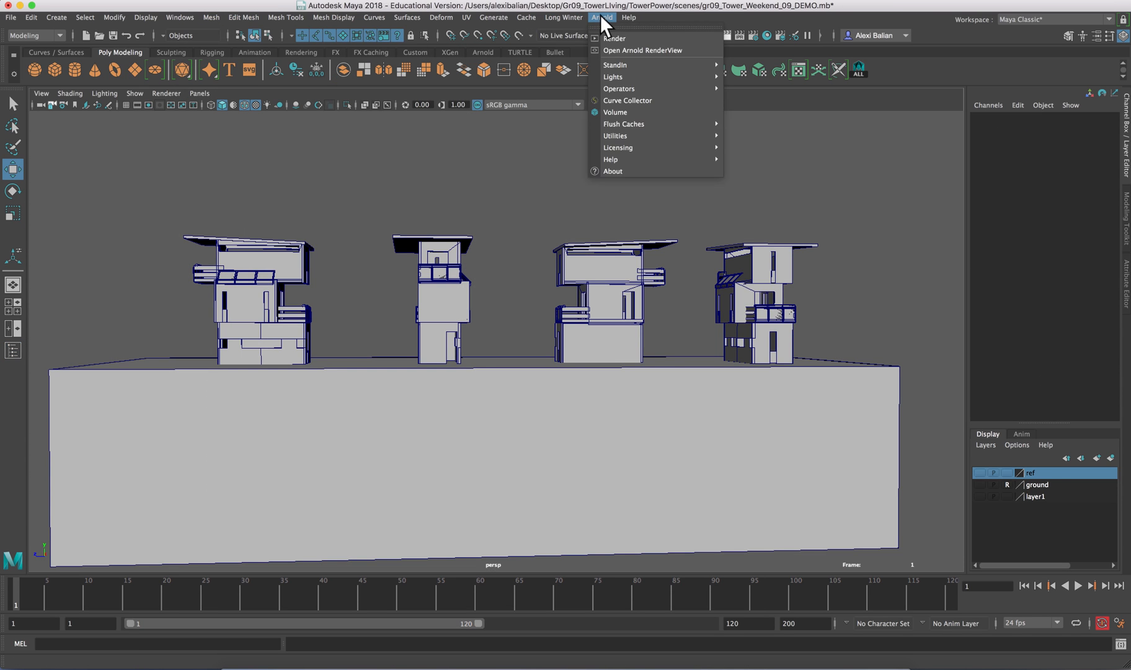
{"action": "mouse_move", "coordinate": [682, 76]}
{"action": "left_click", "coordinate": [750, 98]}
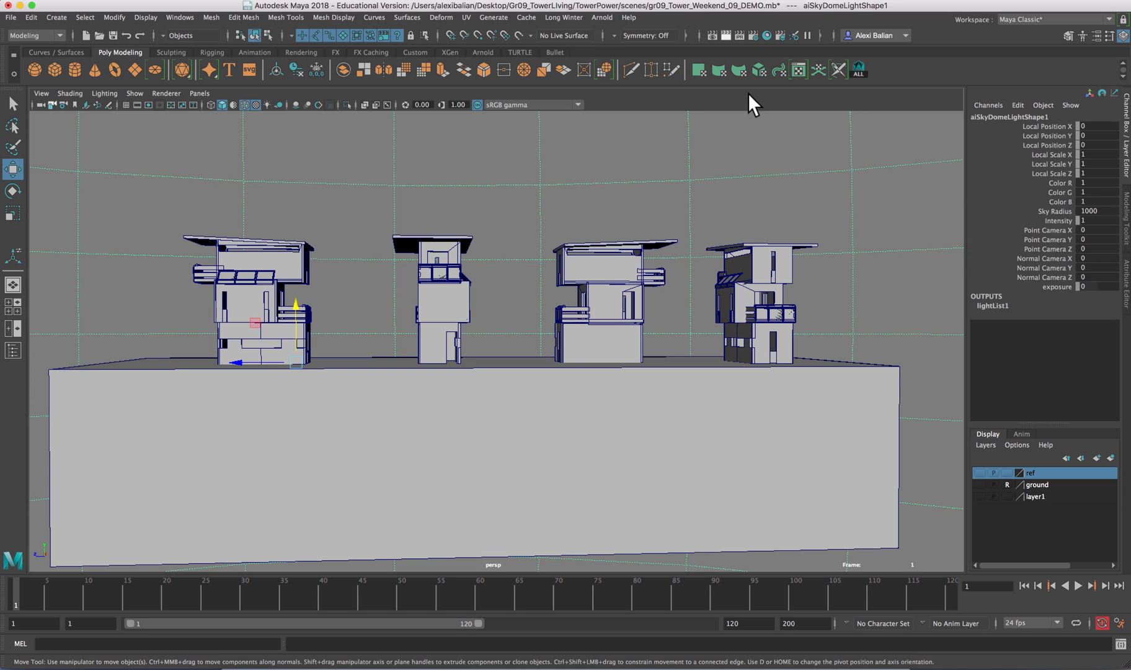
{"action": "left_click", "coordinate": [698, 150]}
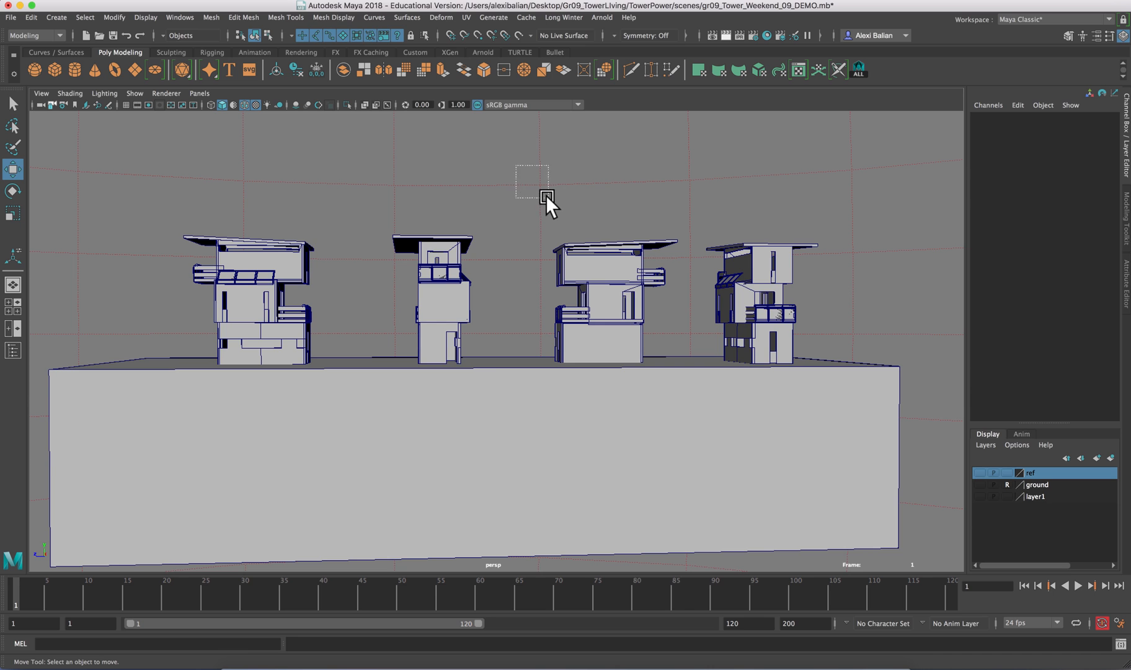
{"action": "key", "text": "ctrl+z"}
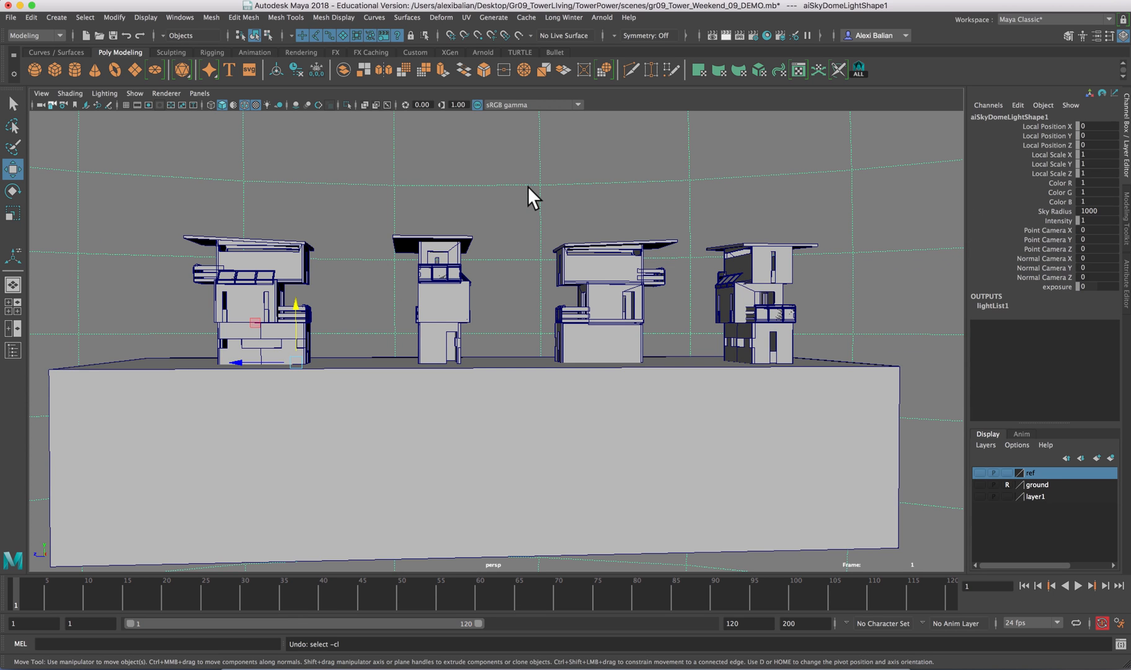
Map a Ramp texture to the skydome light's colour, make its black stop blue, and move that stop to about 0.234.
{"action": "key", "text": "ctrl+a"}
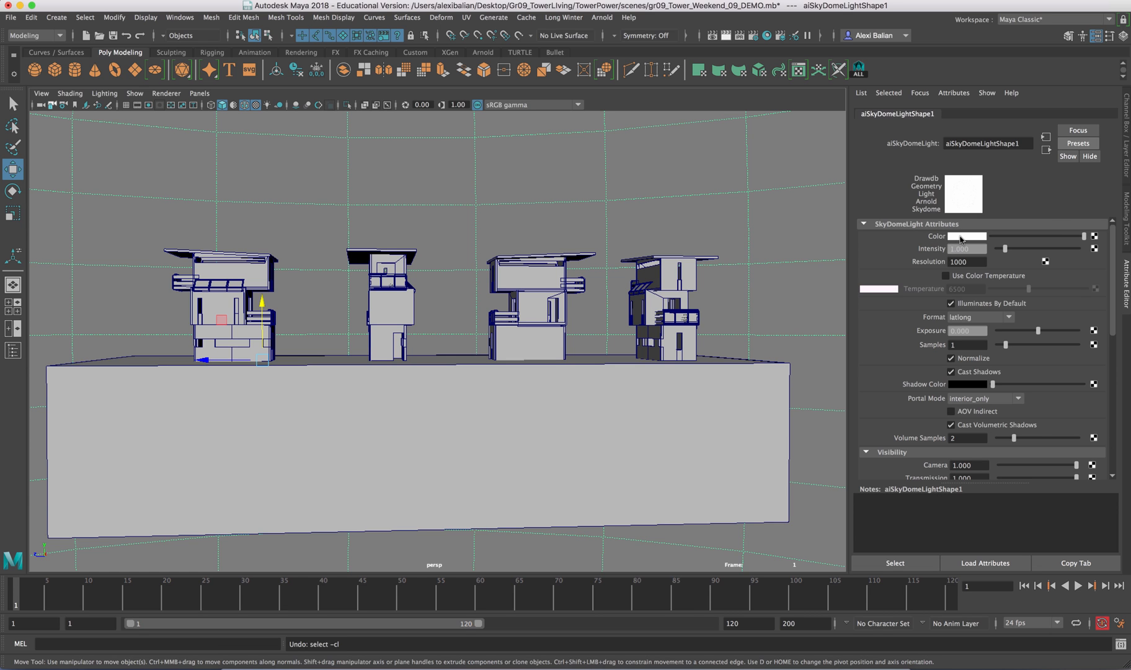
{"action": "left_click", "coordinate": [1094, 236]}
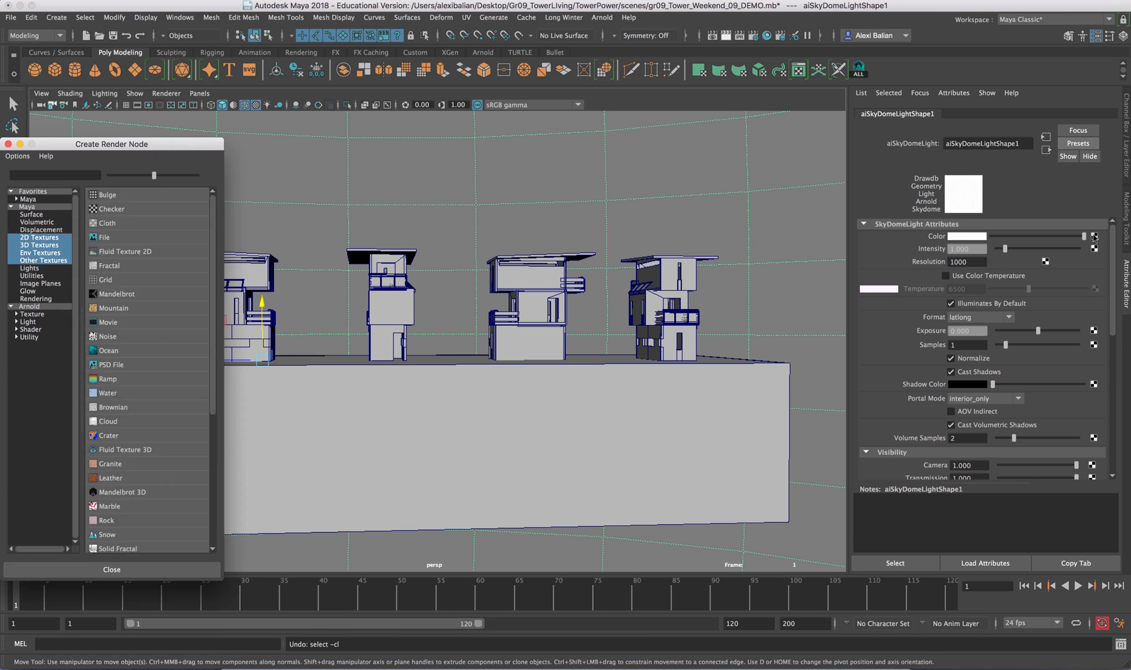
{"action": "left_click_drag", "start_coordinate": [52, 146], "coordinate": [478, 21]}
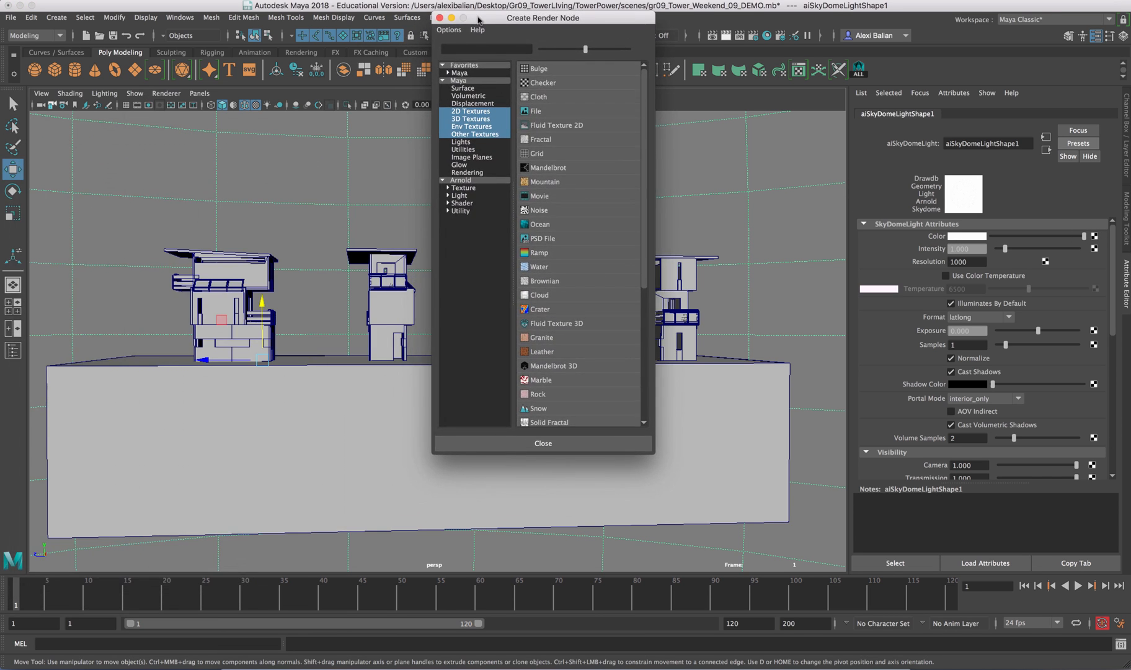
{"action": "left_click", "coordinate": [538, 252]}
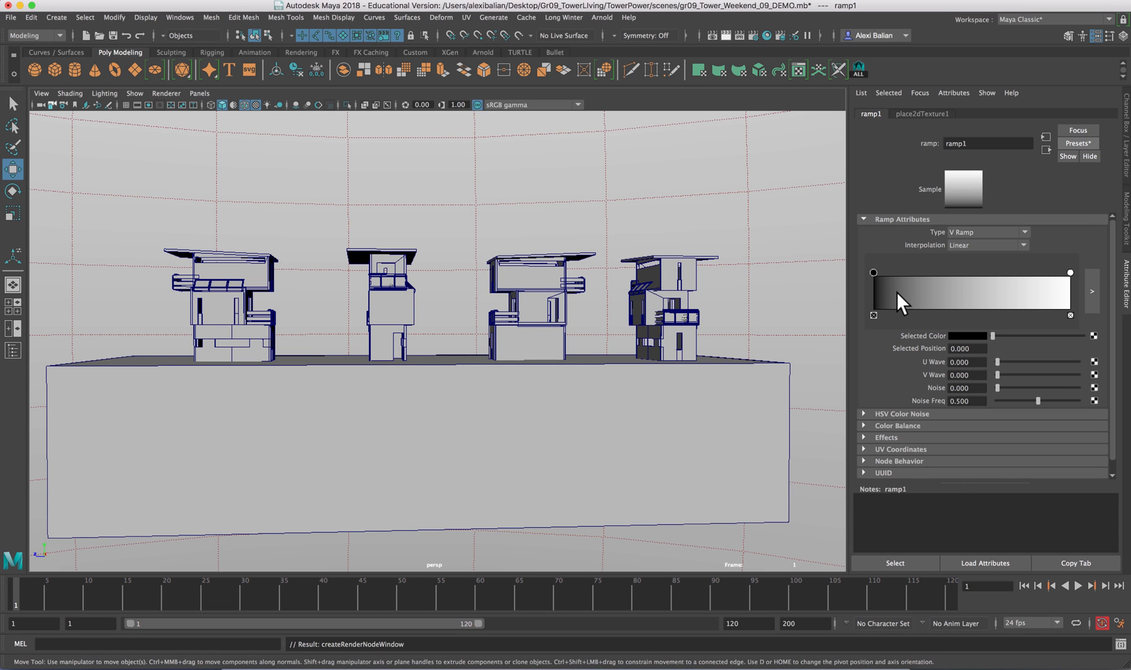
{"action": "left_click", "coordinate": [973, 334]}
{"action": "left_click", "coordinate": [936, 330]}
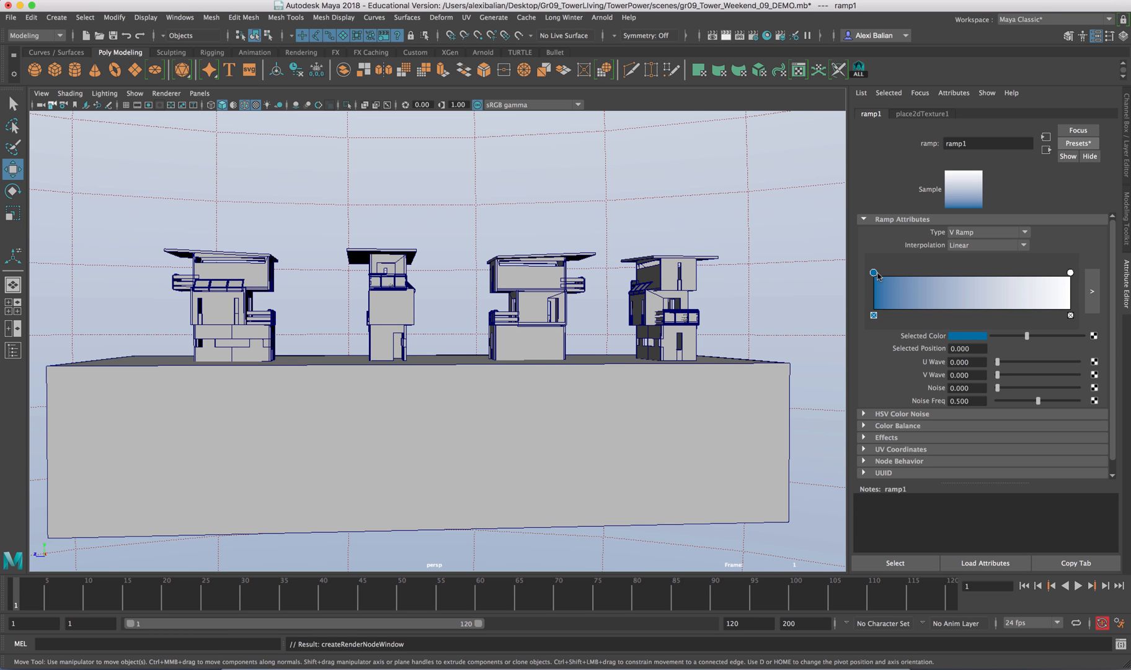
{"action": "left_click_drag", "start_coordinate": [875, 274], "coordinate": [921, 277]}
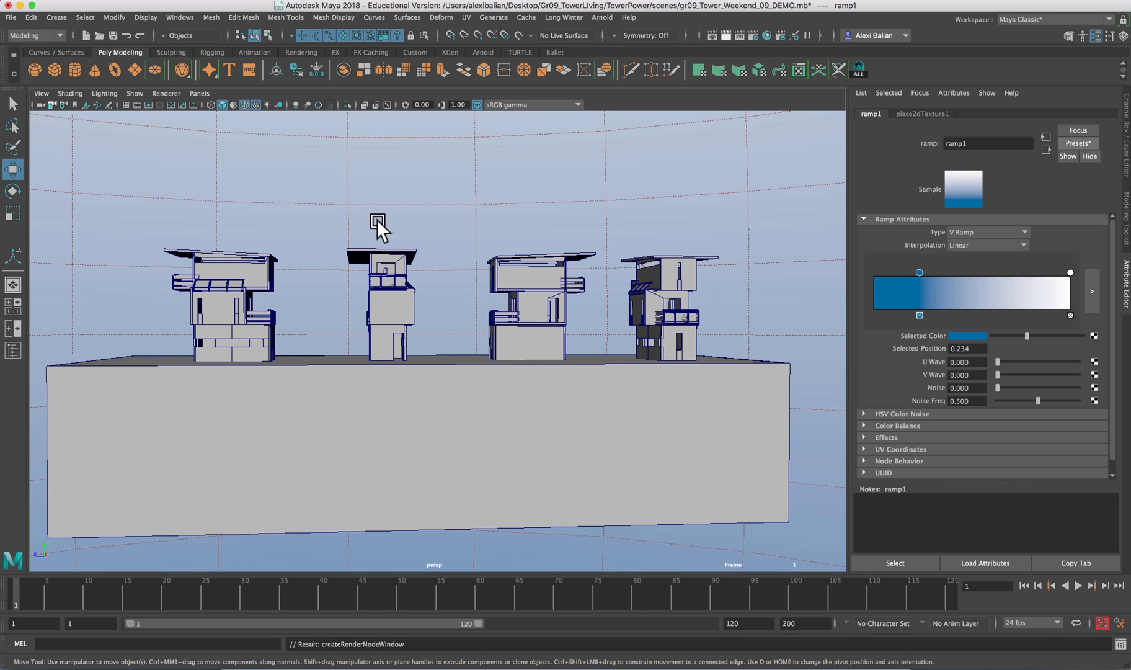
Return to the left orthographic view and render the towers against the blue ramp sky.
{"action": "left_click", "coordinate": [199, 93]}
{"action": "mouse_move", "coordinate": [215, 129]}
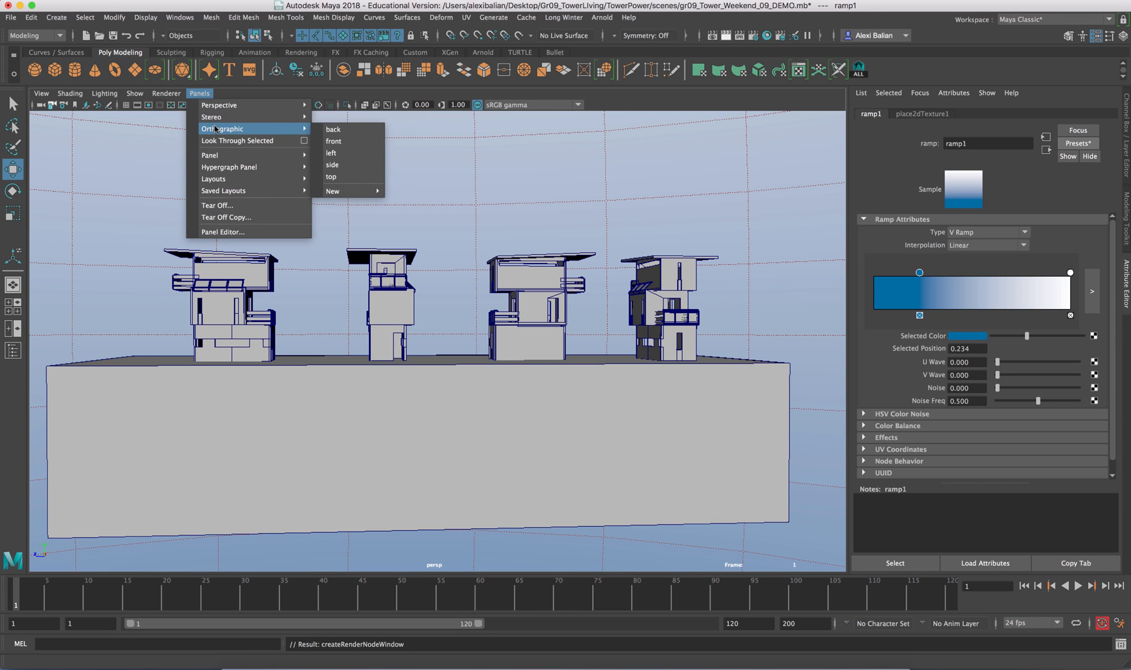
{"action": "left_click", "coordinate": [335, 151]}
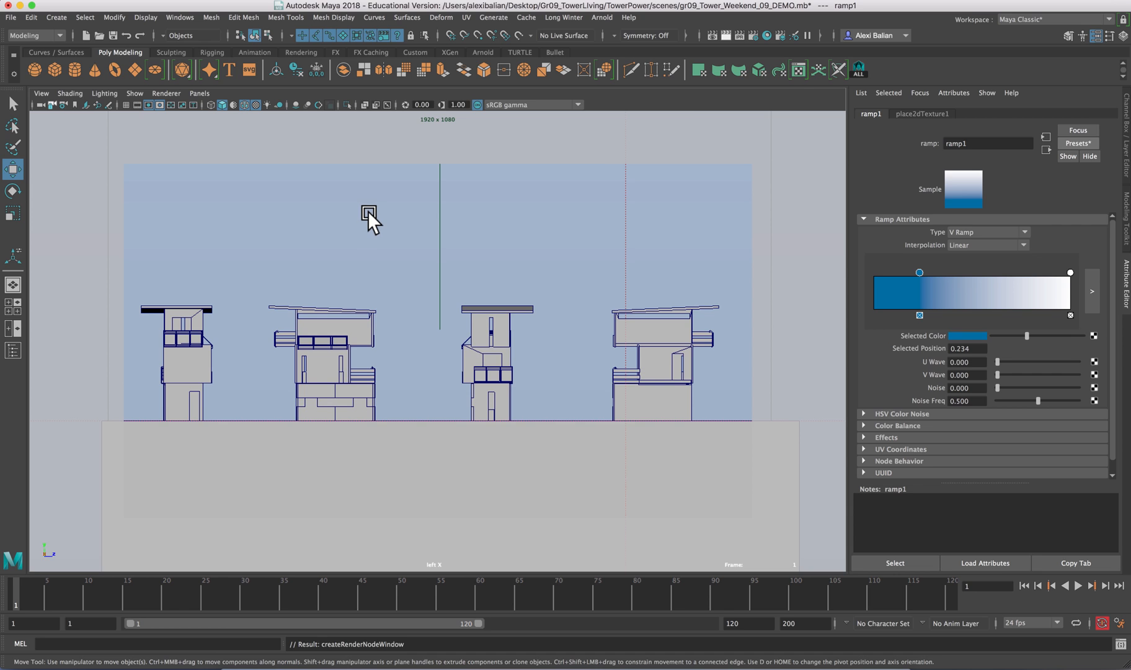
{"action": "key", "text": "ctrl+a"}
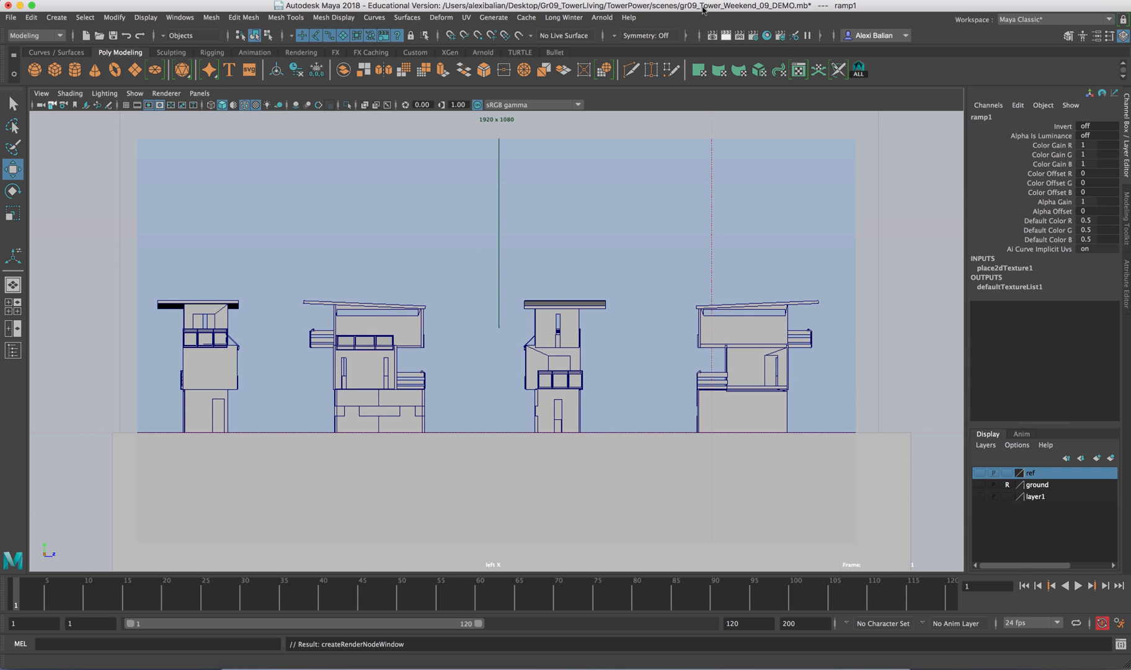
{"action": "left_click", "coordinate": [719, 32]}
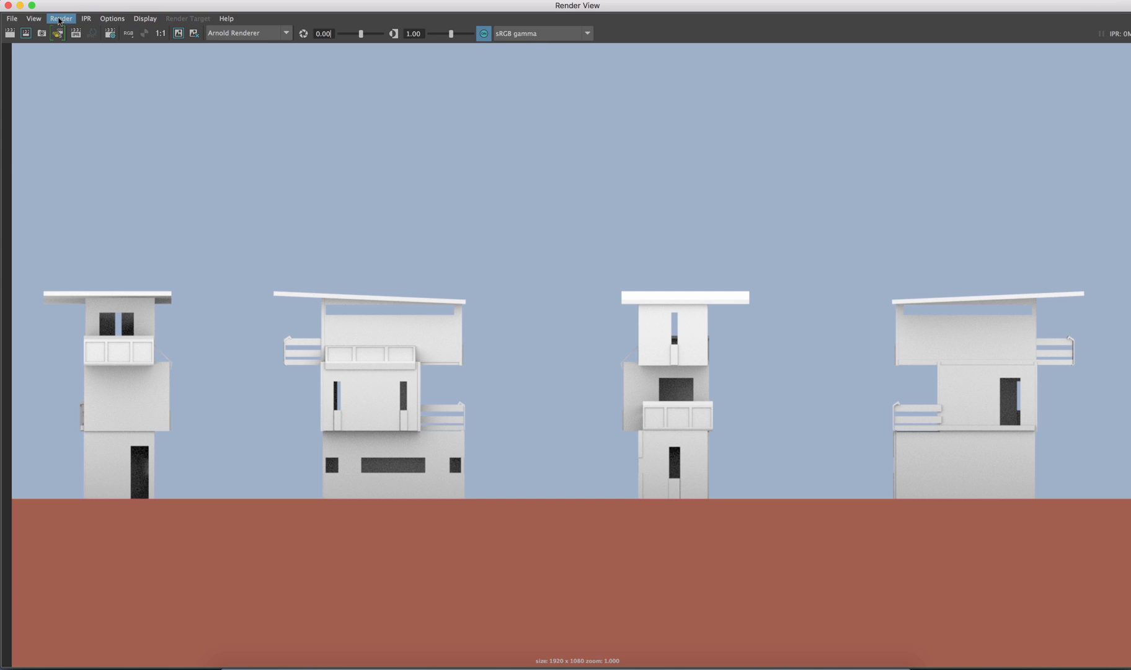
Save the rendered image as Demo_4ELevs4_clay_red.jpg in the project's images folder.
{"action": "left_click", "coordinate": [19, 18]}
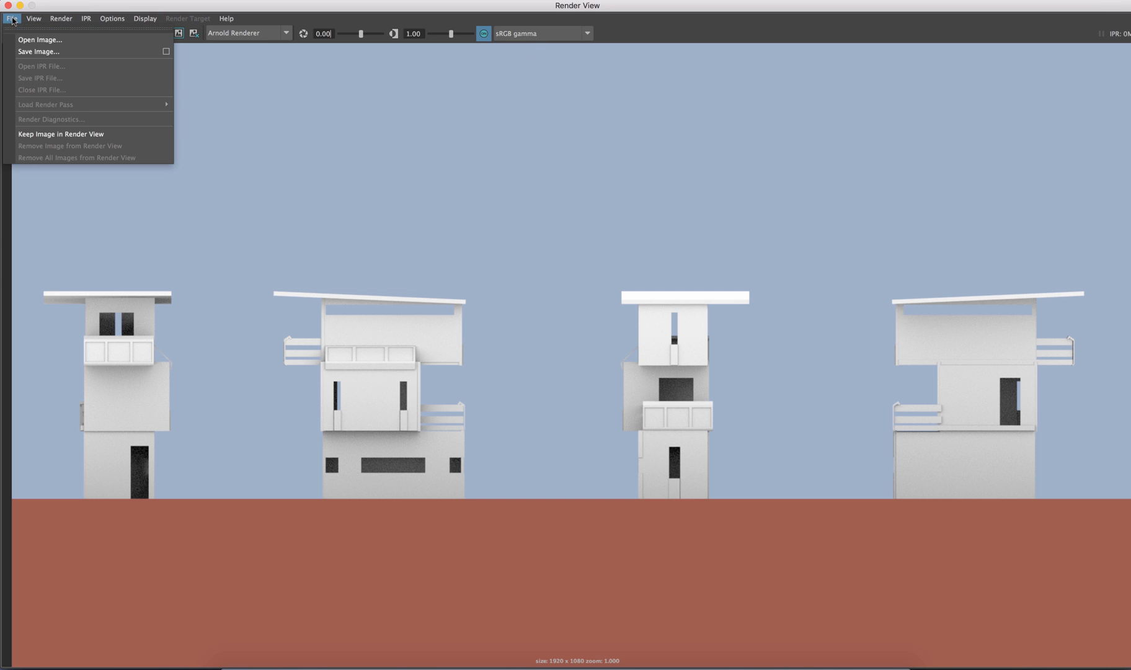
{"action": "left_click", "coordinate": [31, 52]}
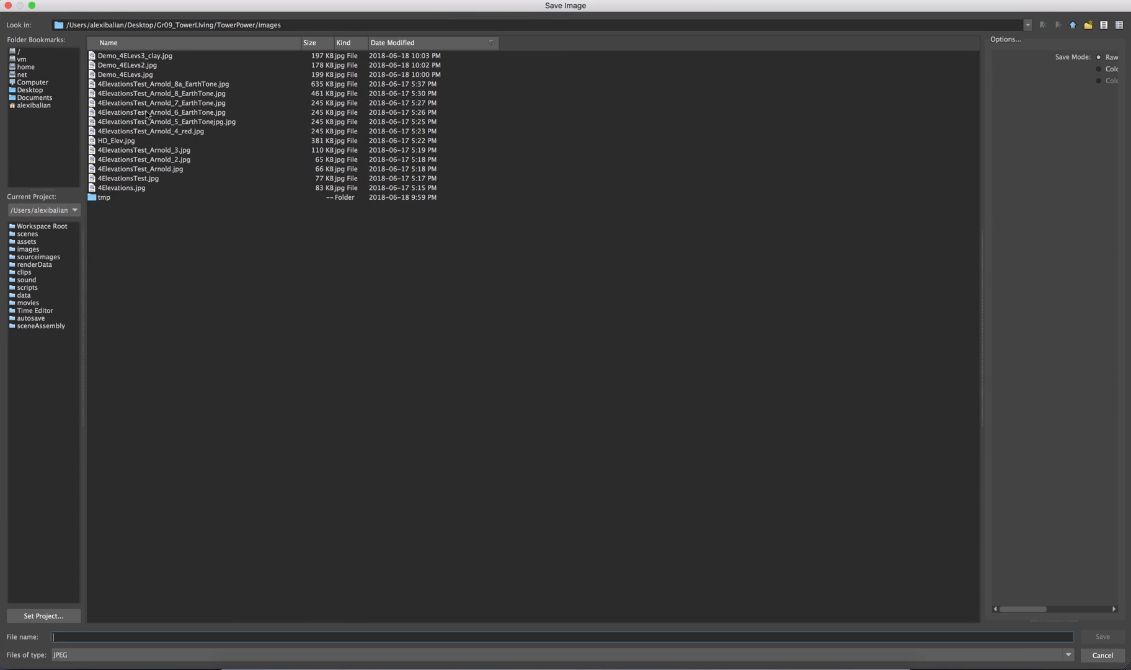
{"action": "left_click", "coordinate": [125, 55]}
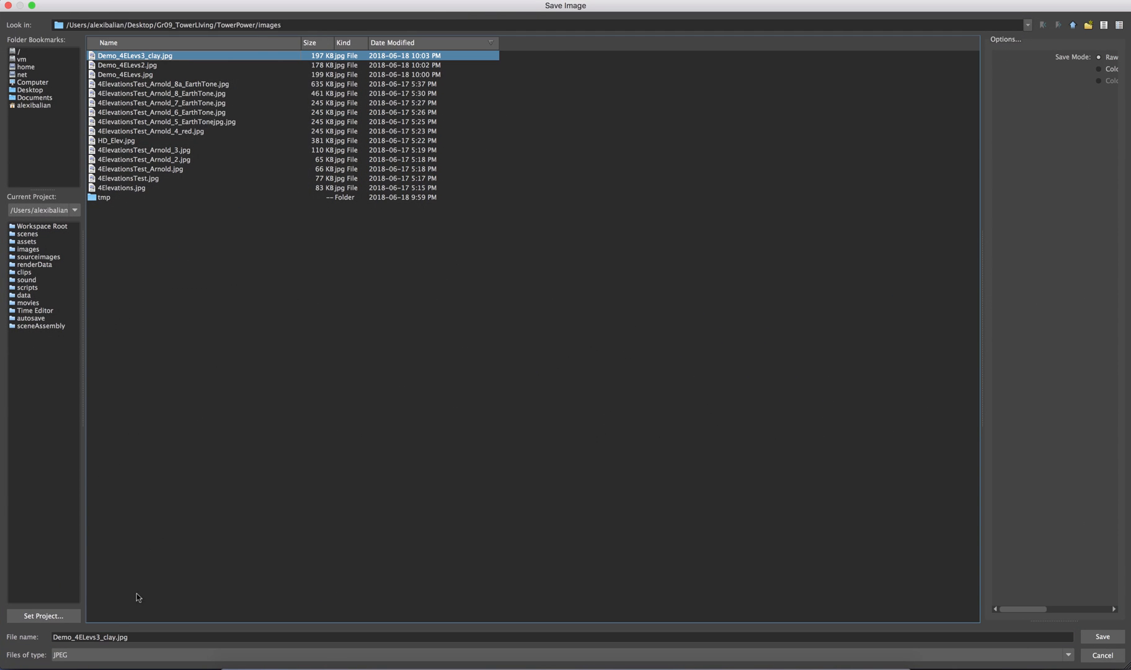
{"action": "left_click", "coordinate": [97, 636]}
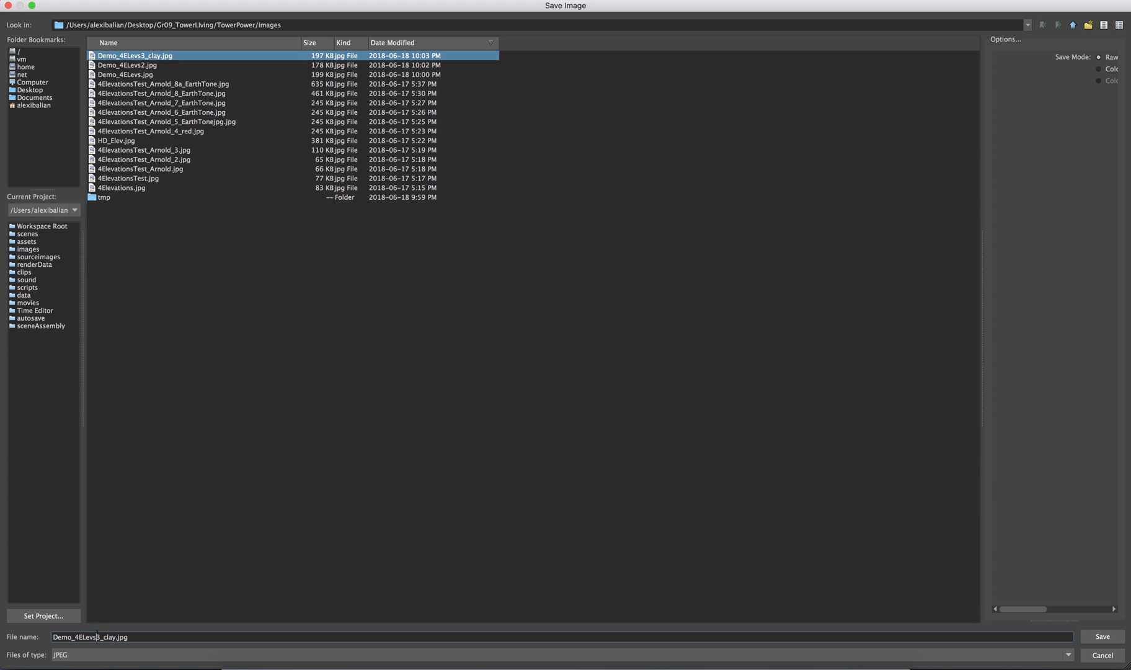
{"action": "type", "text": "4"}
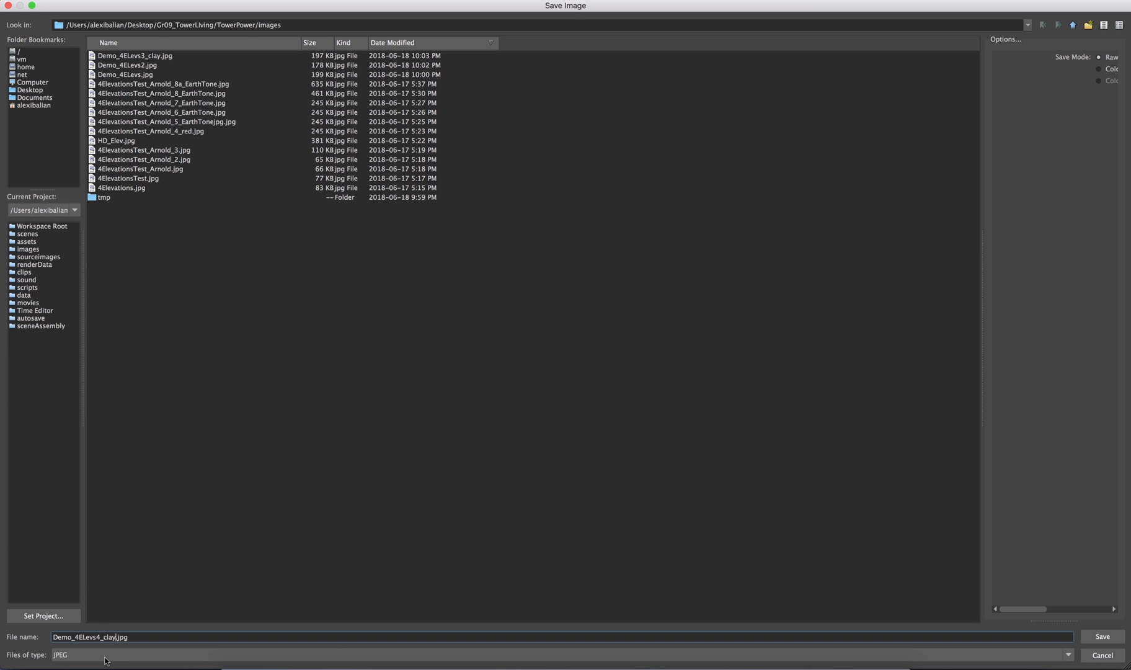
{"action": "type", "text": "_red"}
{"action": "key", "text": "Return"}
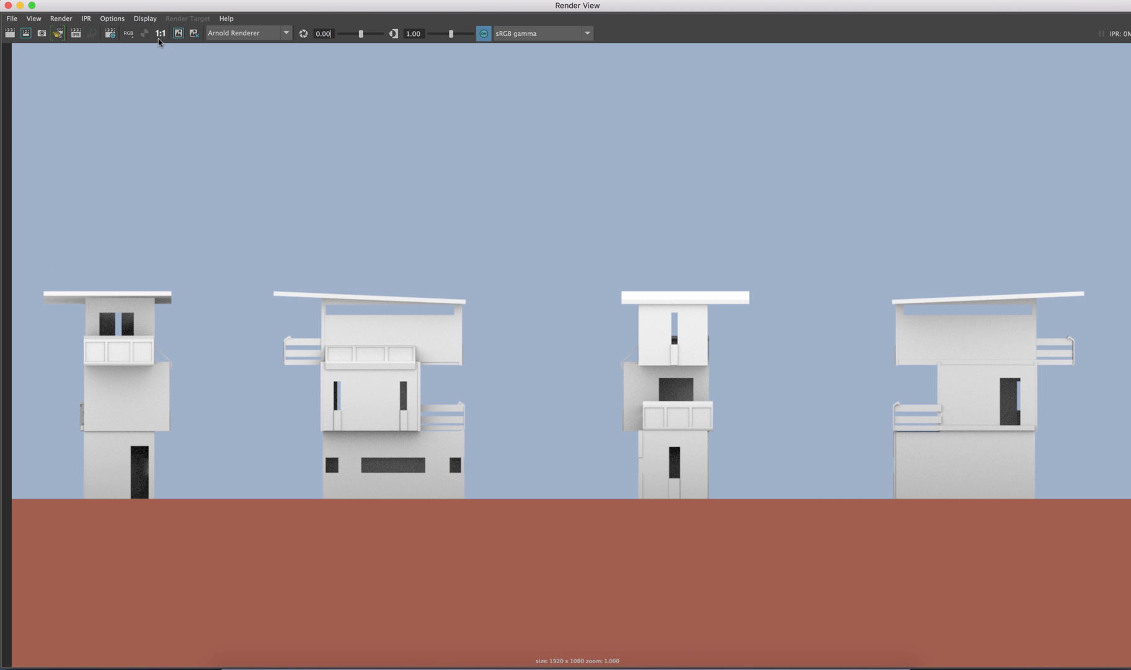
Switch to Preview and review the tower package PDF, including its concept generation page, first page and 3D view page.
{"action": "key", "text": "super+Tab"}
{"action": "key", "text": "super+Tab"}
{"action": "key", "text": "super+Tab"}
{"action": "key", "text": "super+Tab"}
{"action": "key", "text": "super+Tab"}
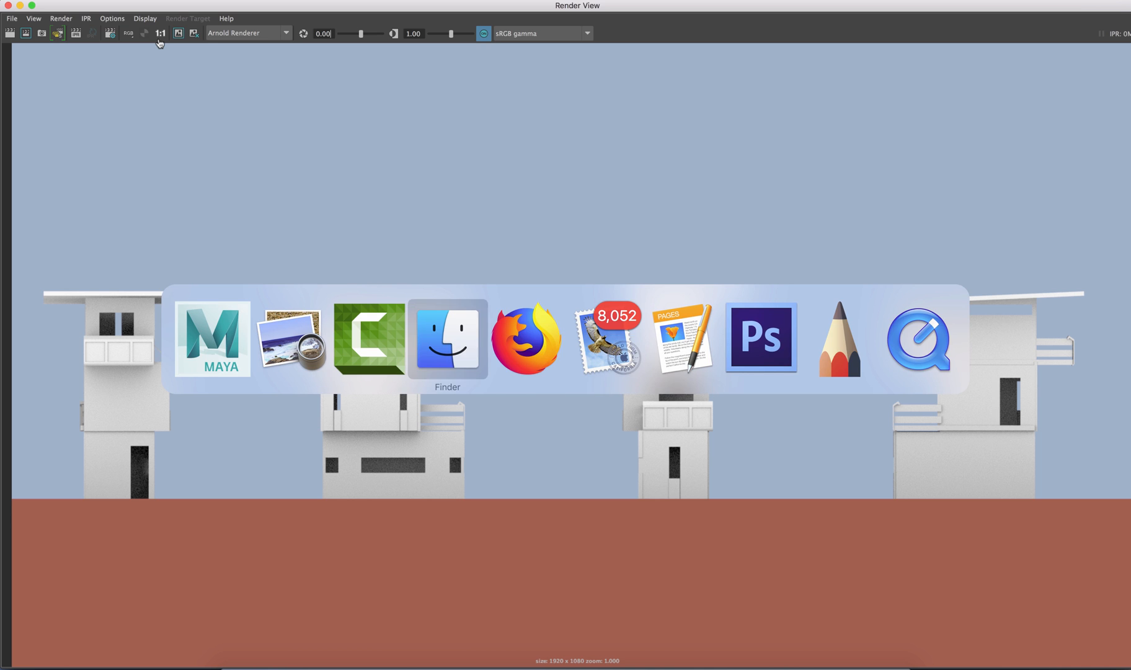
{"action": "key", "text": "super+Tab"}
{"action": "key", "text": "super+Tab"}
{"action": "key", "text": "super+Tab"}
{"action": "key", "text": "super+Tab"}
{"action": "key", "text": "super+Tab"}
{"action": "key", "text": "super+Tab"}
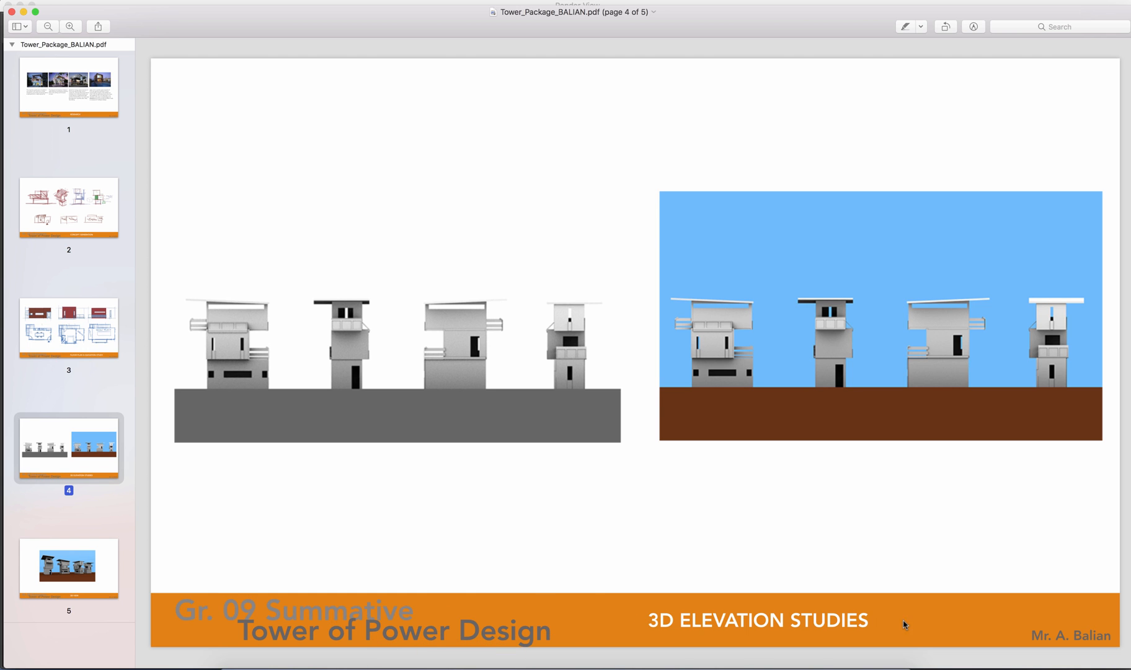
{"action": "left_click", "coordinate": [17, 343]}
{"action": "left_click", "coordinate": [69, 218]}
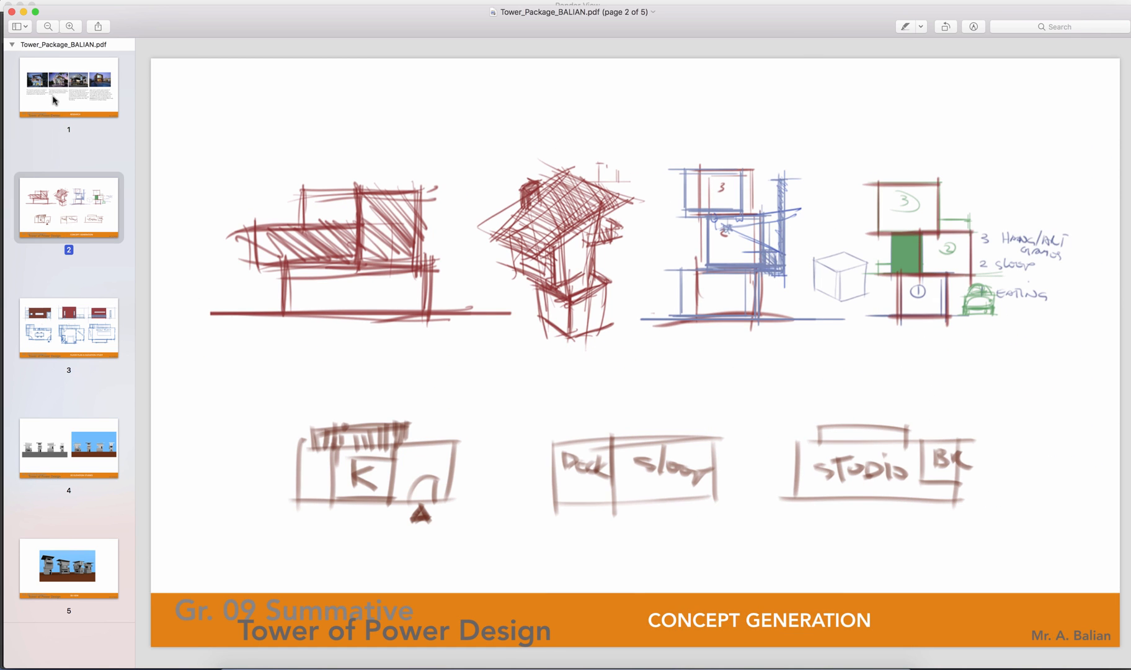
{"action": "left_click", "coordinate": [53, 98]}
{"action": "left_click", "coordinate": [62, 569]}
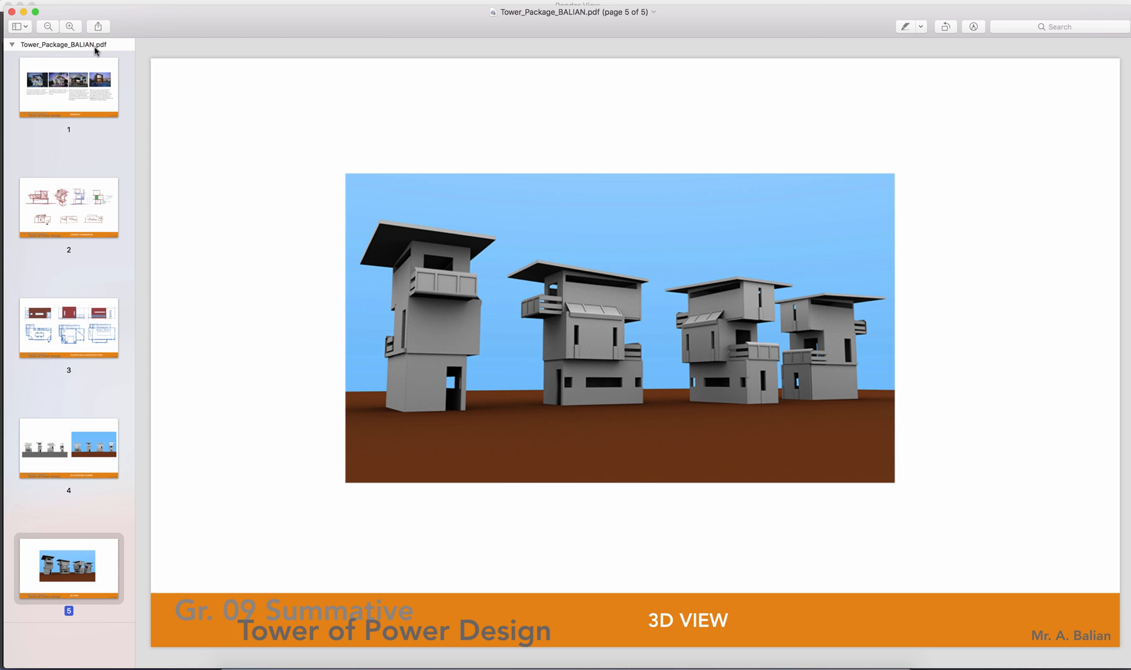
{"action": "left_click", "coordinate": [808, 2]}
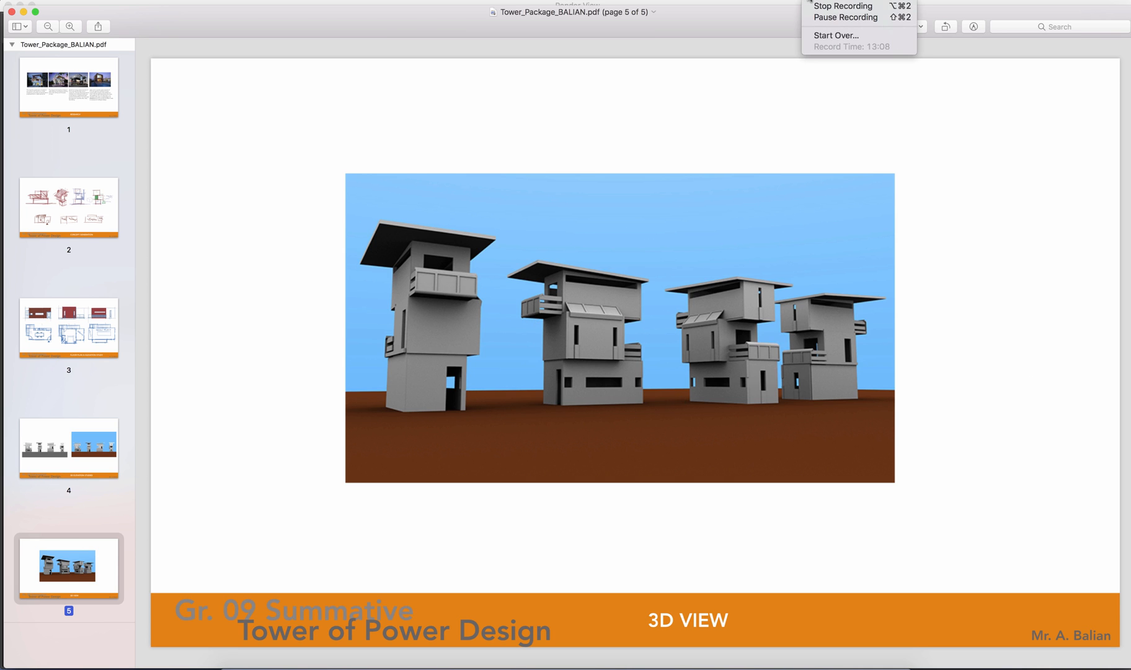